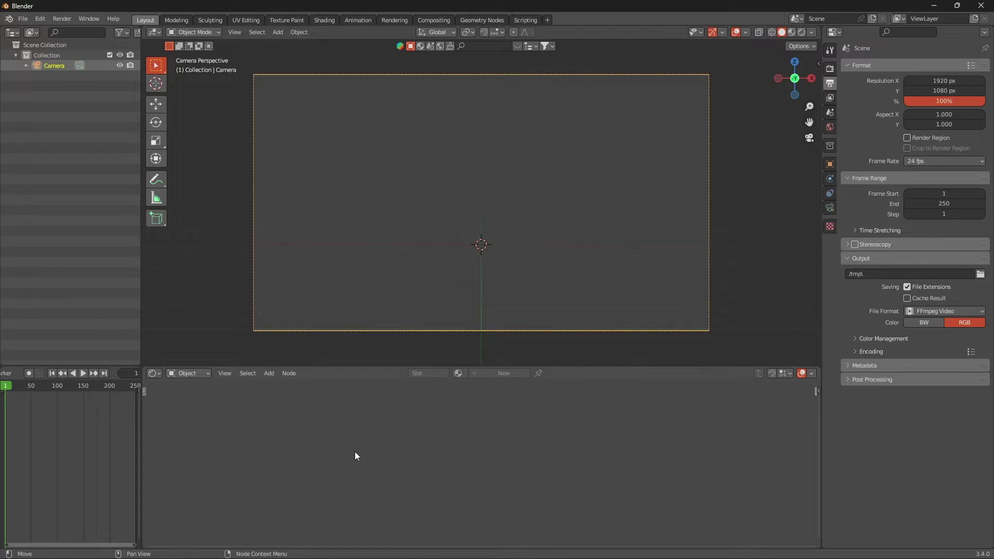
# - Add a cube mesh to the scene
pyautogui.hotkey('shift', 'a')
pyautogui.moveTo(393, 235)
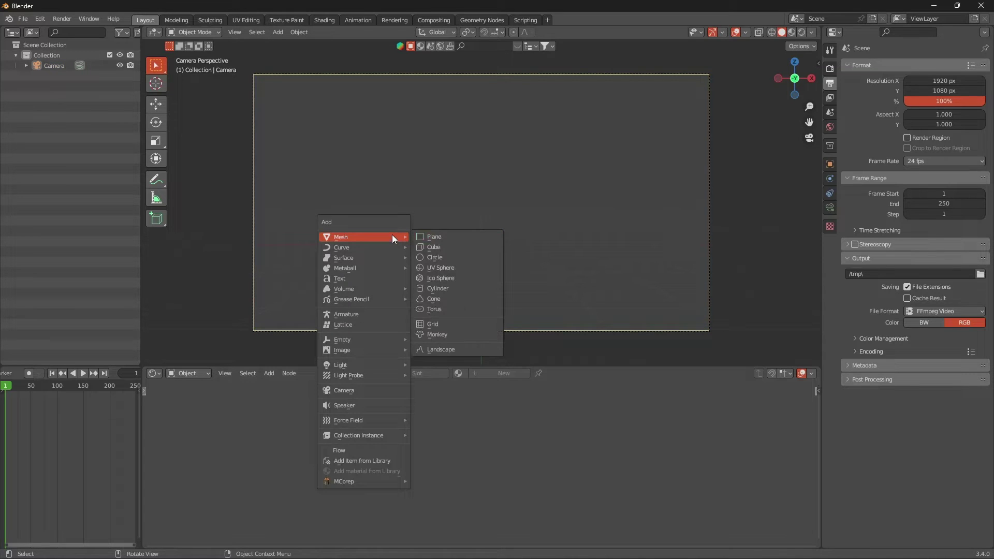
pyautogui.click(434, 245)
pyautogui.moveTo(527, 214); pyautogui.dragTo(554, 206, button='middle')
pyautogui.press('s')
pyautogui.press('y')
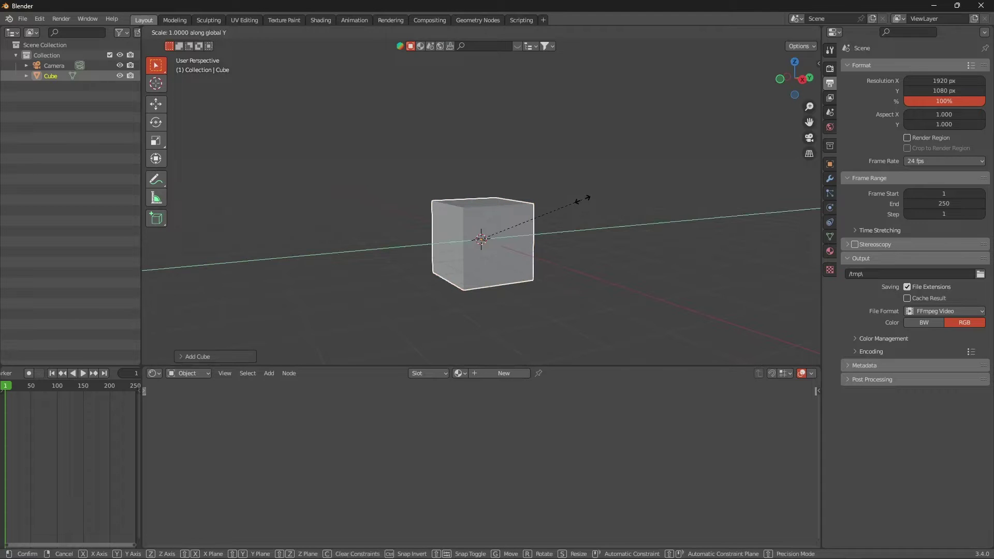
pyautogui.click(582, 200)
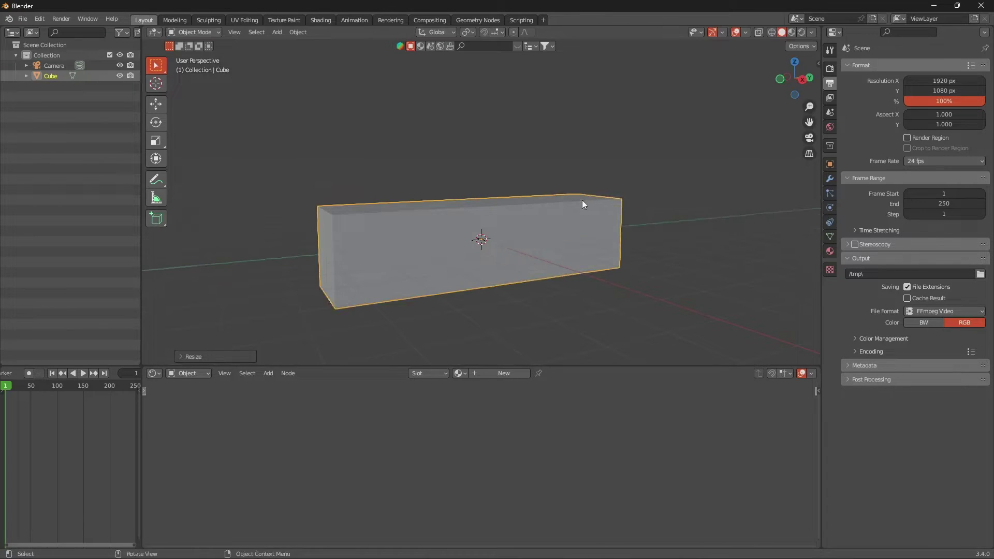
pyautogui.moveTo(582, 199); pyautogui.dragTo(514, 222, button='middle')
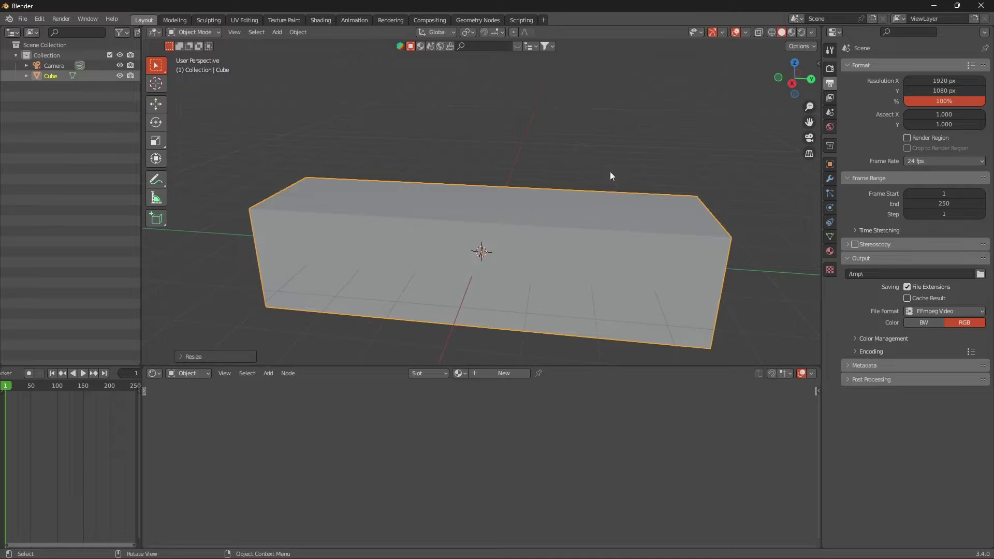
pyautogui.moveTo(609, 173); pyautogui.dragTo(614, 147, button='middle')
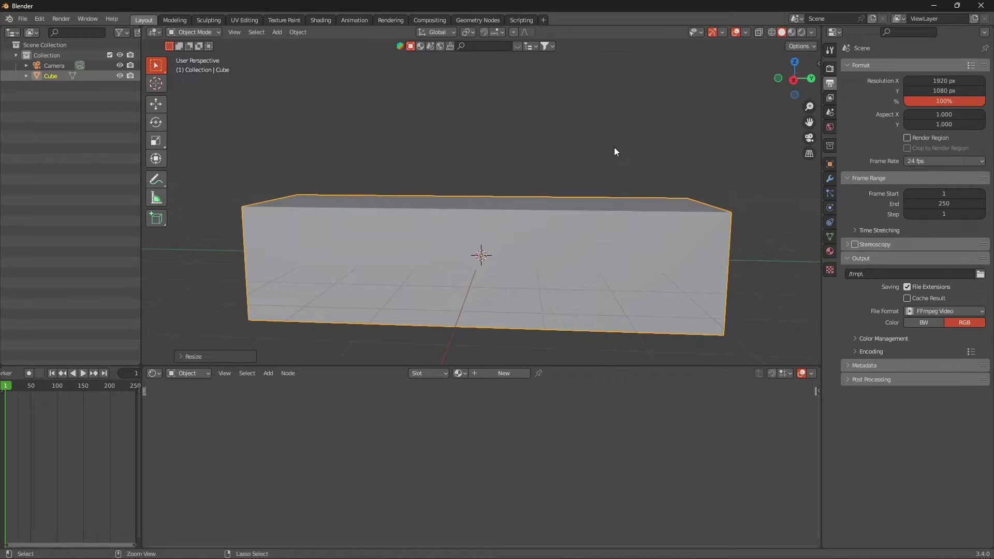
pyautogui.hotkey('ctrl', 'z')
# - Scale the cube by a factor of 3 along the Y axis
pyautogui.press('s')
pyautogui.press('x')
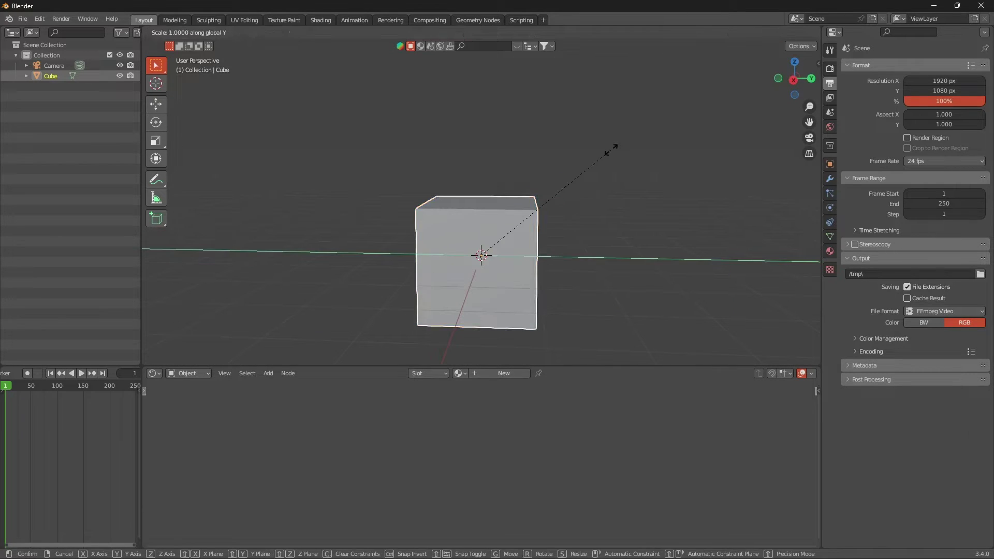
pyautogui.press('3')
pyautogui.press('Return')
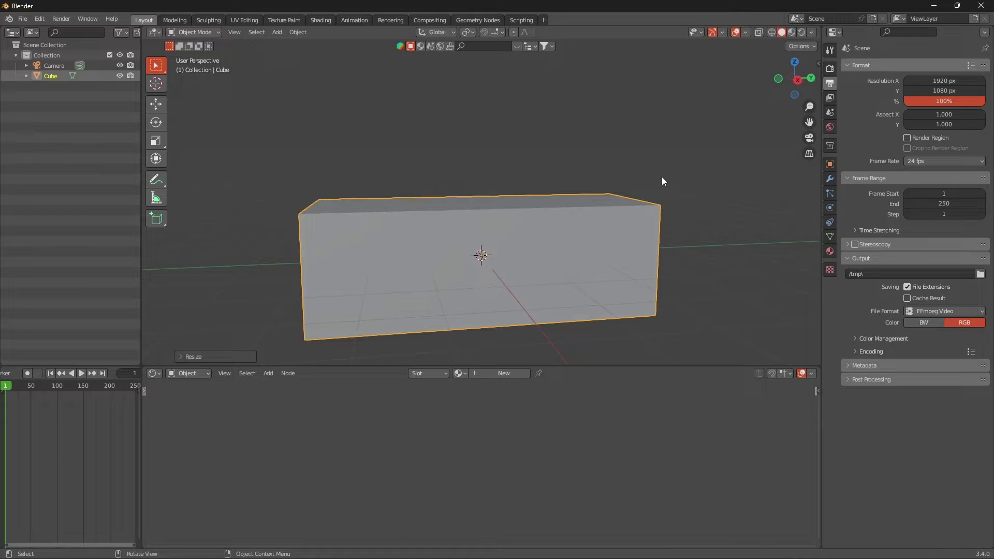
# - Enter Edit Mode and subdivide the whole box three times
pyautogui.press('Tab')
pyautogui.rightClick(667, 155)
pyautogui.click(667, 155)
pyautogui.rightClick(667, 155)
pyautogui.click(667, 155)
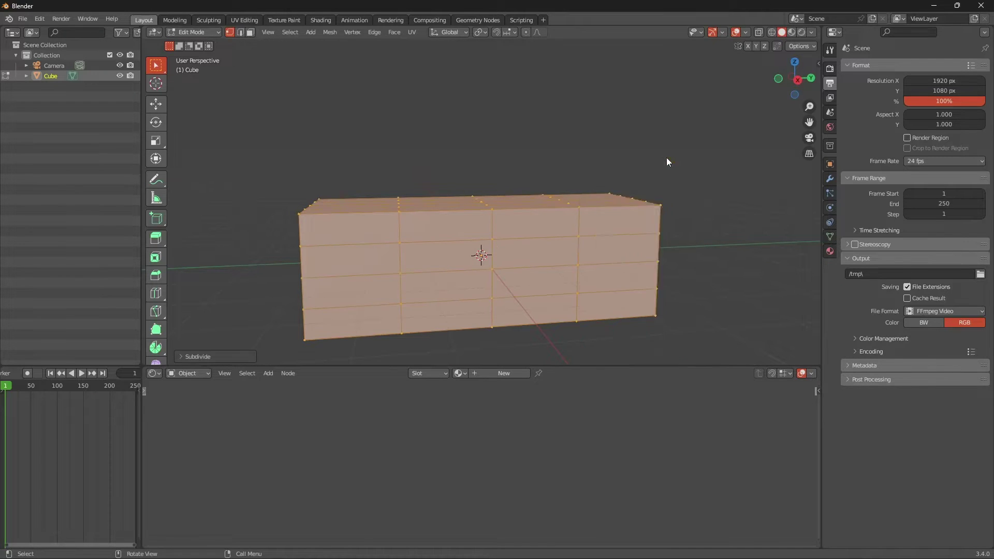
pyautogui.rightClick(666, 157)
pyautogui.click(666, 157)
pyautogui.rightClick(433, 166)
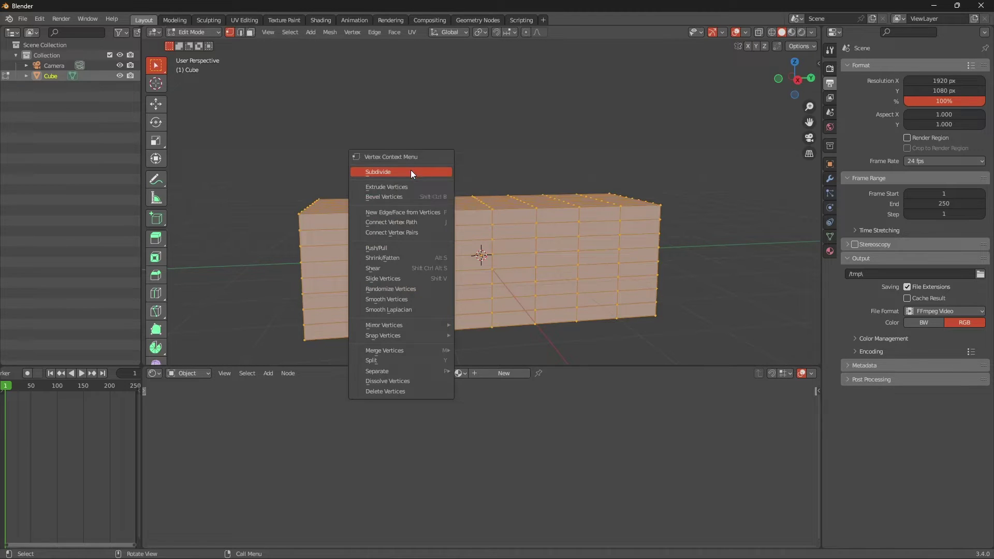
pyautogui.click(411, 170)
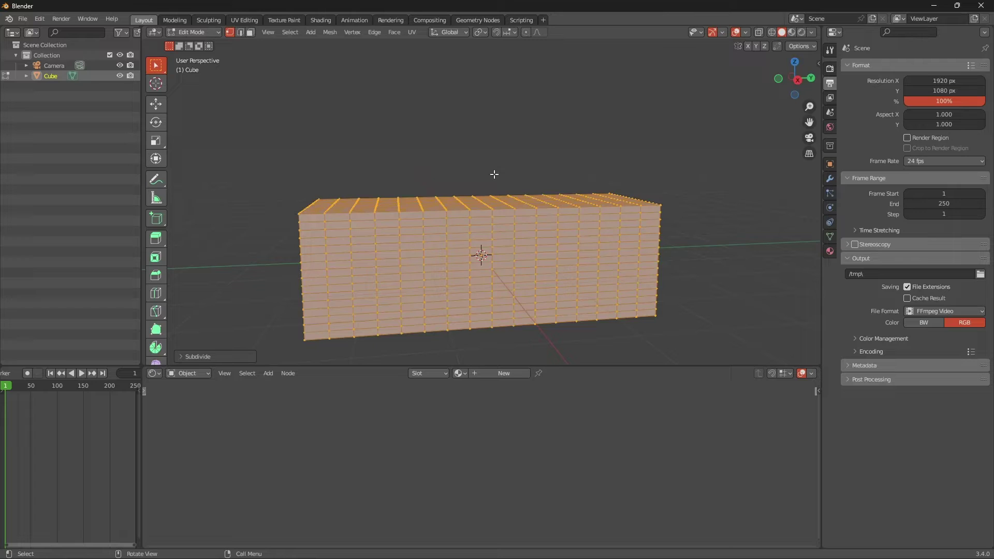
pyautogui.hotkey('ctrl', 'z')
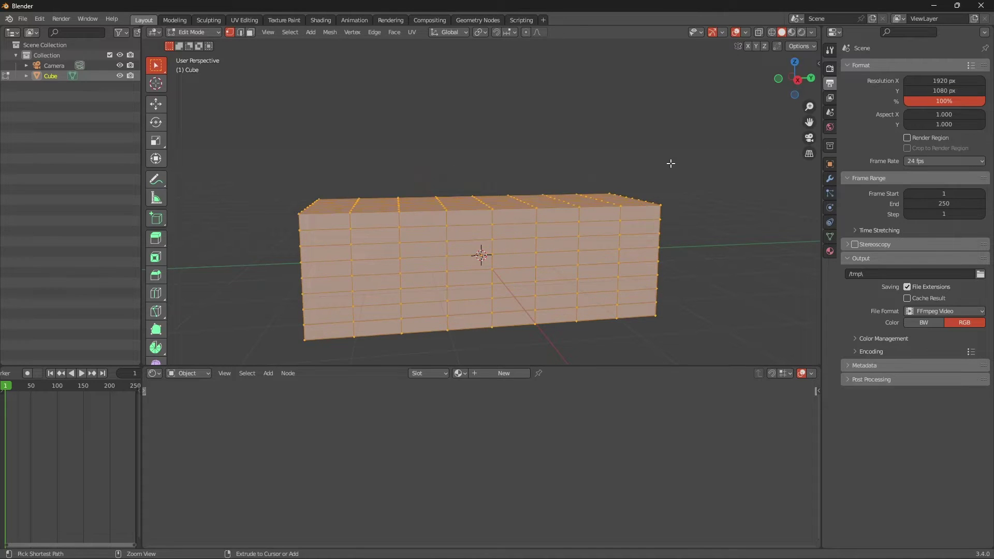
# - Turn on X-ray display for the subdivided box and switch the mesh to face selection
pyautogui.press('Tab')
pyautogui.press('Tab')
pyautogui.moveTo(725, 160); pyautogui.dragTo(735, 83, button='middle')
pyautogui.click(759, 32)
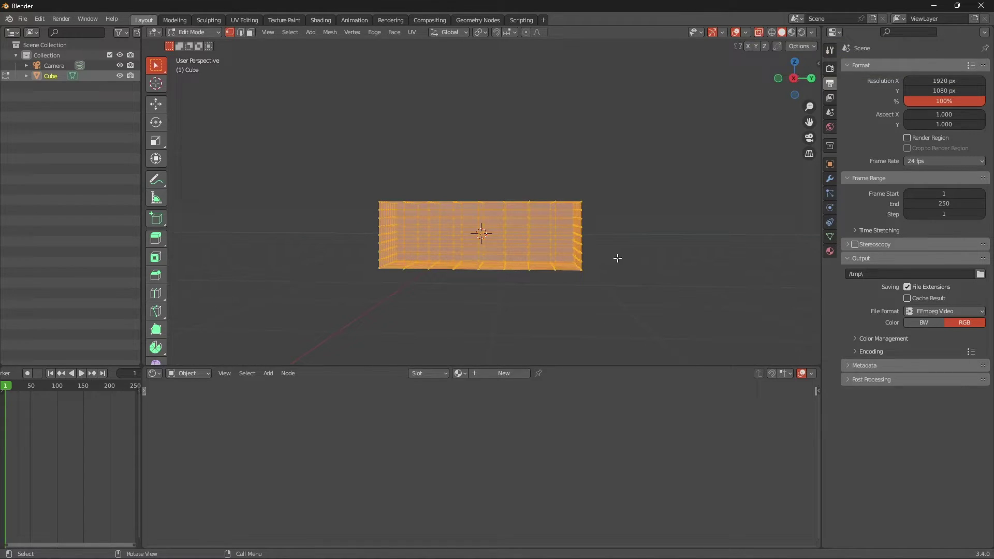
pyautogui.scroll(1, 598, 173)
pyautogui.hotkey('alt', 'z')
pyautogui.hotkey('alt', 'z')
pyautogui.hotkey('alt', 'z')
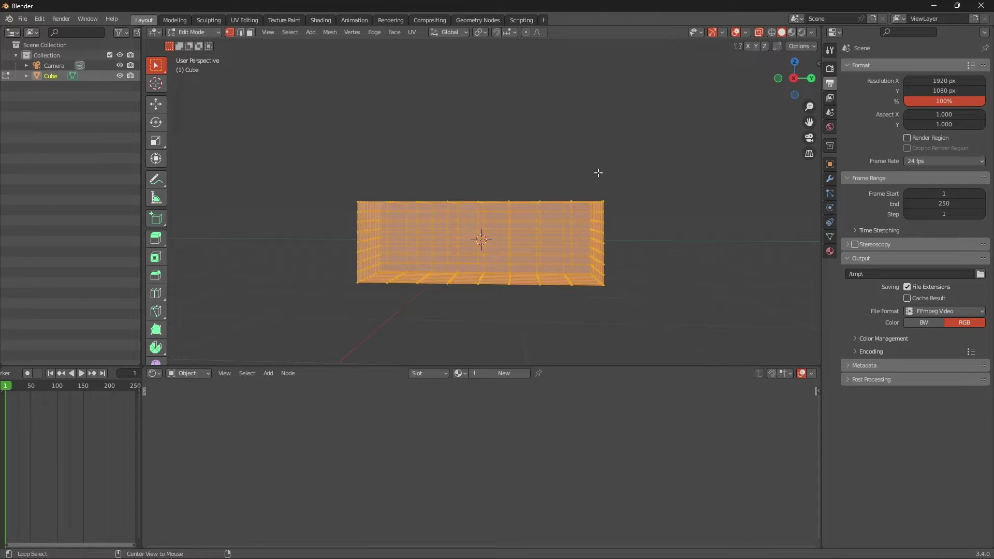
pyautogui.hotkey('alt', 'z')
pyautogui.press('3')
pyautogui.moveTo(630, 169); pyautogui.dragTo(570, 149, button='middle')
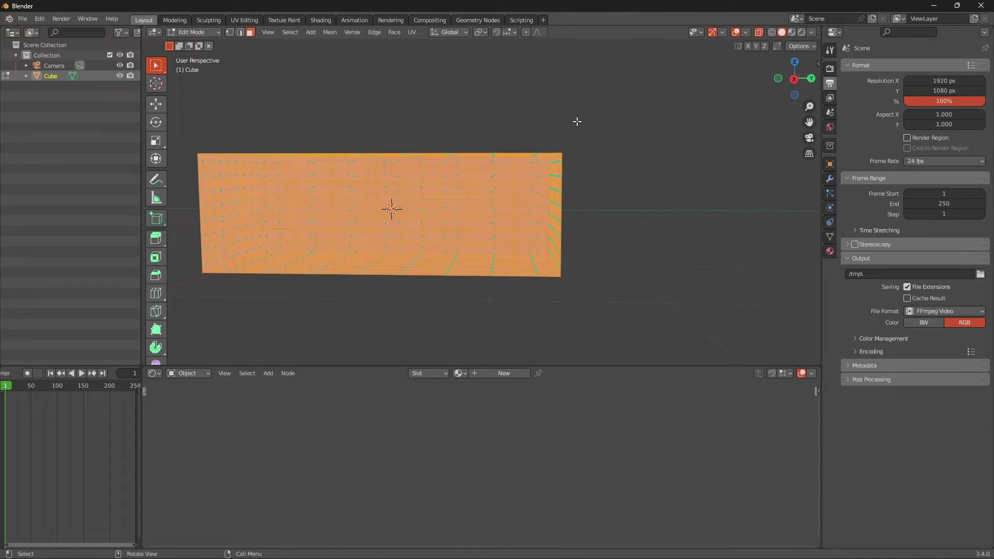
pyautogui.moveTo(577, 121); pyautogui.dragTo(523, 316)
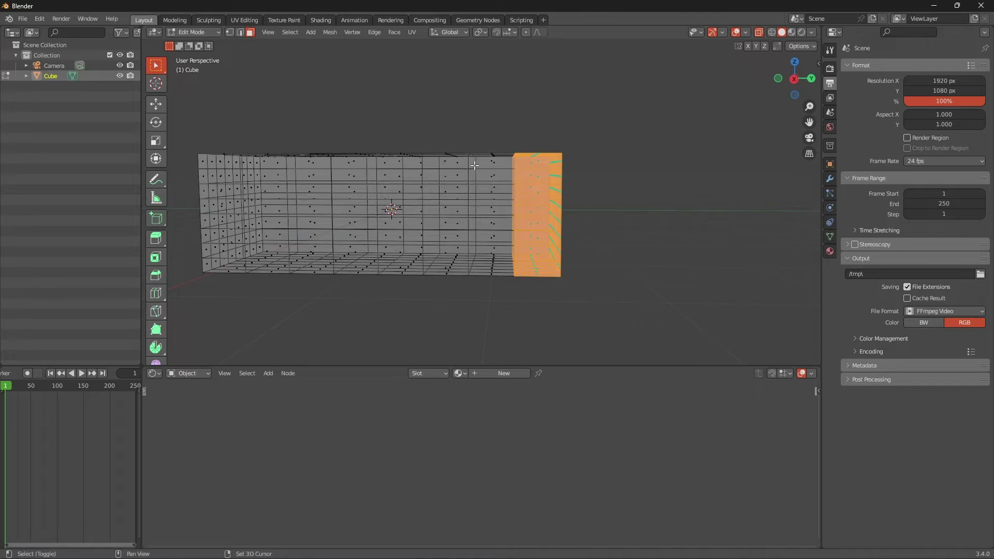
pyautogui.keyDown('shift'); pyautogui.moveTo(525, 153); pyautogui.dragTo(705, 145, button='middle'); pyautogui.keyUp('shift')
pyautogui.scroll(-2, 773, 106)
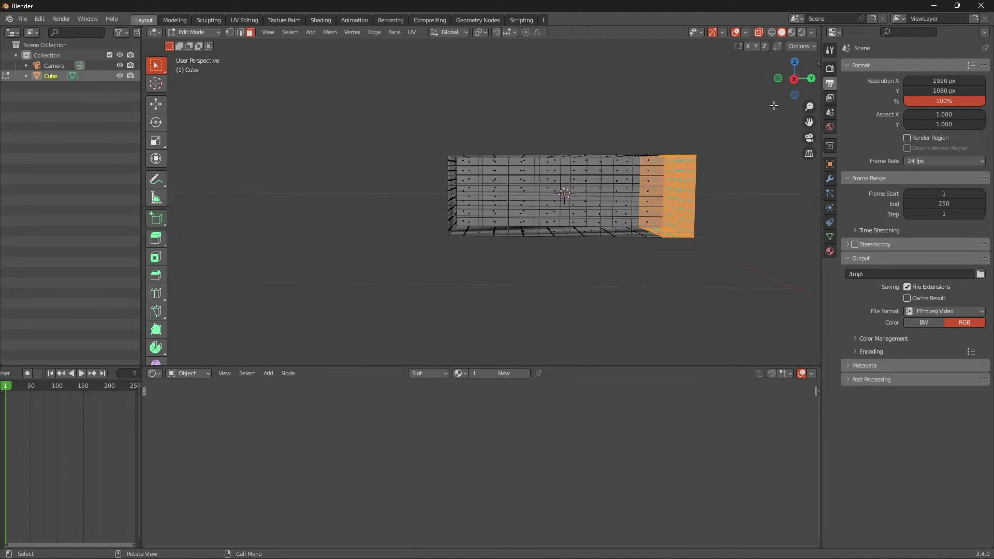
# - Taper the box toward its positive Y end in top view by scaling down the face rows, selecting one row fewer each time
pyautogui.click(792, 60)
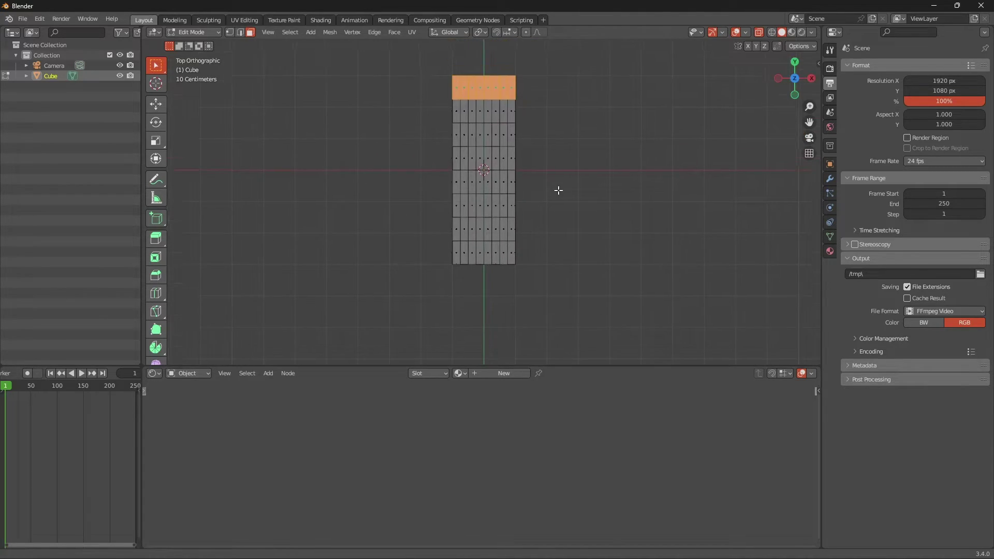
pyautogui.moveTo(427, 80); pyautogui.dragTo(601, 252)
pyautogui.press('s')
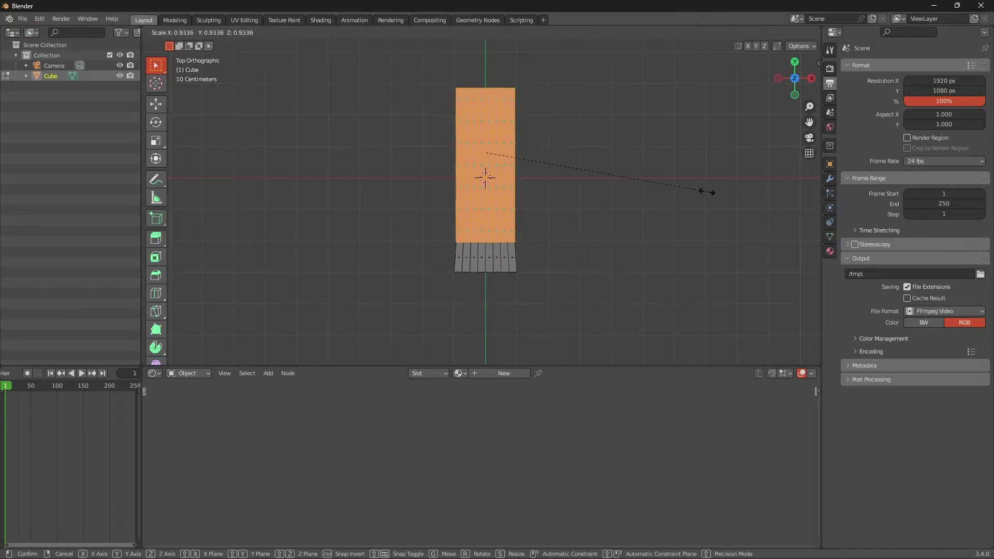
pyautogui.click(702, 193)
pyautogui.moveTo(598, 85); pyautogui.dragTo(408, 219)
pyautogui.press('s')
pyautogui.rightClick(623, 131)
pyautogui.moveTo(615, 71); pyautogui.dragTo(406, 182)
pyautogui.press('s')
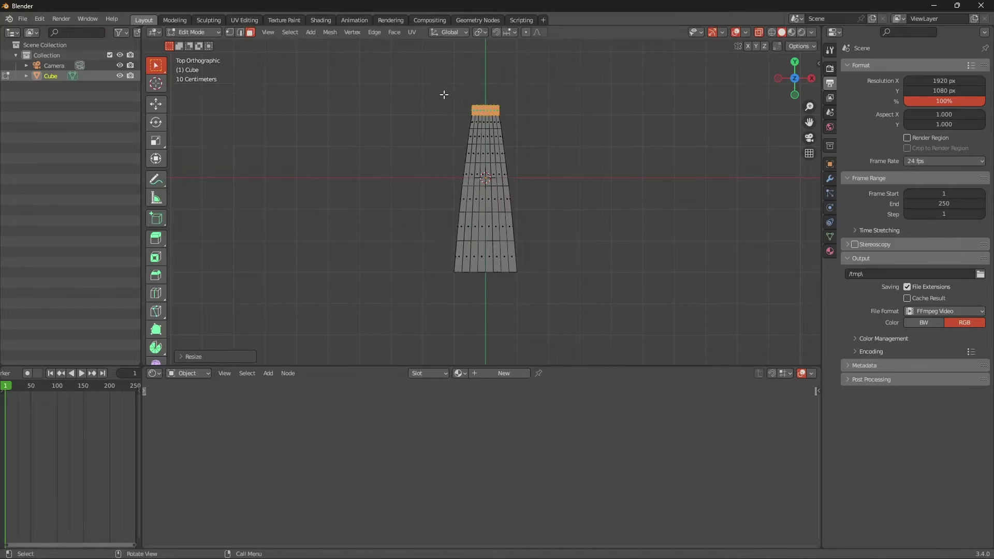
# - Delete the cap faces at the tapered box's narrow end and turn off X-ray display
pyautogui.moveTo(443, 94); pyautogui.dragTo(547, 104)
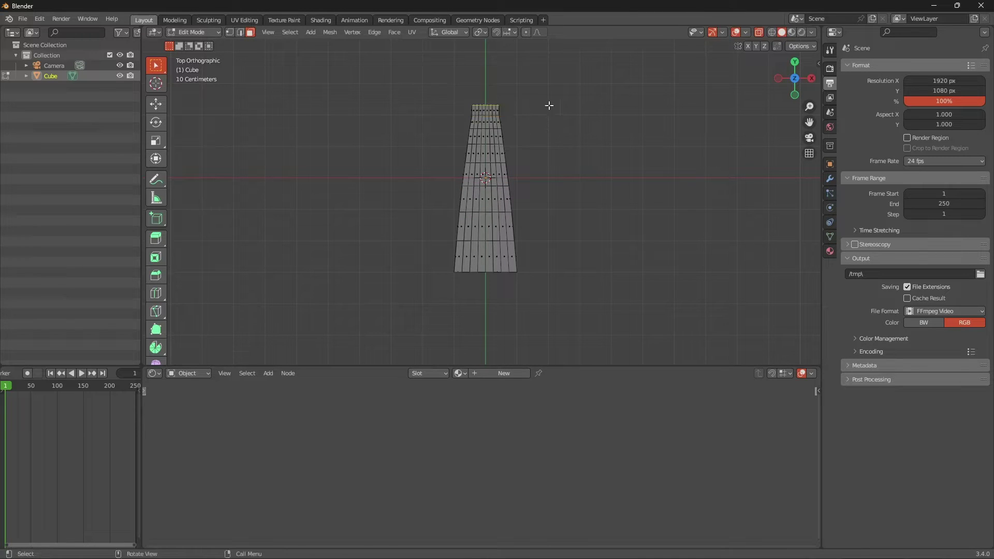
pyautogui.moveTo(547, 104); pyautogui.dragTo(548, 73, button='middle')
pyautogui.rightClick(547, 73)
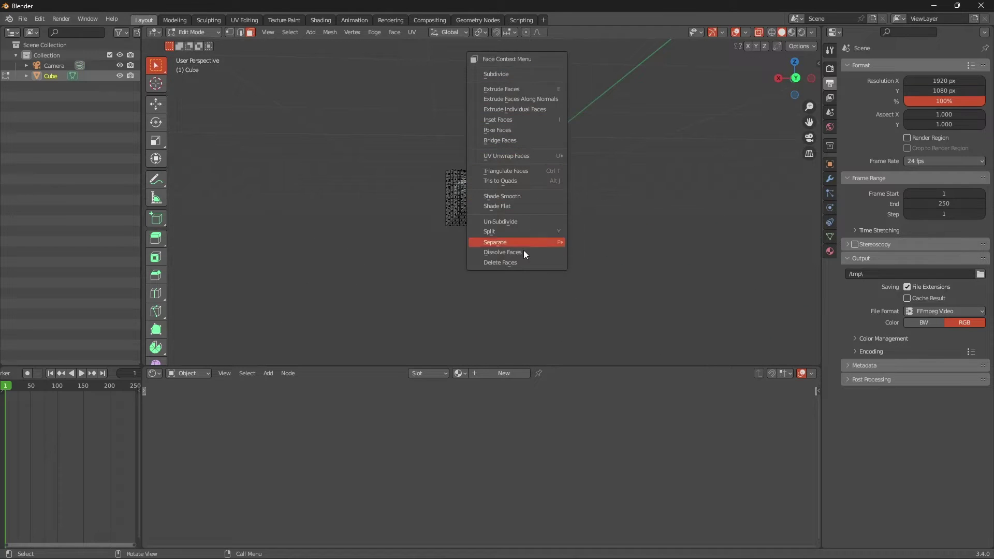
pyautogui.click(514, 261)
pyautogui.moveTo(513, 243); pyautogui.dragTo(468, 182, button='middle')
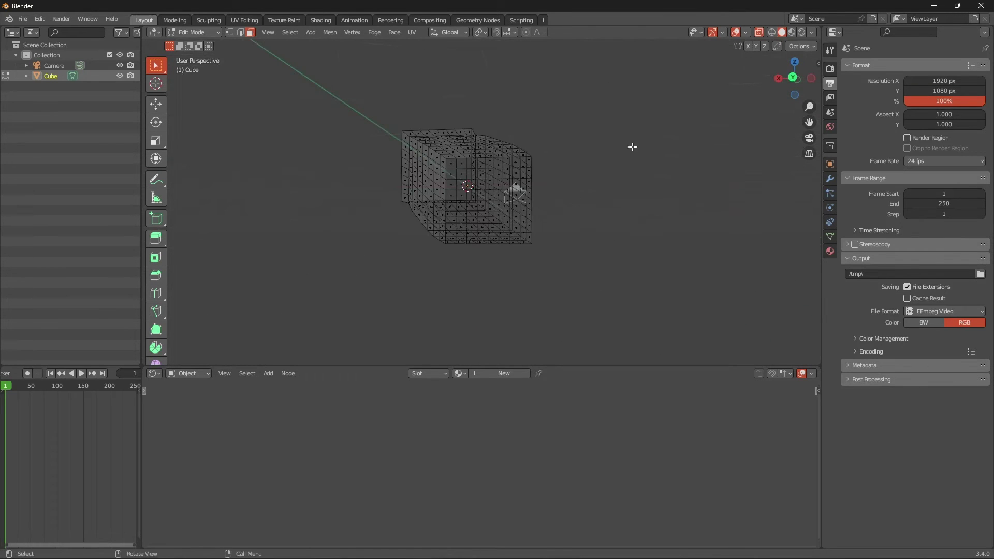
pyautogui.moveTo(684, 114); pyautogui.dragTo(730, 46, button='middle')
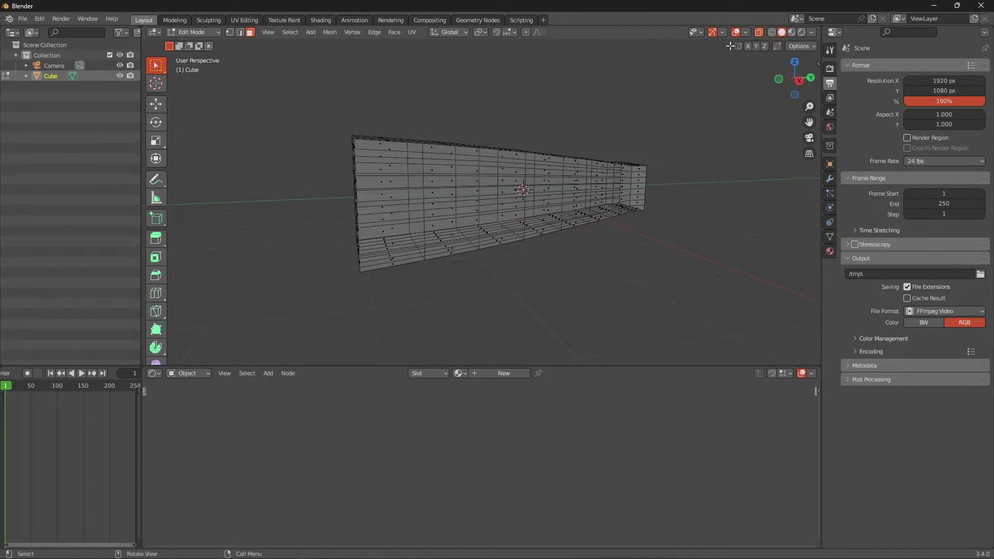
pyautogui.hotkey('alt', 'z')
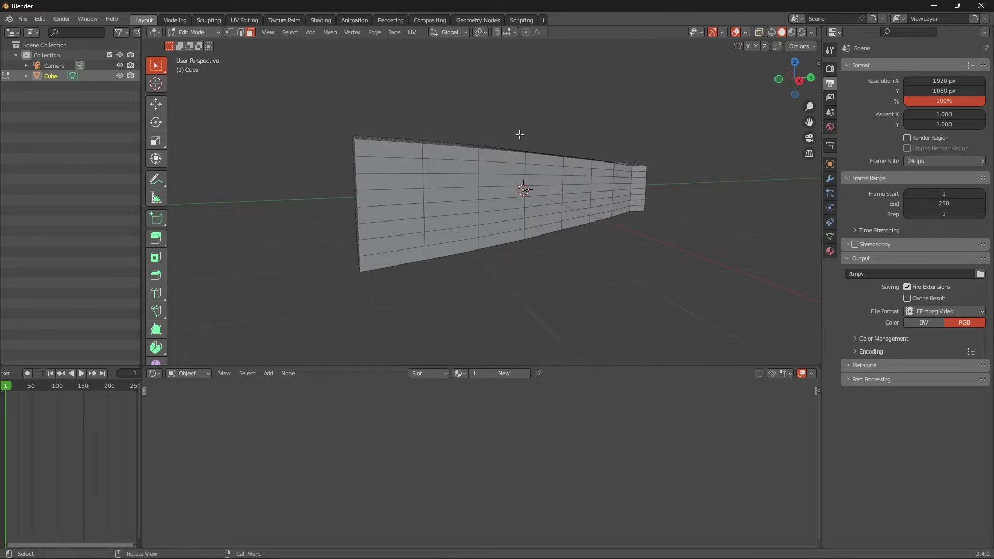
# - Delete the cap faces at the wide end to open the box into a tunnel
pyautogui.moveTo(522, 133); pyautogui.dragTo(592, 137, button='middle')
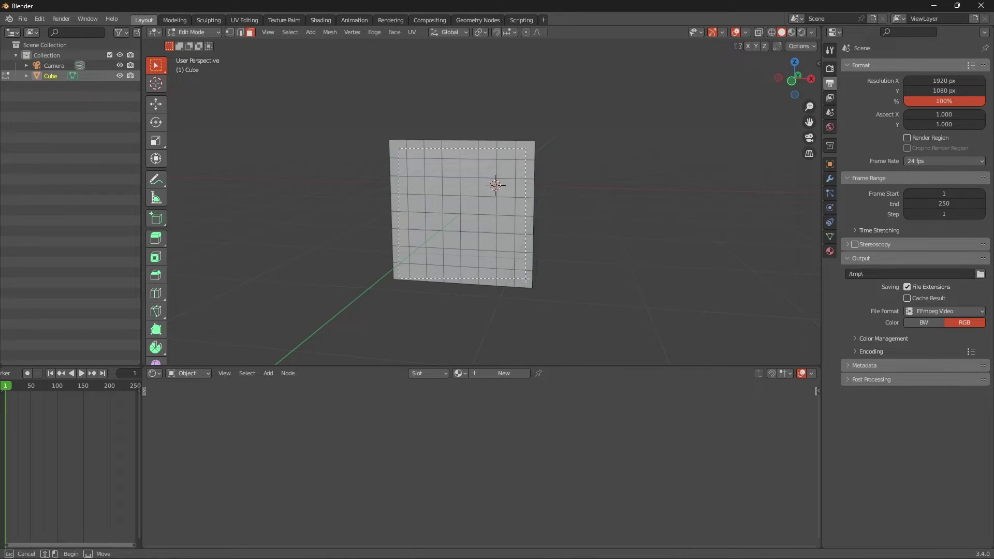
pyautogui.press('a')
pyautogui.rightClick(538, 181)
pyautogui.click(523, 366)
pyautogui.scroll(5, 559, 221)
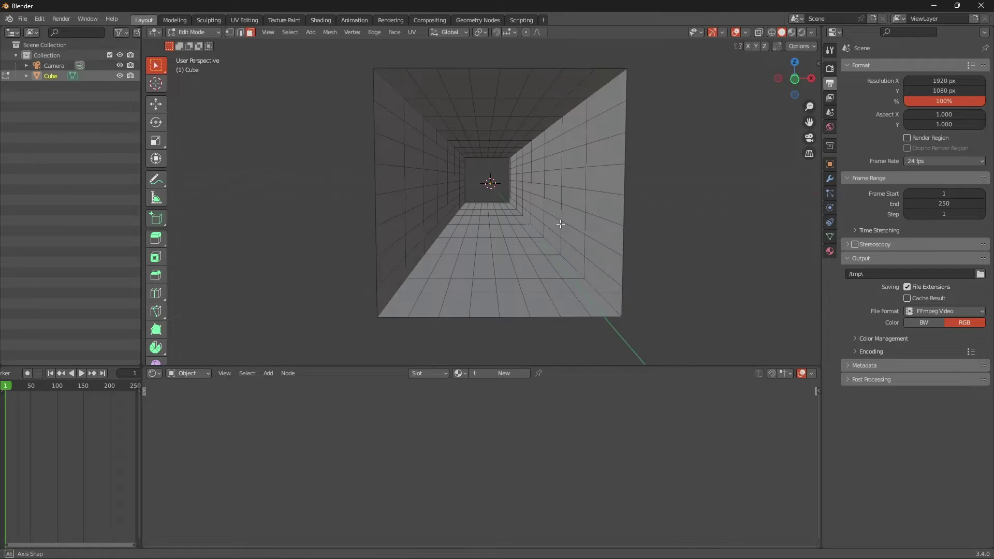
pyautogui.scroll(2, 563, 209)
pyautogui.scroll(-3, 563, 209)
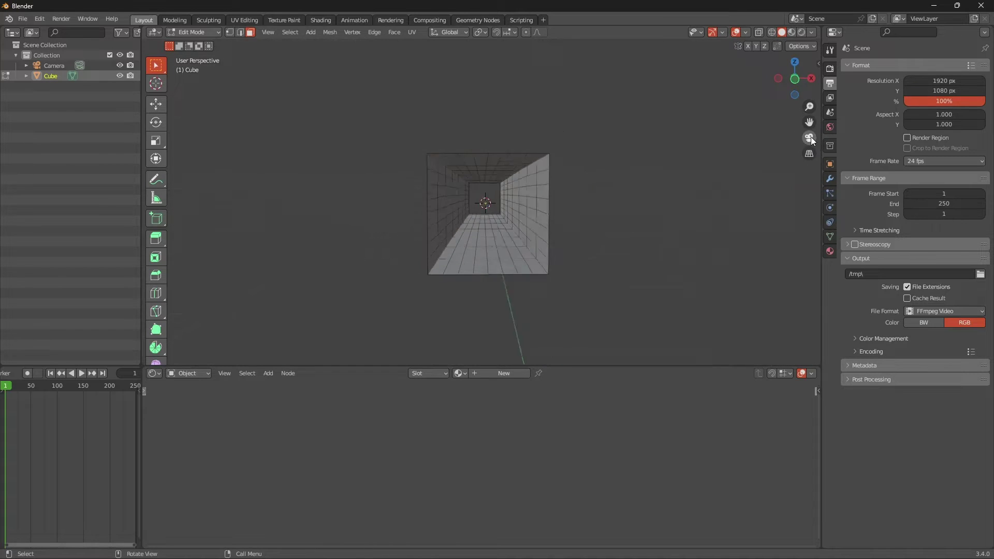
# - Raise the tunnel along Z in the camera view in Object Mode and set its Z location to 1 m
pyautogui.click(809, 138)
pyautogui.press('Tab')
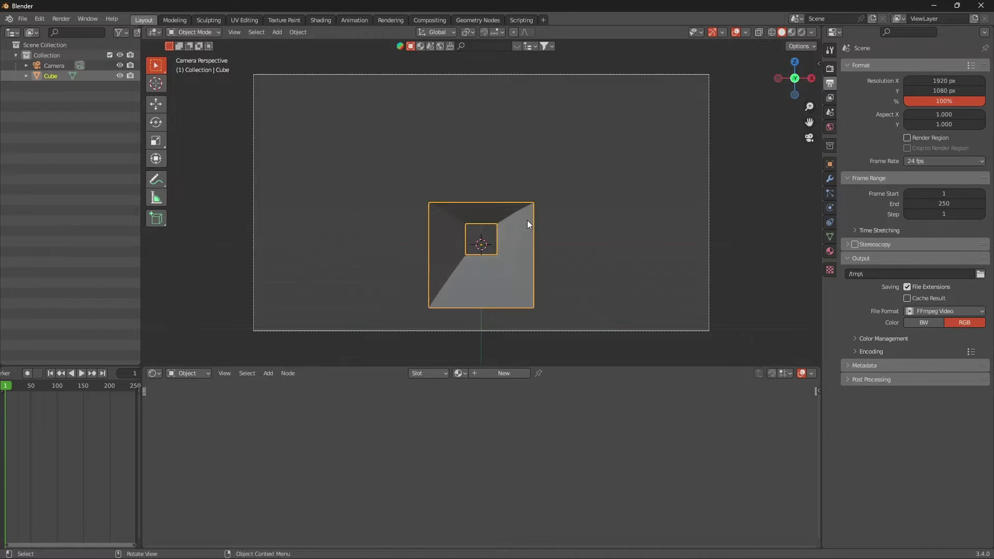
pyautogui.press('g')
pyautogui.press('z')
pyautogui.click(526, 174)
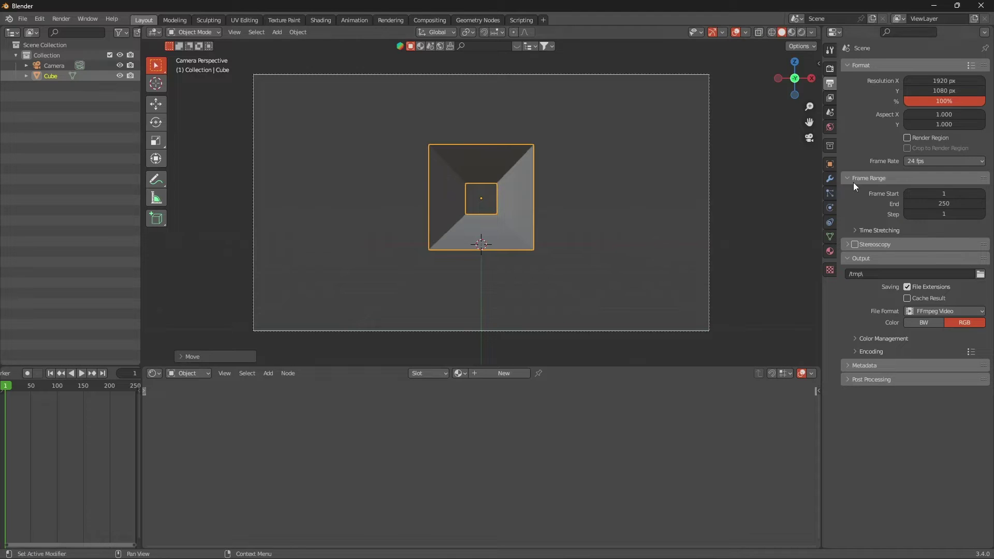
pyautogui.click(830, 164)
pyautogui.click(932, 120)
pyautogui.write('1')
pyautogui.press('Return')
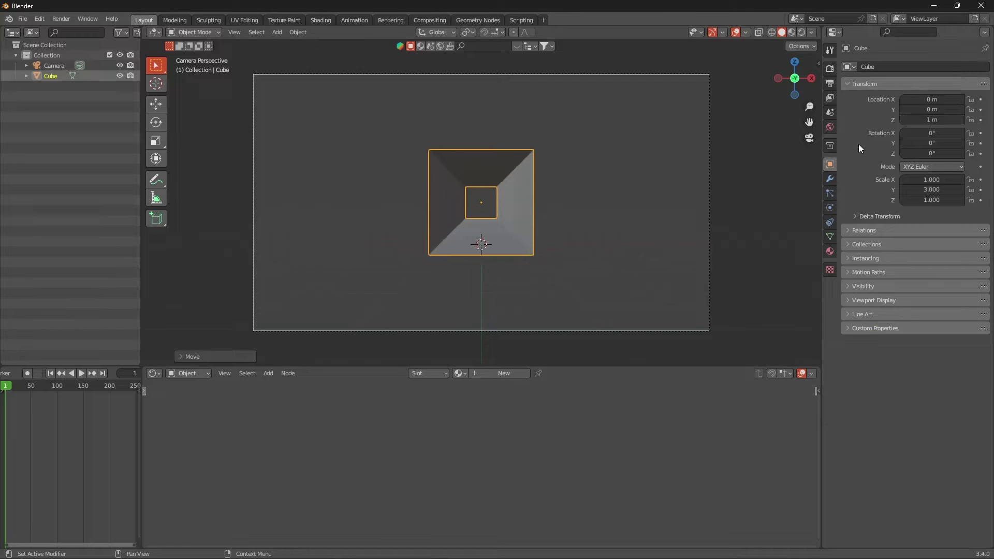
# - Add a Wireframe modifier to the tunnel
pyautogui.click(829, 178)
pyautogui.click(878, 67)
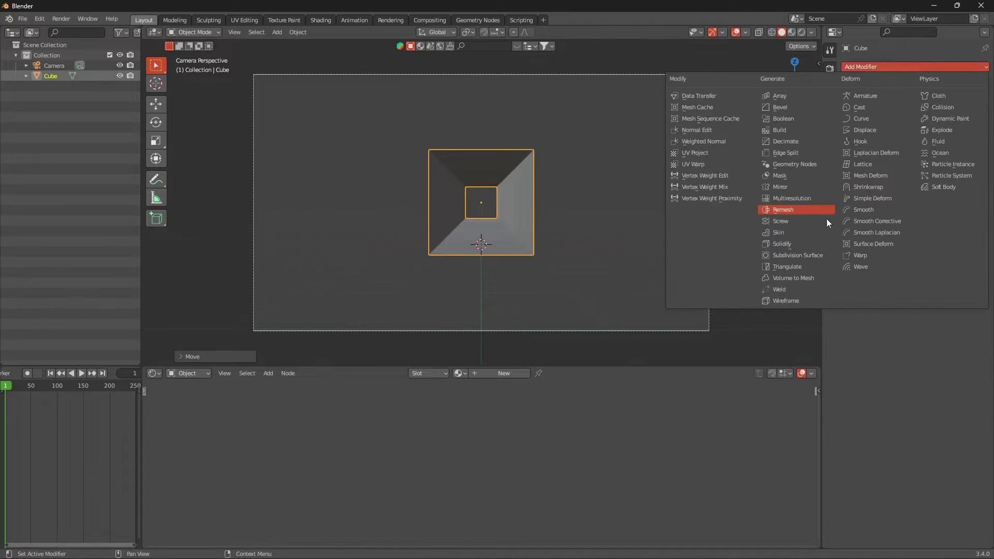
pyautogui.click(790, 300)
# - Hide the viewport overlays to examine the wireframe tunnel from the front and side, and show them again
pyautogui.click(735, 32)
pyautogui.scroll(4, 653, 106)
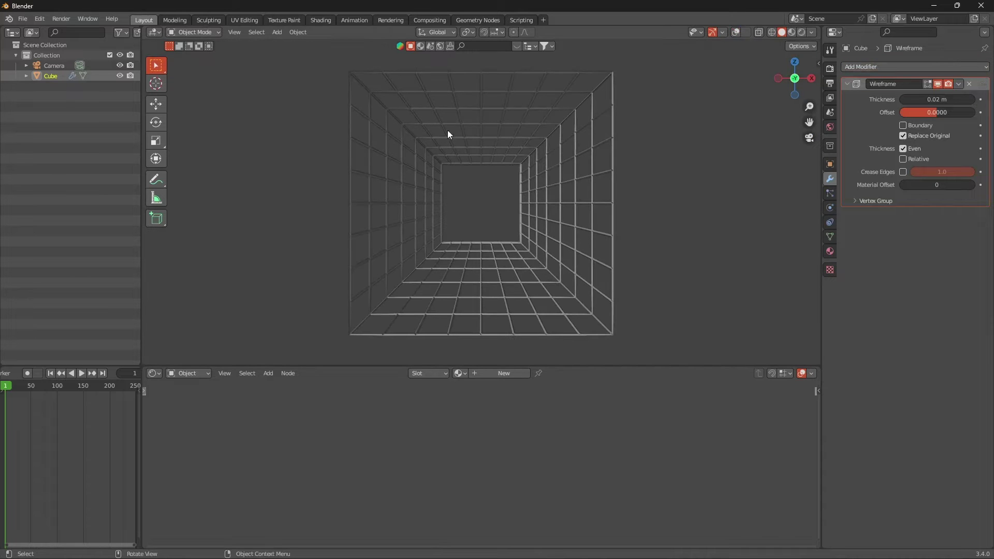
pyautogui.scroll(-5, 414, 150)
pyautogui.scroll(14, 462, 155)
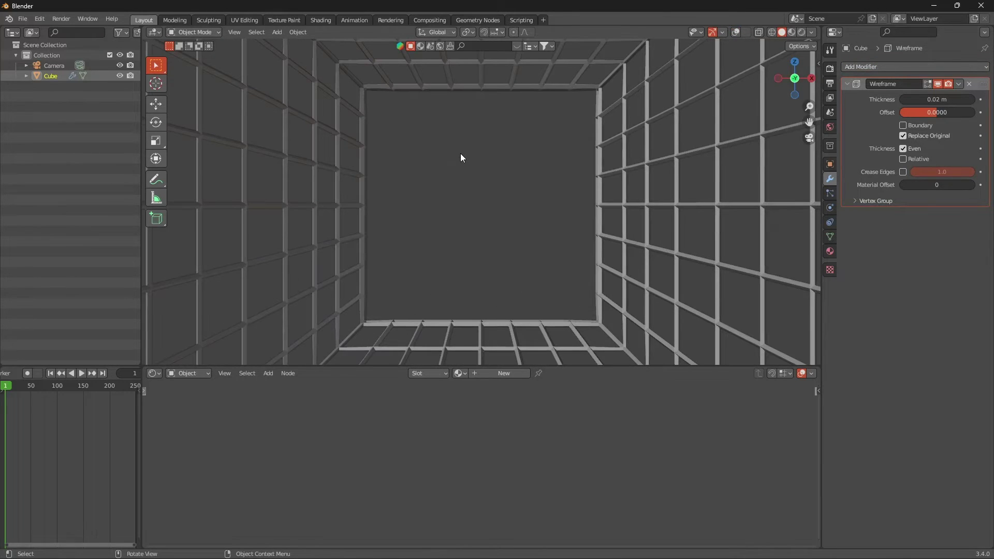
pyautogui.moveTo(646, 115); pyautogui.dragTo(502, 133, button='middle')
pyautogui.scroll(4, 501, 129)
pyautogui.moveTo(662, 143); pyautogui.dragTo(689, 134, button='middle')
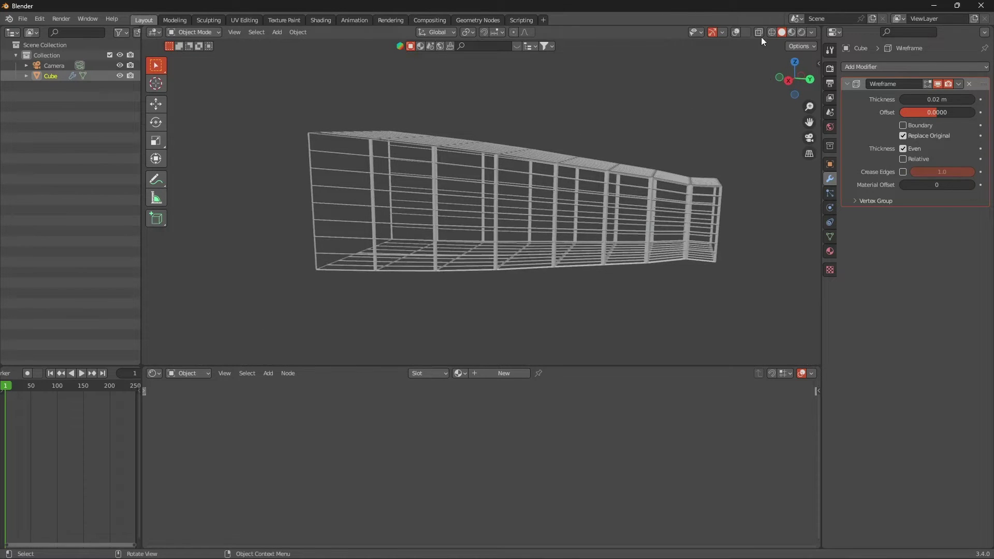
pyautogui.click(735, 32)
# - In Edit Mode with X-ray on, select the edge loop at the tunnel's narrow end and scale it to about 0.84
pyautogui.press('Tab')
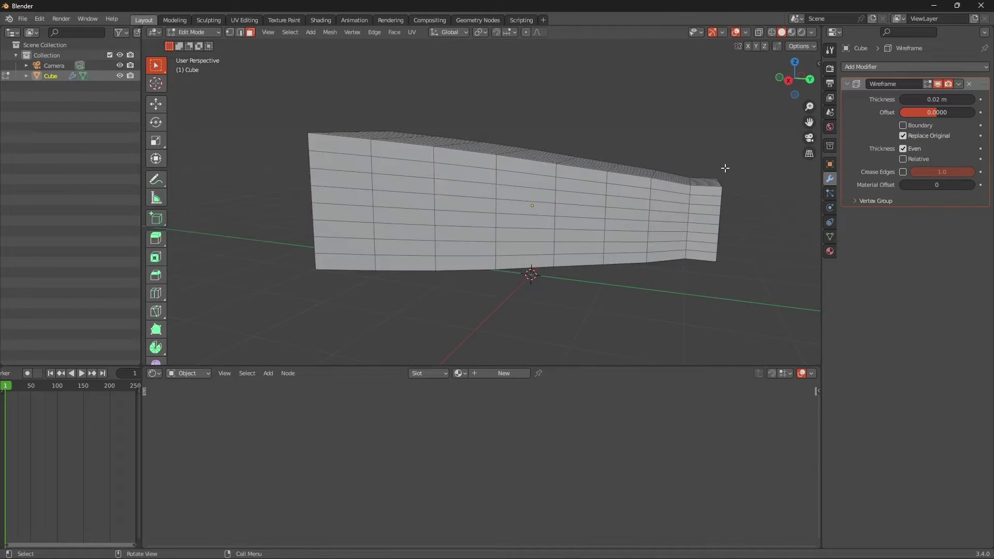
pyautogui.moveTo(732, 142); pyautogui.dragTo(702, 292)
pyautogui.hotkey('alt', 'z')
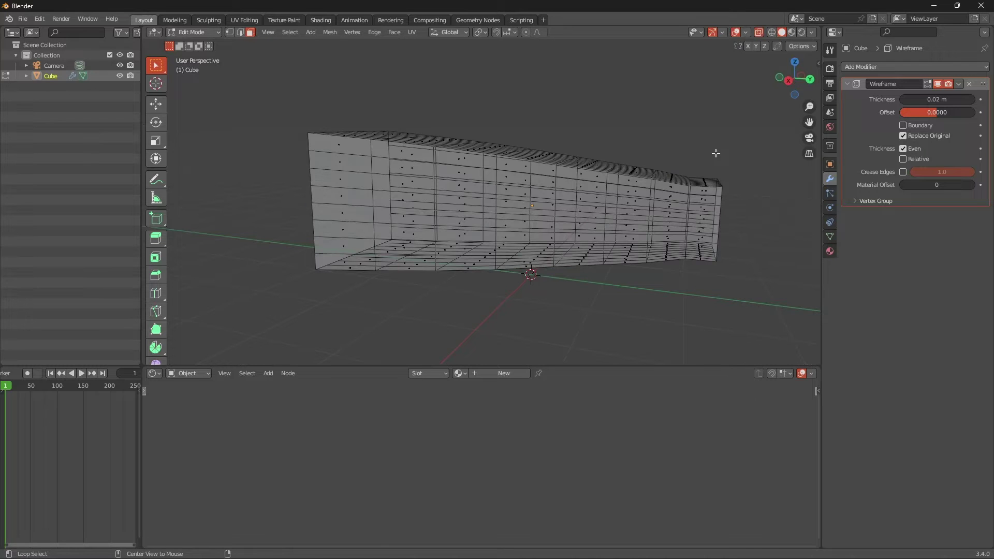
pyautogui.moveTo(732, 133); pyautogui.dragTo(697, 283)
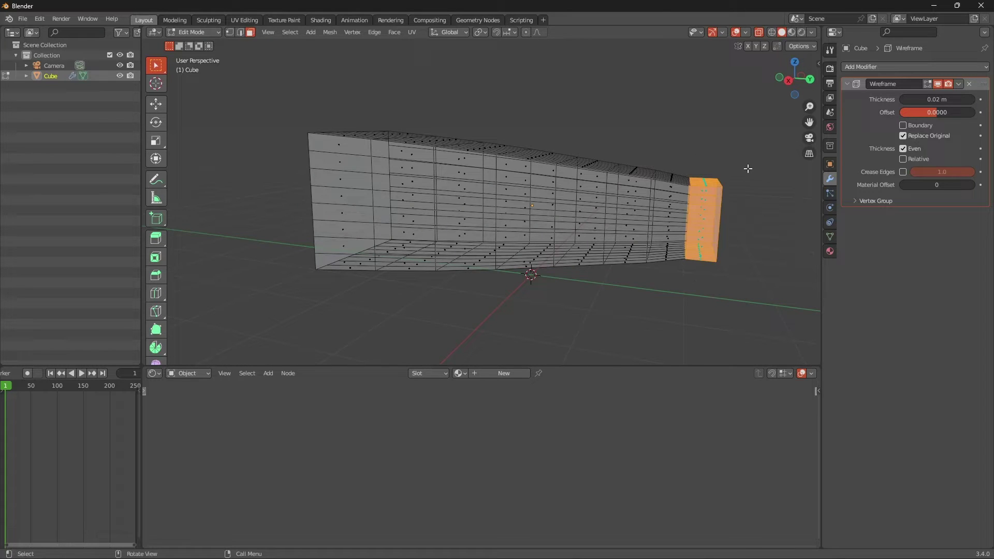
pyautogui.moveTo(746, 140); pyautogui.dragTo(709, 278)
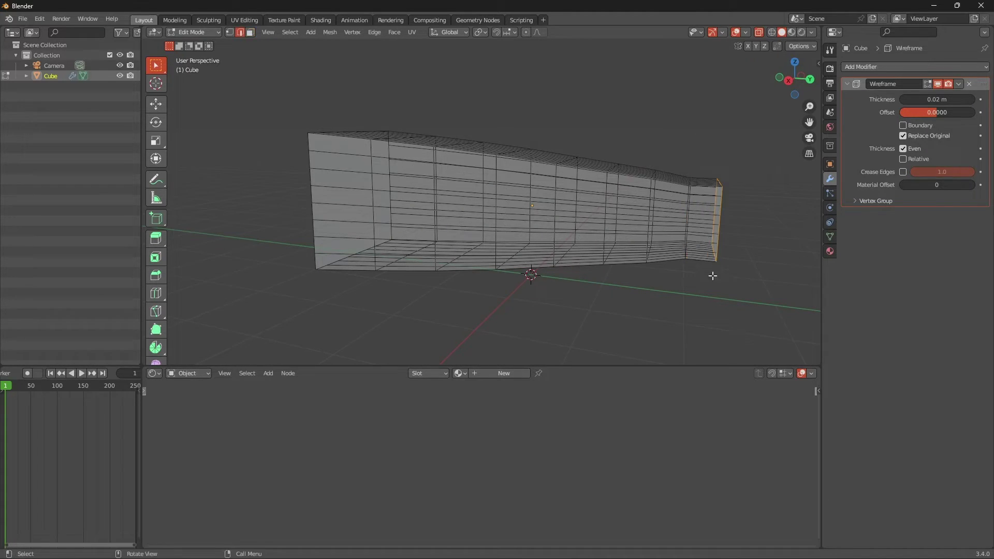
pyautogui.press('s')
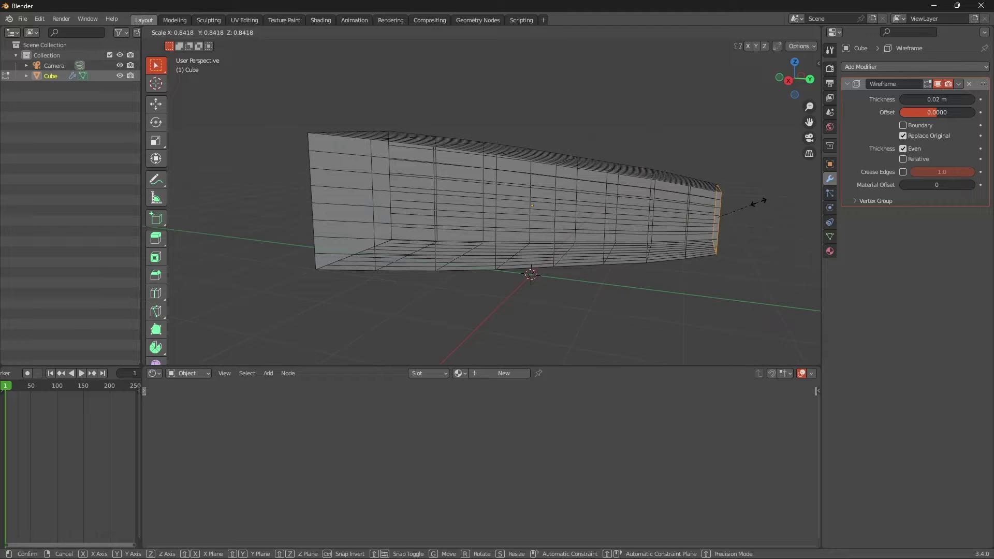
pyautogui.click(757, 202)
# - Shrink the narrow-end edge loop further in the camera view and preview the tunnel in Object Mode without overlays
pyautogui.click(809, 138)
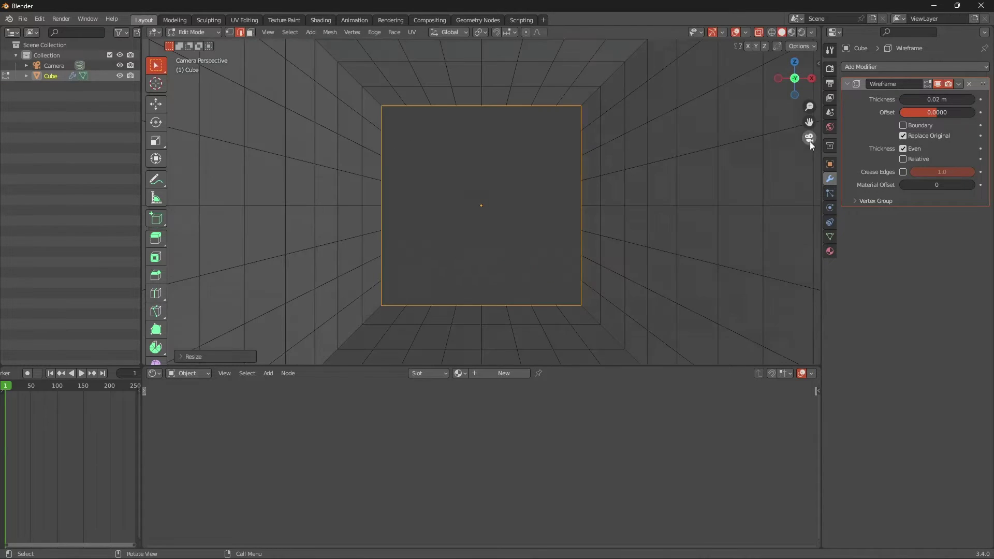
pyautogui.press('s')
pyautogui.click(698, 203)
pyautogui.scroll(-2, 697, 202)
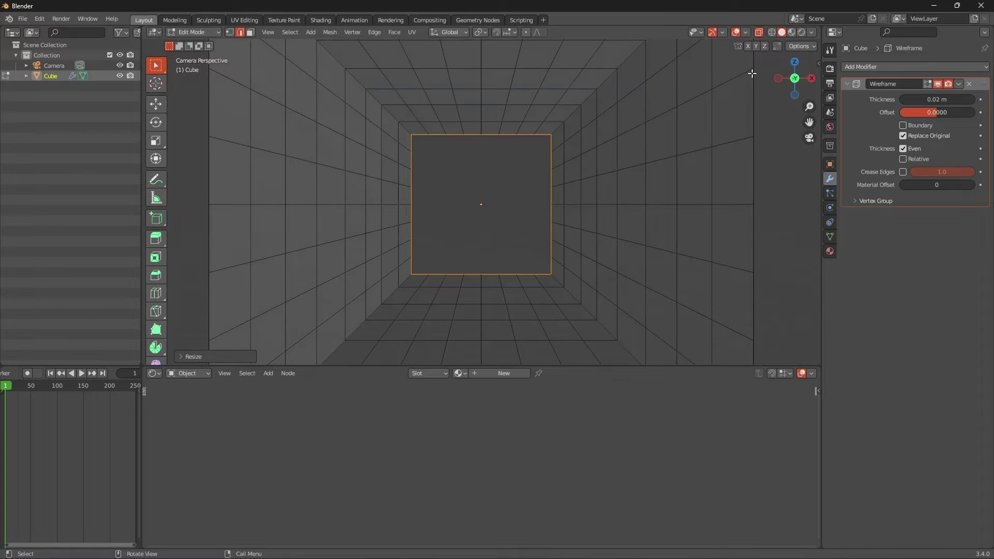
pyautogui.press('Tab')
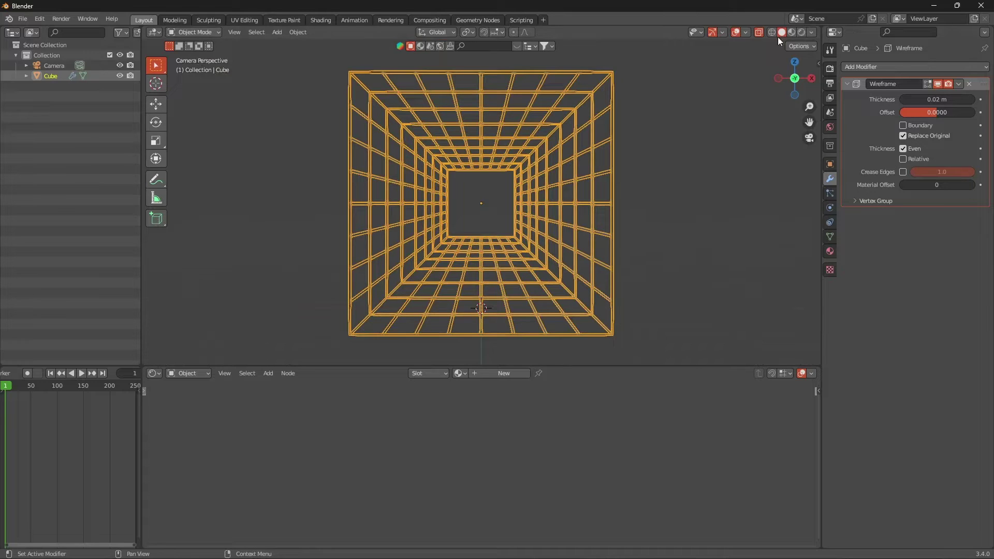
pyautogui.click(735, 32)
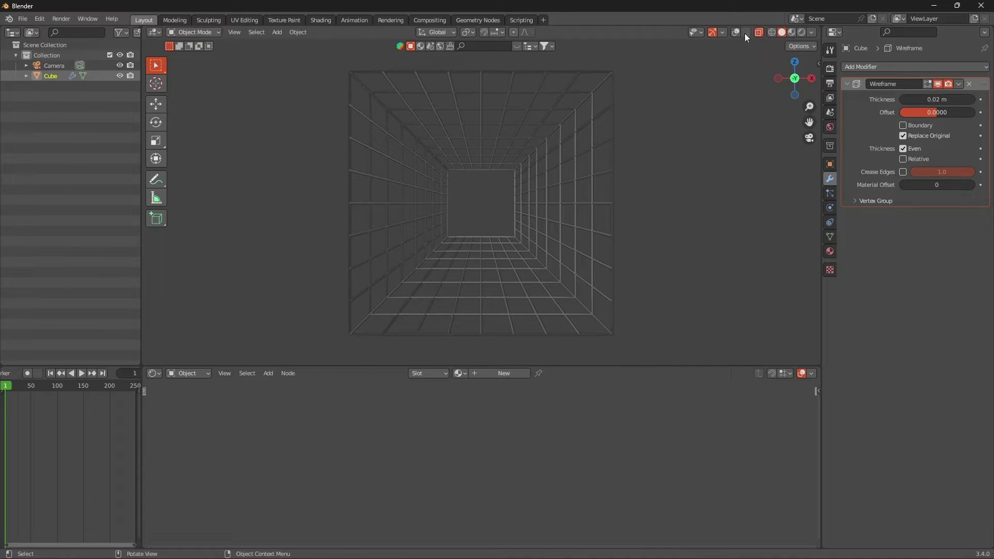
pyautogui.click(736, 32)
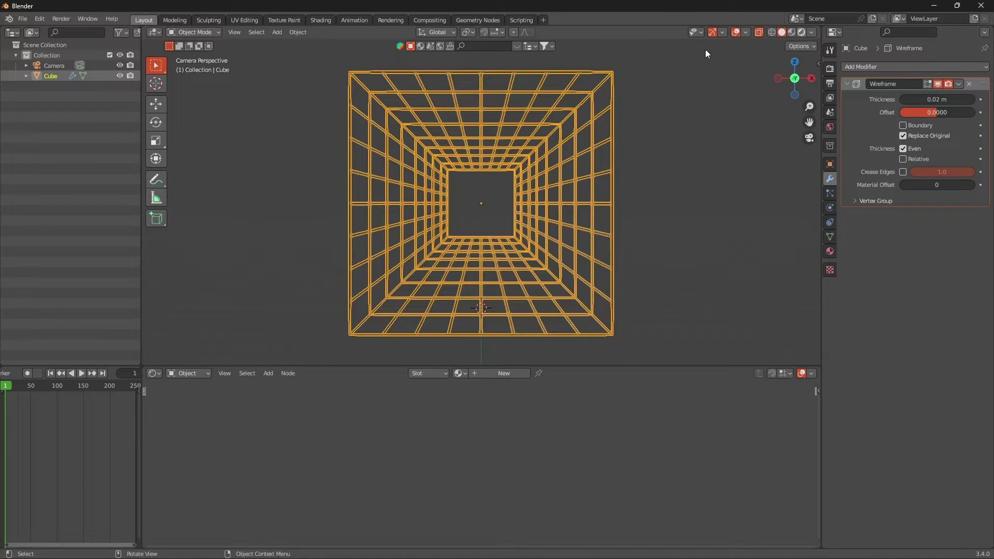
# - Switch the viewport to Rendered shading and give the tunnel a new material
pyautogui.press('z')
pyautogui.press('6')
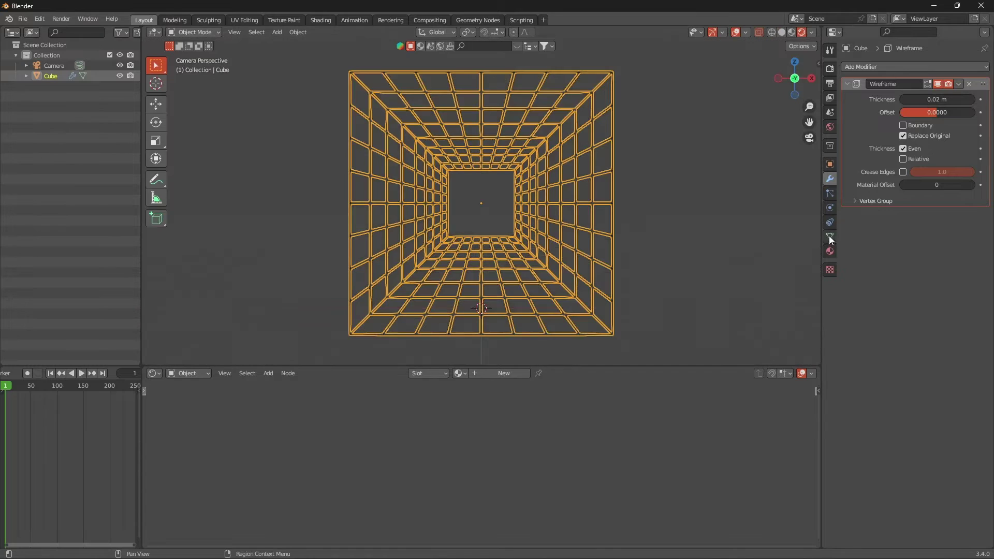
pyautogui.click(830, 251)
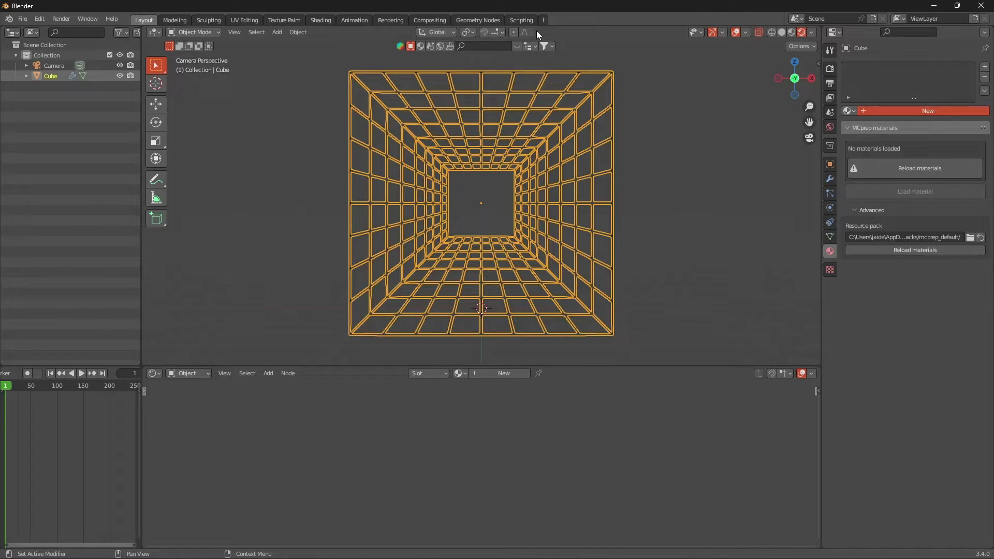
pyautogui.click(927, 110)
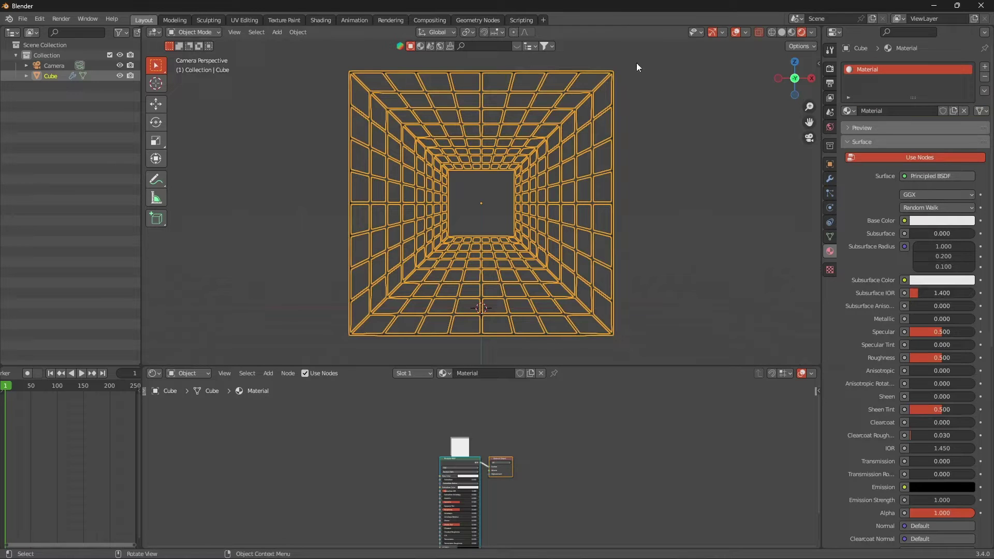
pyautogui.click(759, 32)
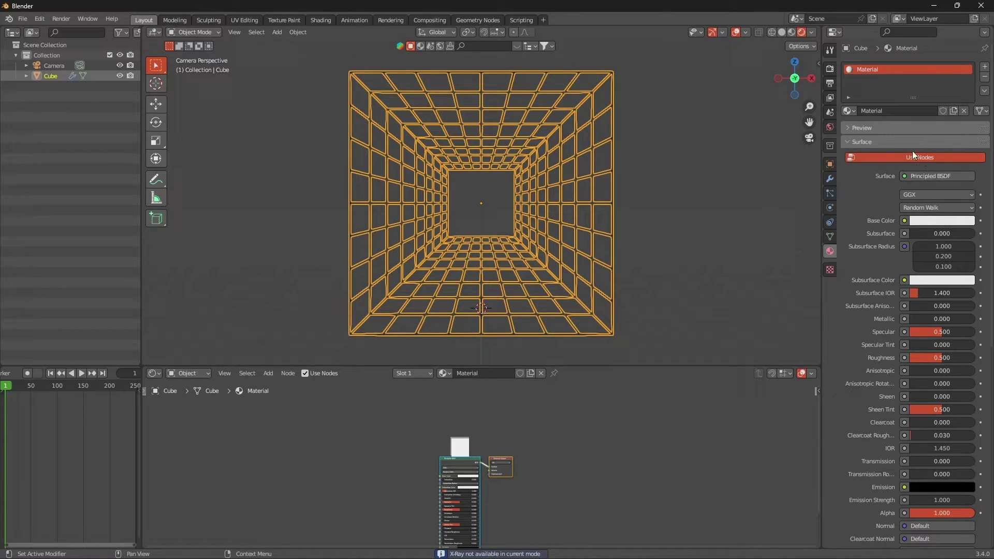
# - Make the tunnel's material plain black with Use Nodes off, and hide the viewport overlays
pyautogui.click(927, 157)
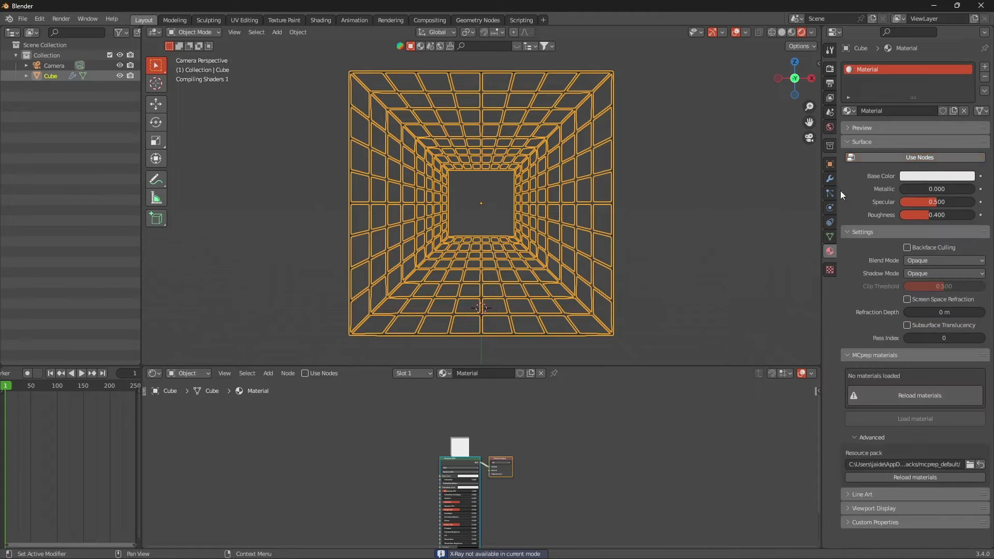
pyautogui.click(929, 179)
pyautogui.moveTo(964, 31); pyautogui.dragTo(965, 101)
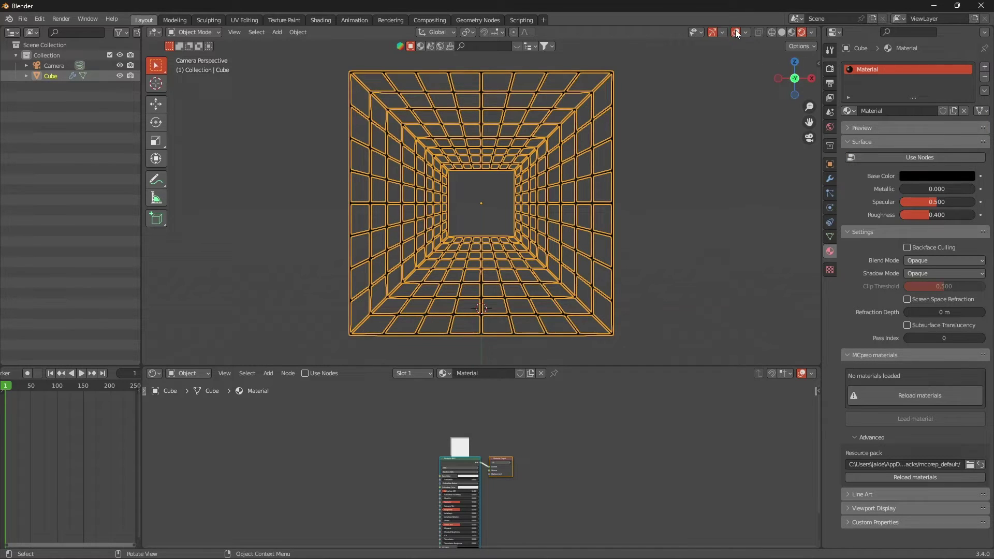
pyautogui.scroll(3, 514, 133)
pyautogui.scroll(-4, 518, 134)
pyautogui.scroll(1, 563, 140)
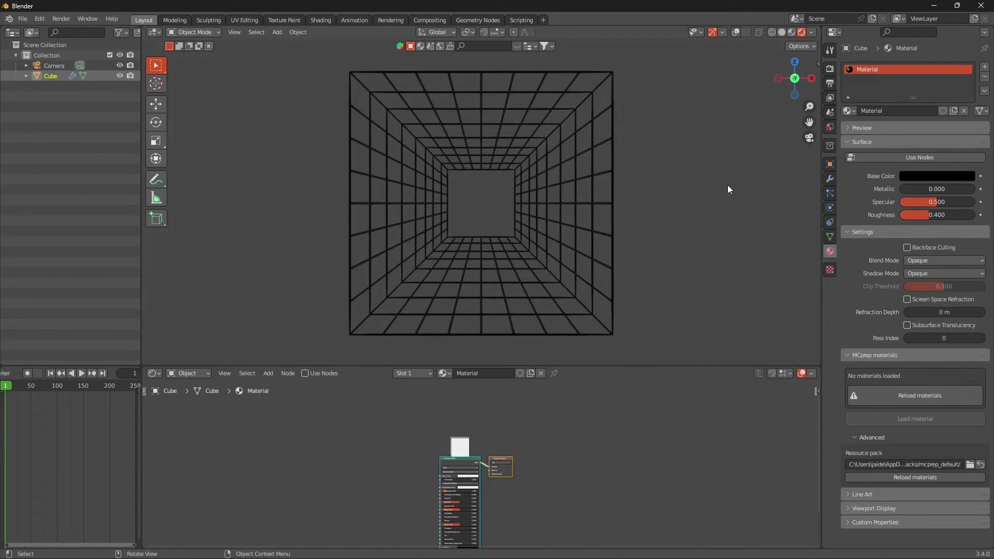
# - Set the tunnel material's Metallic to 1.000, Roughness to 0.000 and Specular to about 0.071
pyautogui.moveTo(931, 213)
pyautogui.mouseDown()
pyautogui.moveTo(896, 214)
pyautogui.moveTo(973, 190)
pyautogui.mouseUp()
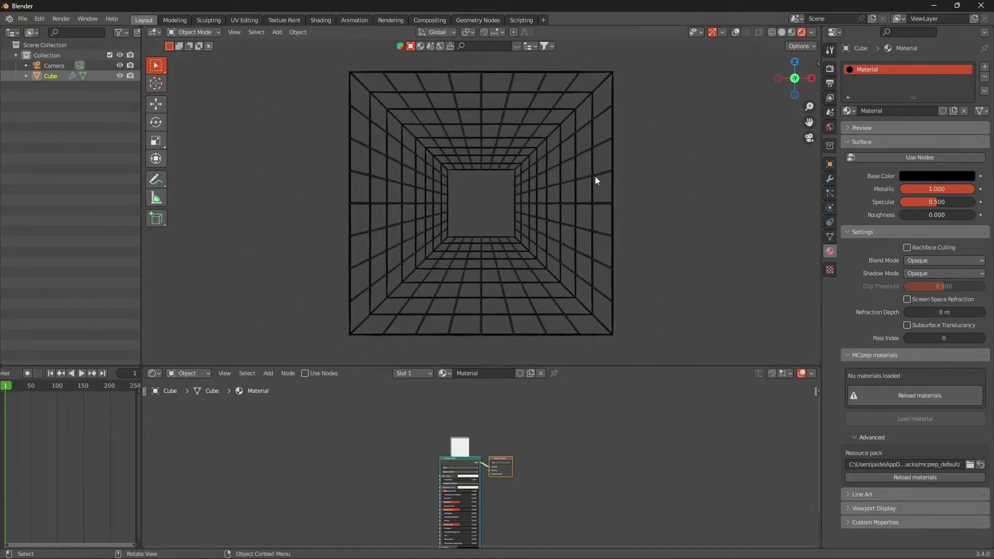
pyautogui.scroll(-3, 595, 176)
pyautogui.scroll(1, 598, 175)
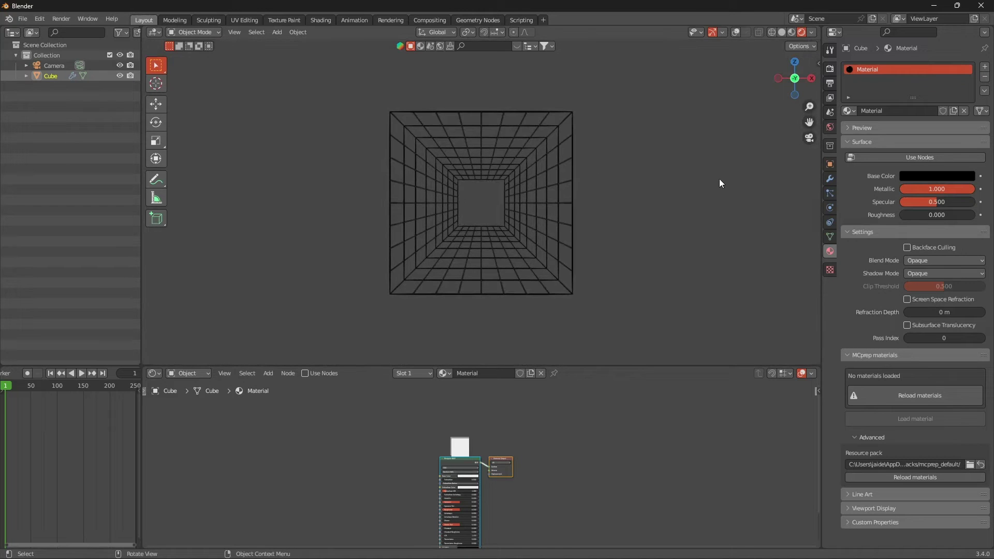
pyautogui.moveTo(922, 201); pyautogui.dragTo(890, 202)
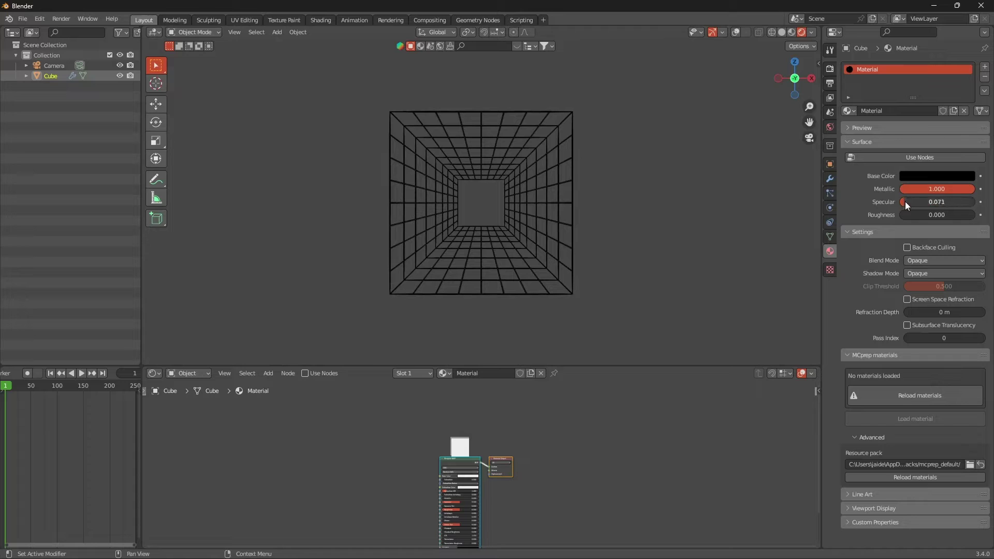
pyautogui.click(908, 202)
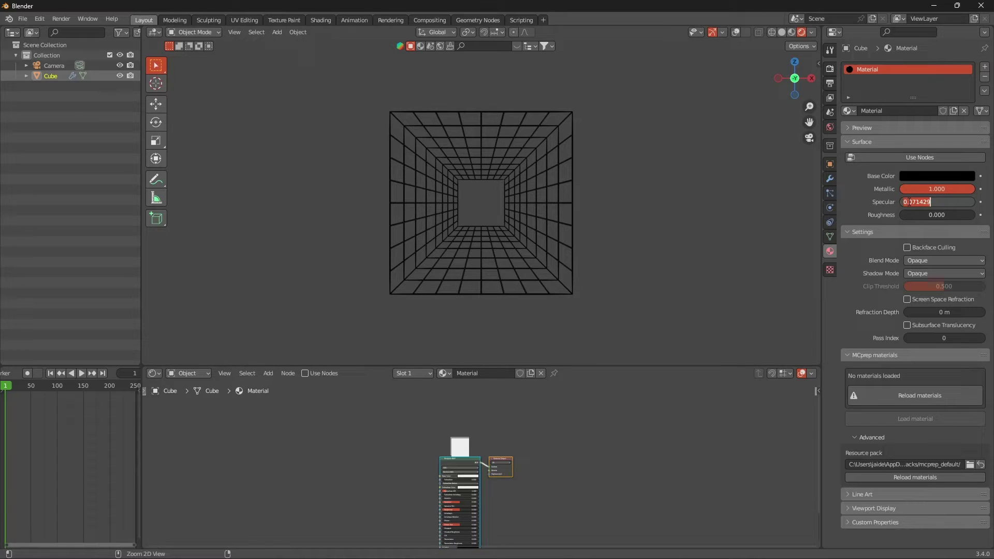
pyautogui.click(859, 189)
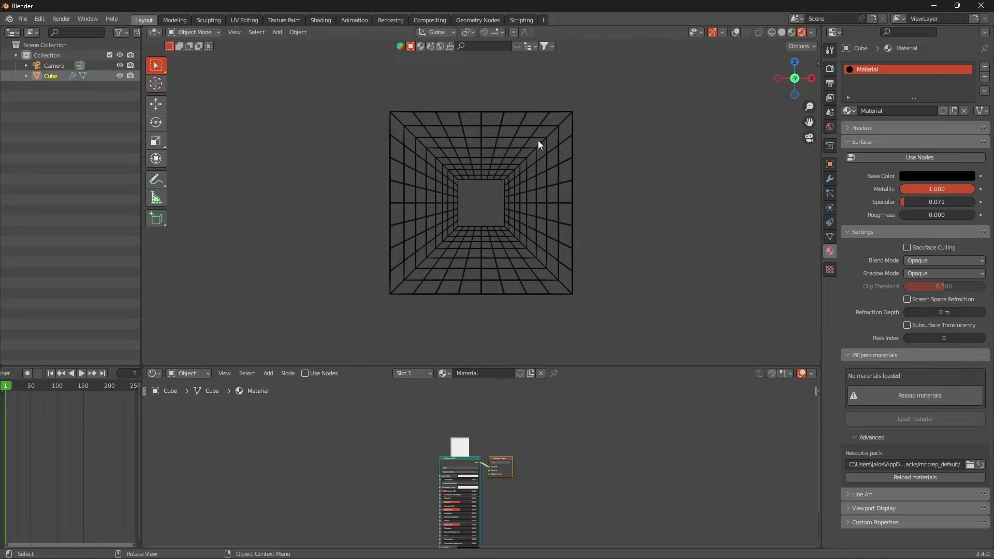
# - Add a text object and replace its default text with "Seraphim Arts"
pyautogui.scroll(-1, 529, 151)
pyautogui.hotkey('shift', 'a')
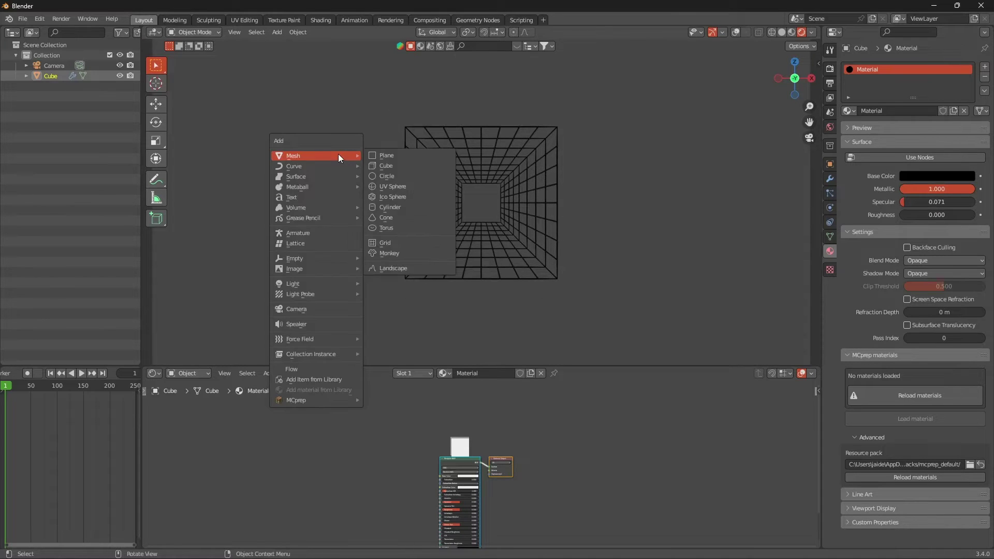
pyautogui.click(293, 197)
pyautogui.moveTo(583, 128); pyautogui.dragTo(563, 162, button='middle')
pyautogui.press('Tab')
pyautogui.press('BackSpace')
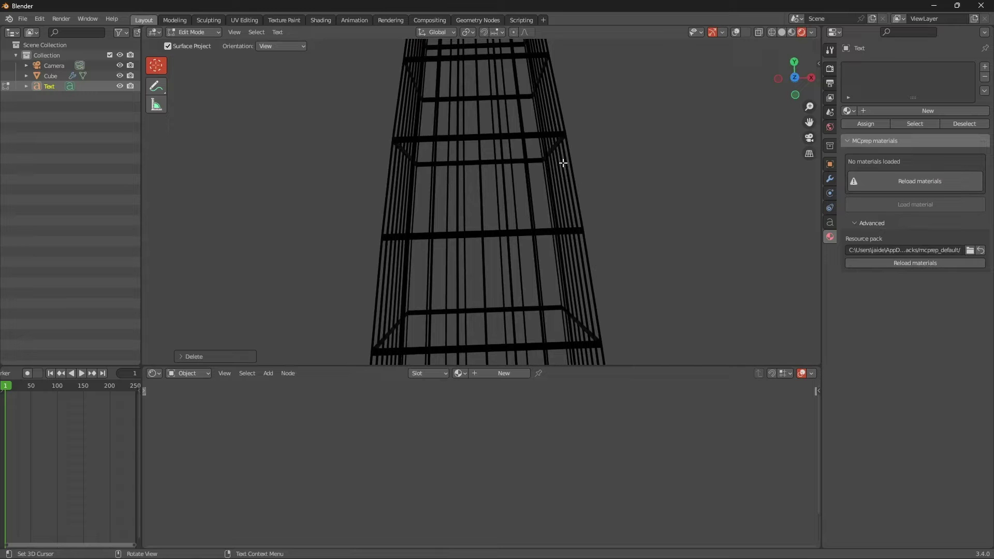
pyautogui.write('a')
pyautogui.press('BackSpace')
pyautogui.write('a')
pyautogui.press('BackSpace')
pyautogui.write('a')
pyautogui.press('BackSpace')
pyautogui.scroll(-2, 585, 150)
pyautogui.scroll(-3, 606, 133)
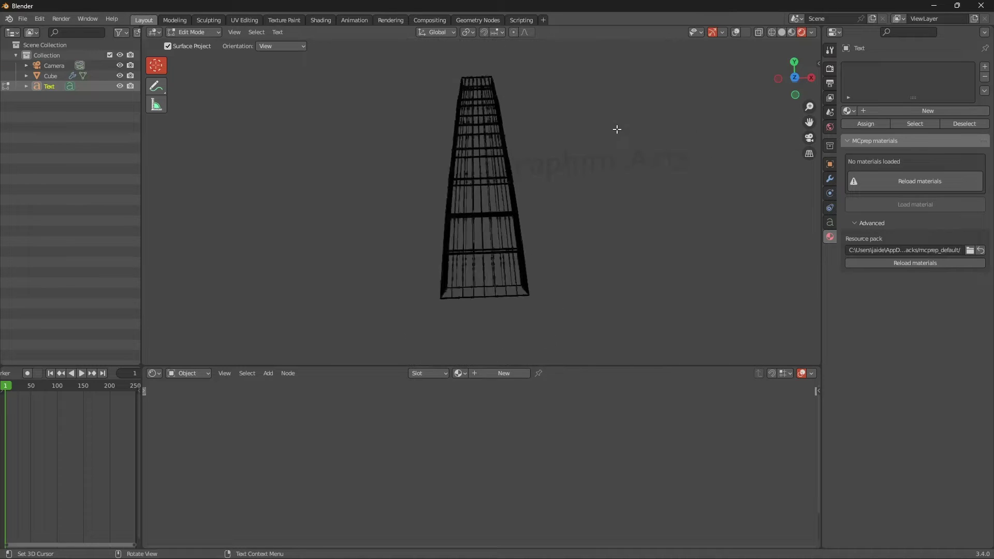
# - Scale the text down in Object Mode and rotate it 90° about the X axis to stand upright
pyautogui.press('Tab')
pyautogui.press('s')
pyautogui.click(628, 137)
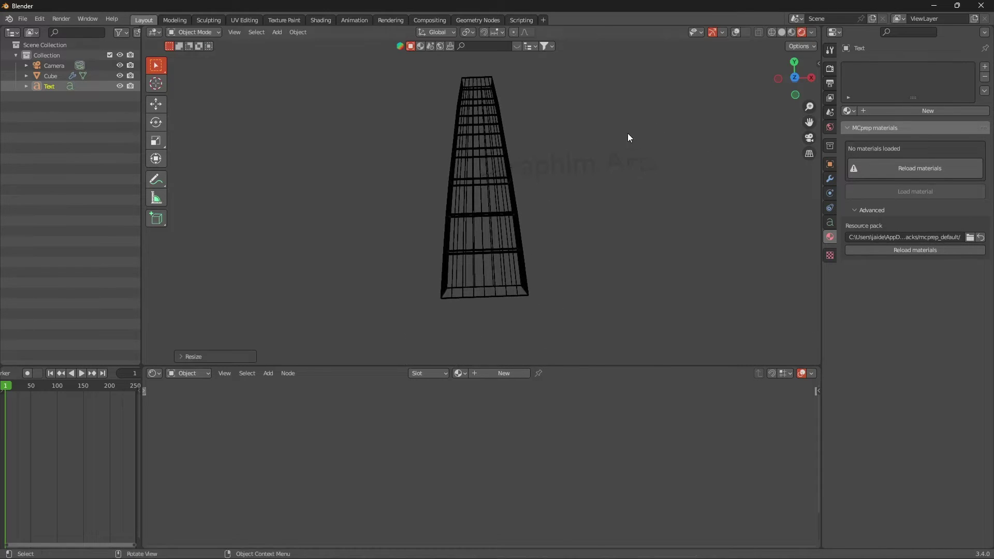
pyautogui.write('rx90')
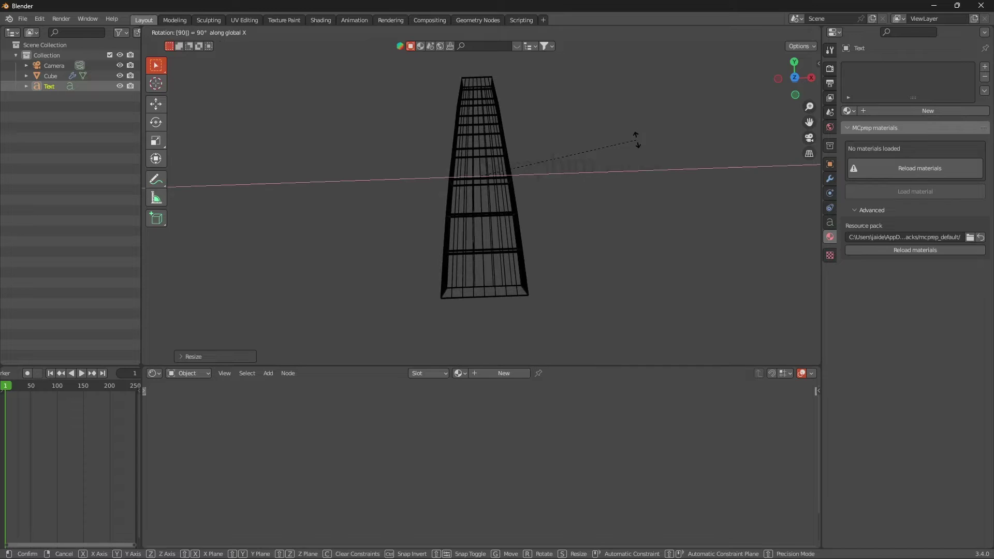
pyautogui.press('Return')
pyautogui.press('KP_1')
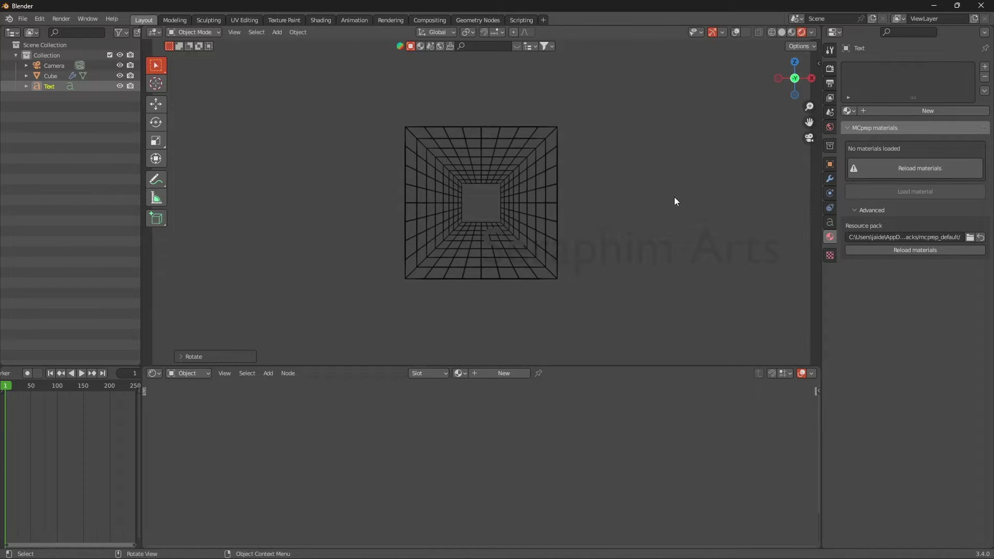
# - Move the text up over the tunnel's top edge in the camera view
pyautogui.press('KP_0')
pyautogui.press('g')
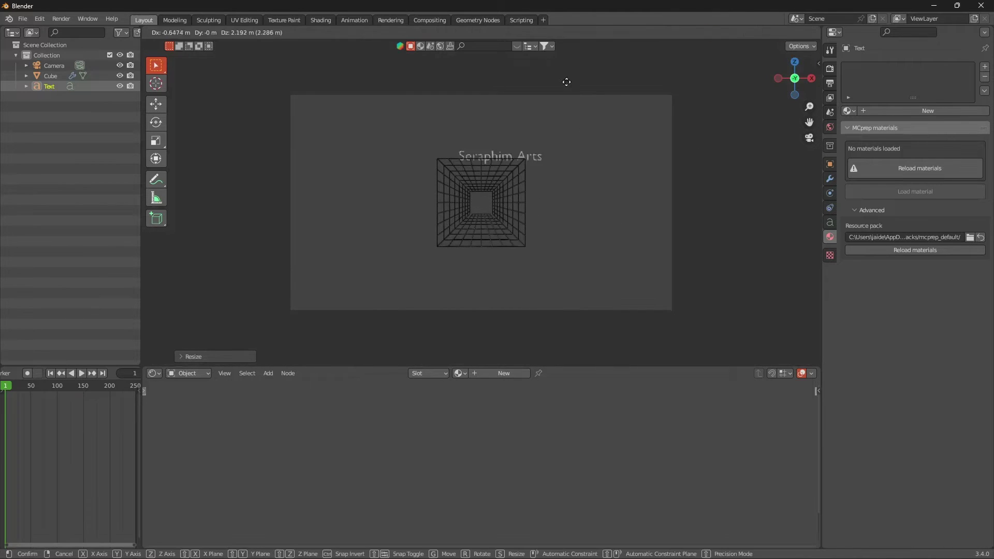
pyautogui.click(557, 90)
# - Enlarge the tunnel in the camera view and reselect the text
pyautogui.click(517, 186)
pyautogui.press('s')
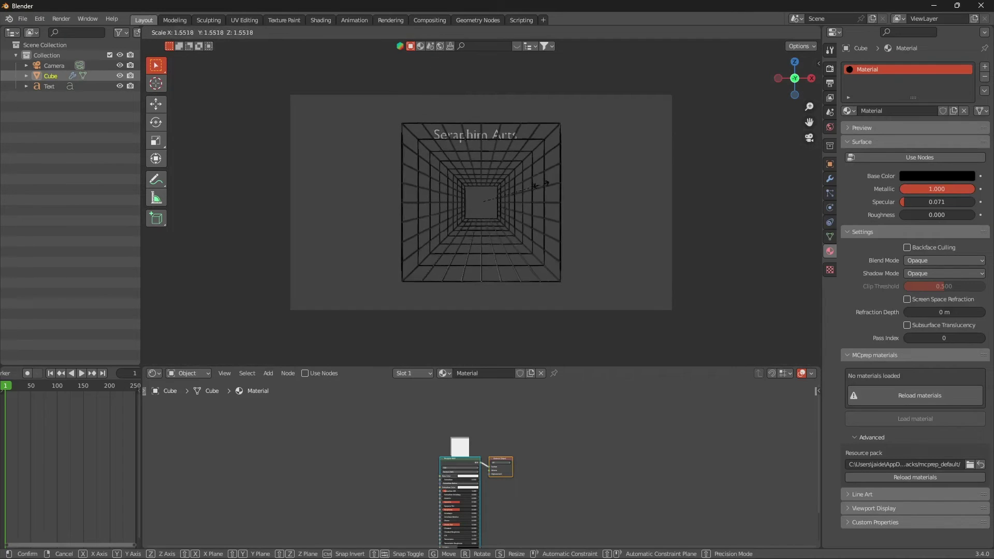
pyautogui.click(537, 184)
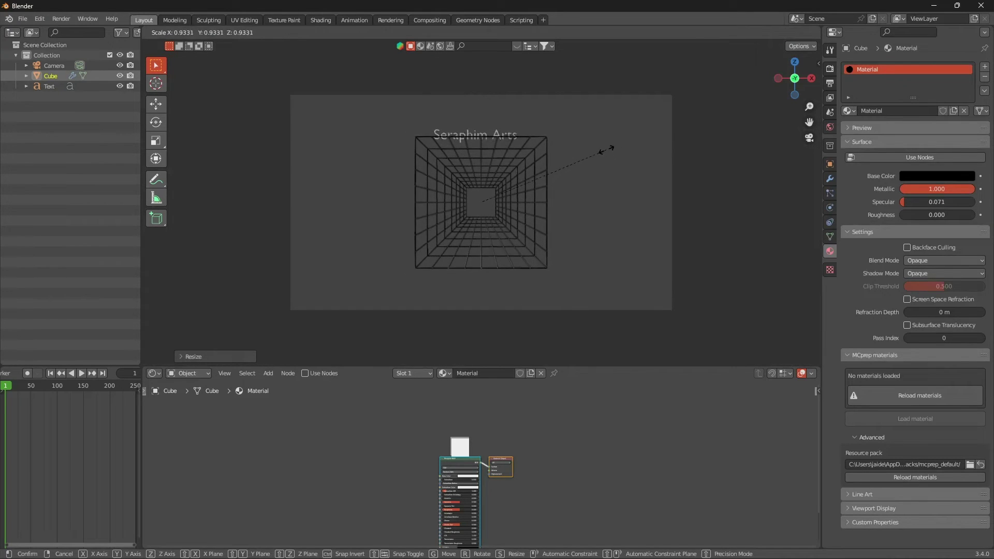
pyautogui.click(504, 130)
pyautogui.click(503, 132)
pyautogui.press('s')
pyautogui.press('z')
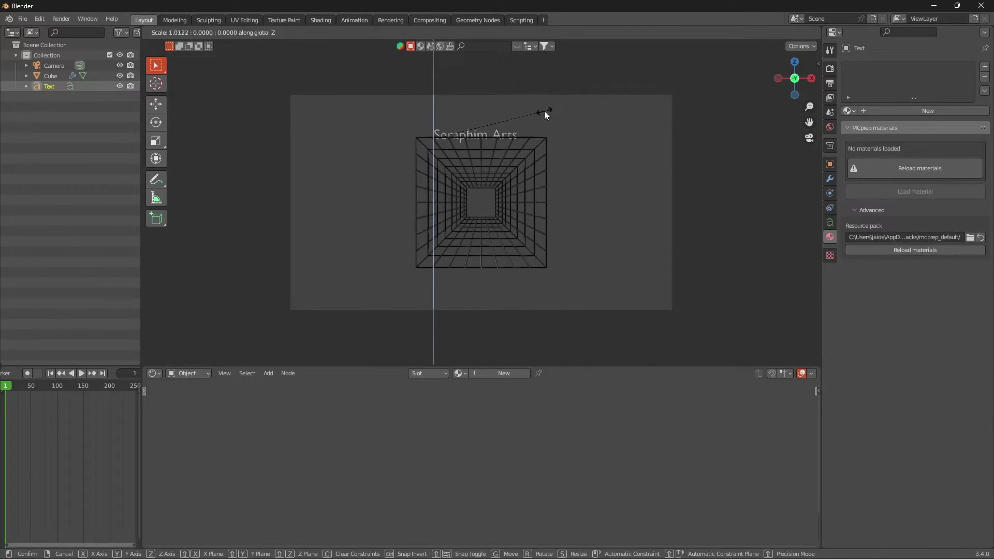
pyautogui.click(543, 113)
pyautogui.hotkey('ctrl', 'z')
# - Raise the text above the tunnel along Z, scale it up about 1.9 times and center it over the tunnel
pyautogui.press('g')
pyautogui.press('z')
pyautogui.click(544, 97)
pyautogui.press('s')
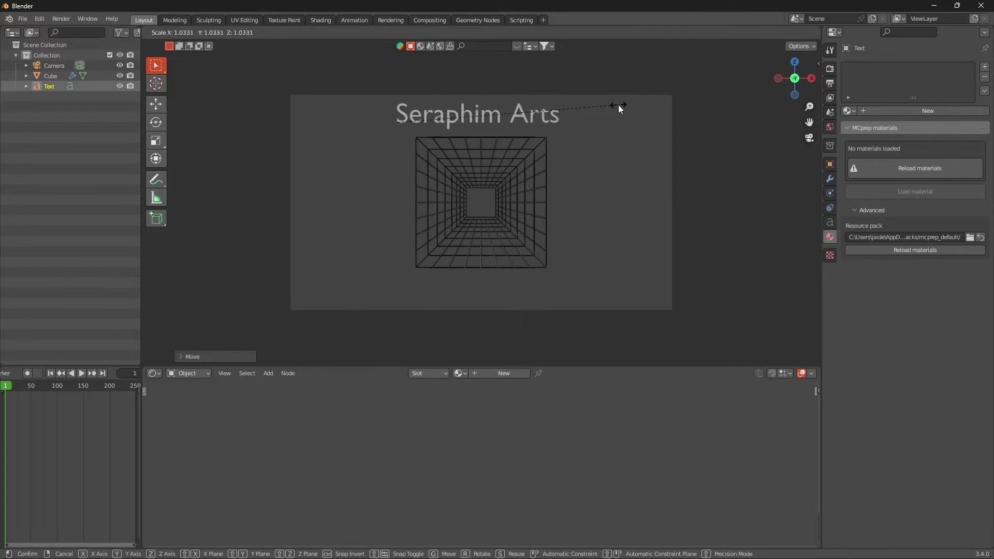
pyautogui.click(619, 107)
pyautogui.press('g')
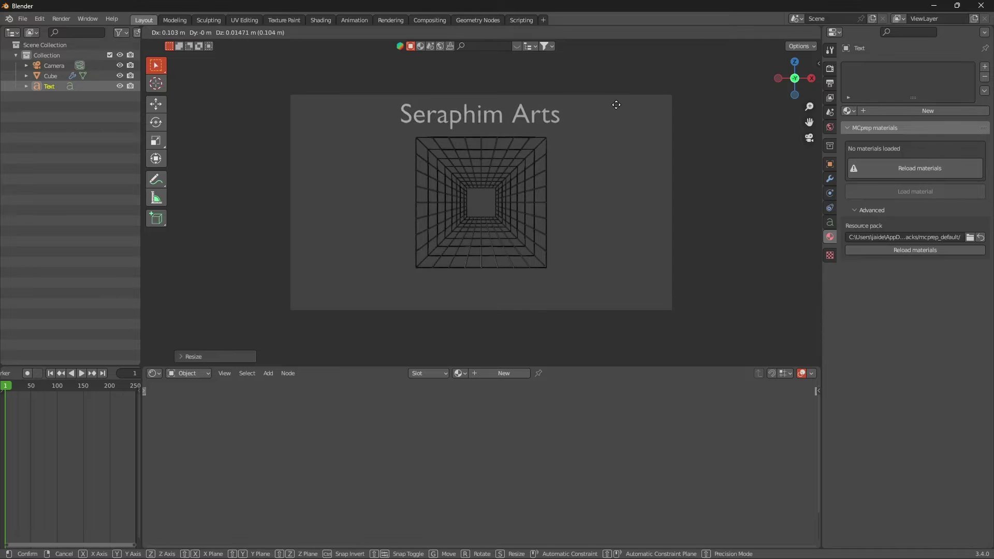
pyautogui.click(615, 105)
pyautogui.hotkey('ctrl', 'c')
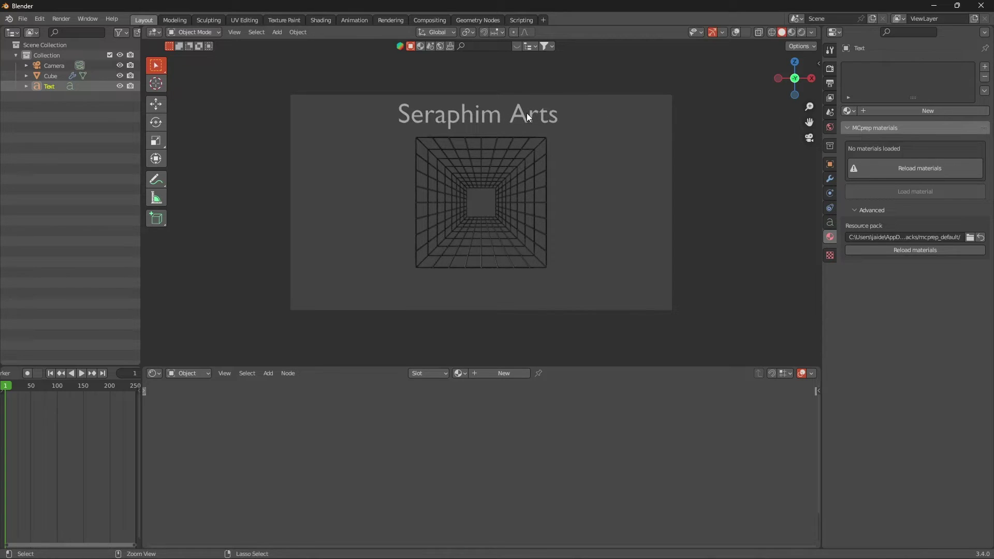
# - Paste a copy of the "Seraphim Arts" text and move it along Z to just below the tunnel
pyautogui.hotkey('ctrl', 'v')
pyautogui.press('g')
pyautogui.press('z')
pyautogui.click(544, 285)
pyautogui.click(525, 281)
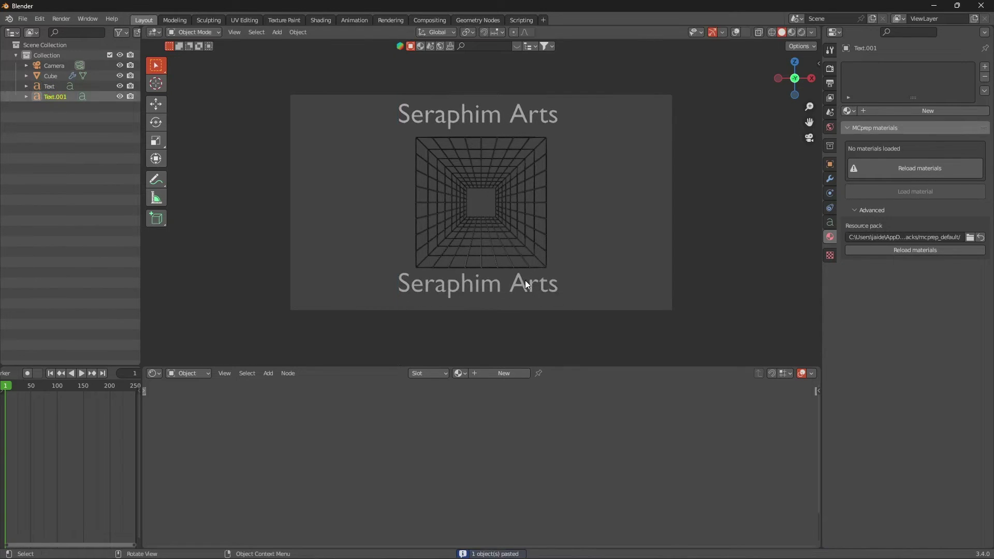
# - Replace the wording of the lower text with "SA" and return to Object Mode
pyautogui.press('Tab')
pyautogui.press('BackSpace')
pyautogui.press('BackSpace')
pyautogui.press('BackSpace')
pyautogui.press('BackSpace')
pyautogui.press('BackSpace')
pyautogui.press('BackSpace')
pyautogui.press('BackSpace')
pyautogui.press('BackSpace')
pyautogui.press('BackSpace')
pyautogui.press('BackSpace')
pyautogui.press('BackSpace')
pyautogui.press('BackSpace')
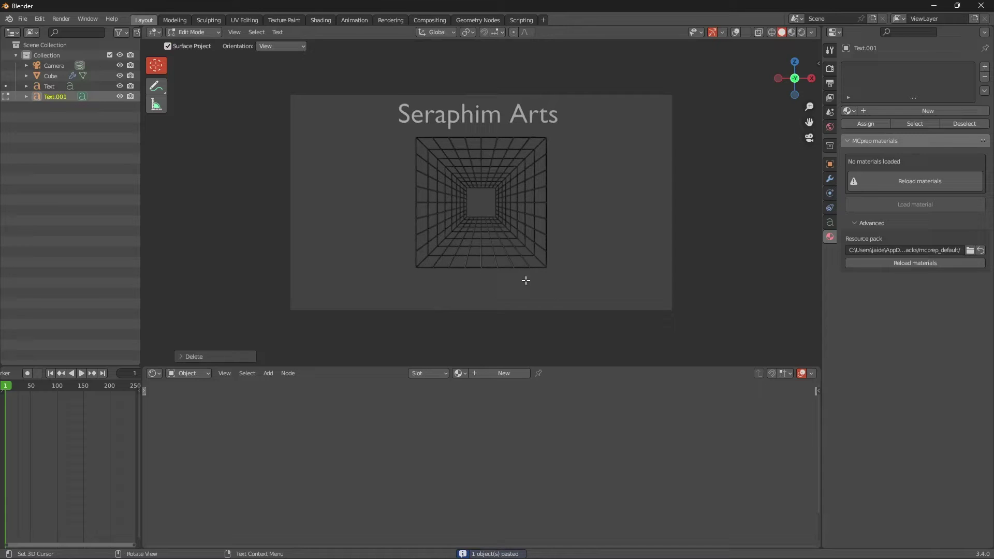
pyautogui.write('SAgz')
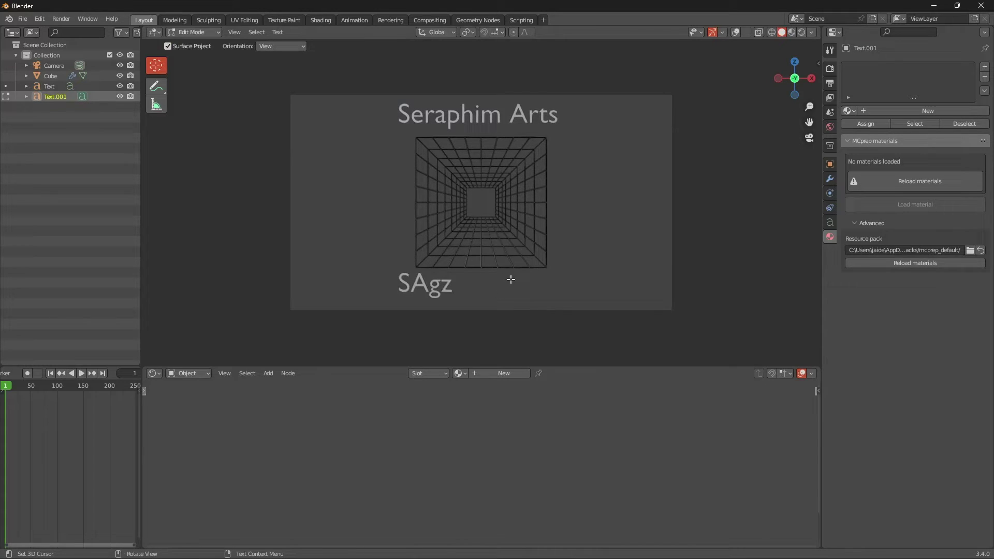
pyautogui.press('BackSpace')
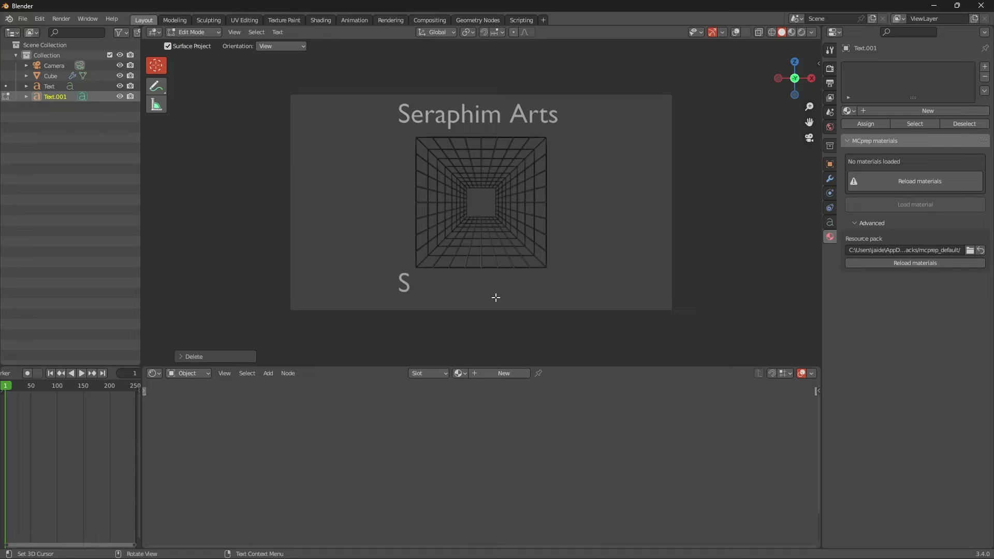
pyautogui.write('A')
pyautogui.press('Tab')
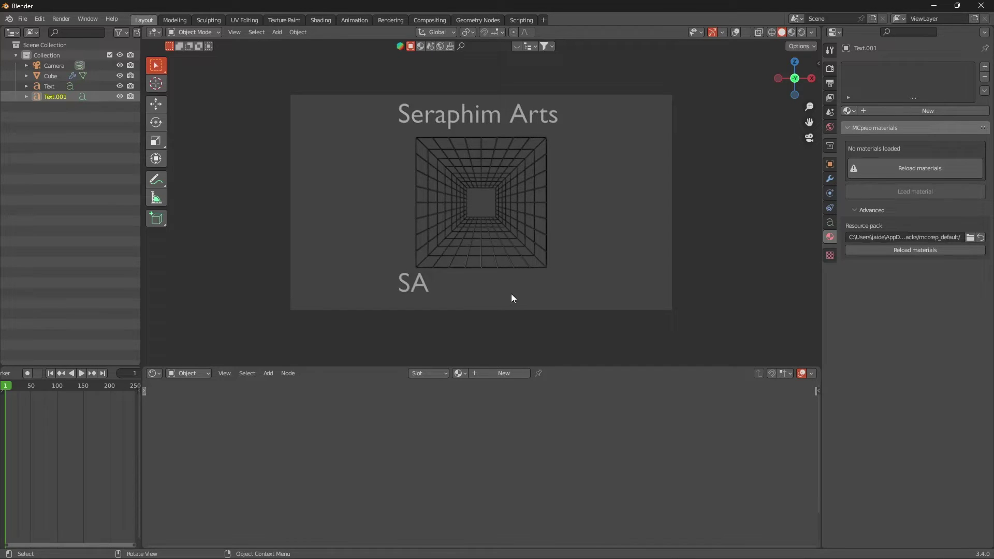
# - Move the "SA" text about 1.96 m along X to center it under the tunnel and lower it slightly along Z
pyautogui.press('g')
pyautogui.press('x')
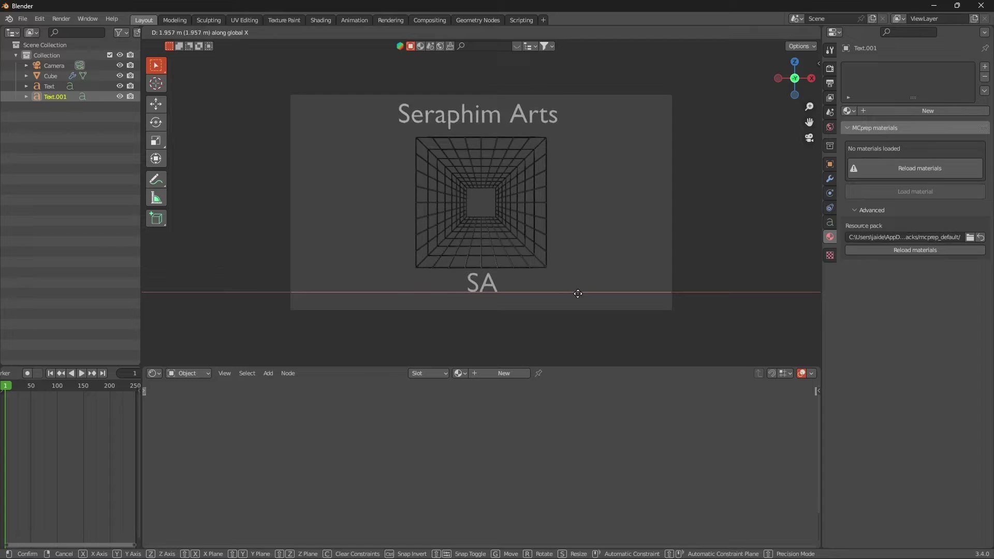
pyautogui.click(578, 293)
pyautogui.press('g')
pyautogui.press('z')
pyautogui.click(579, 289)
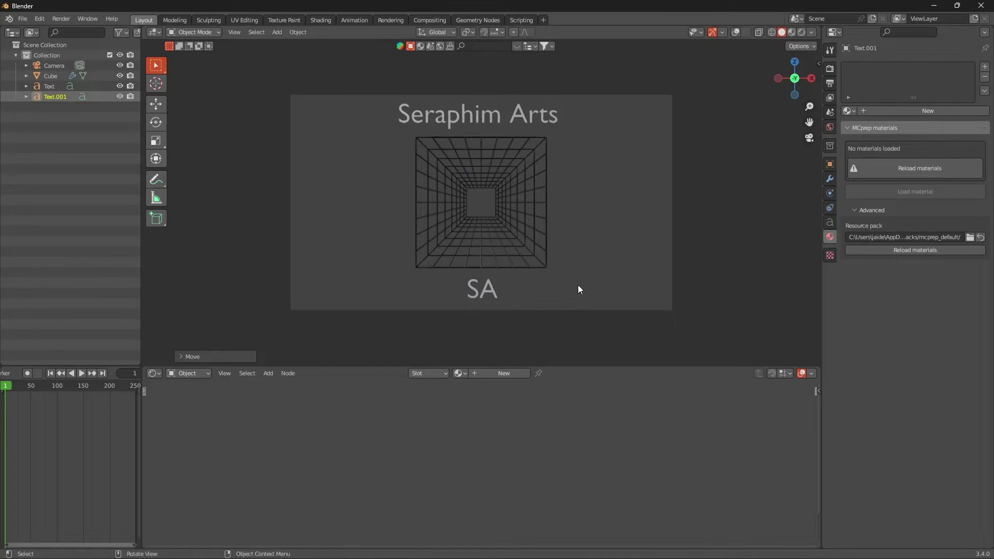
# - Set the regular font of the "Seraphim Arts" text to JayCons Regular from the jaycons folder in Downloads
pyautogui.click(550, 116)
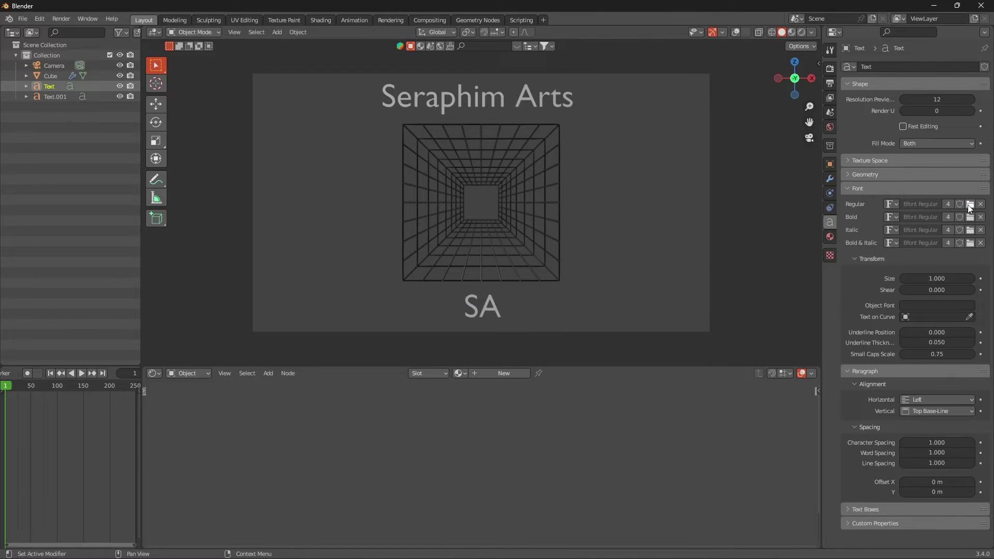
pyautogui.click(969, 205)
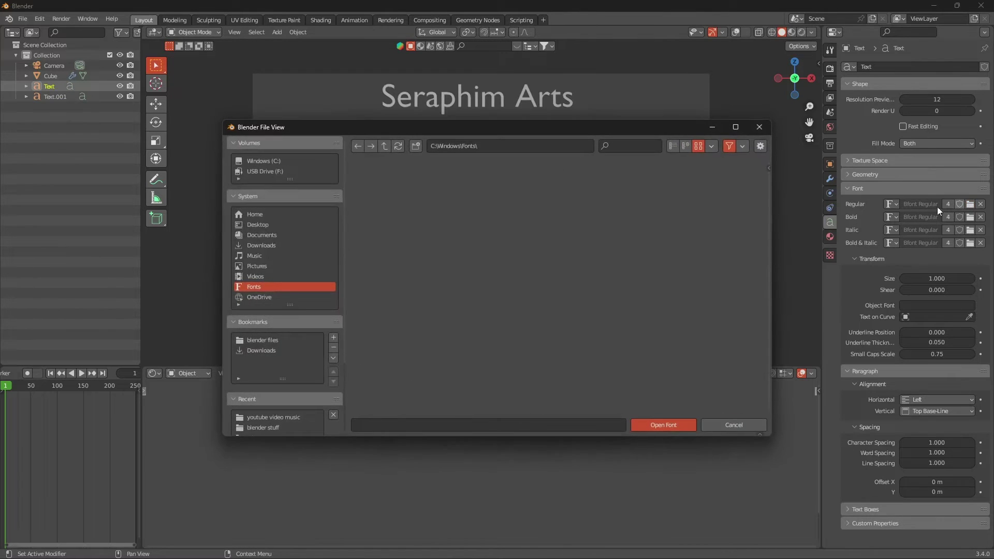
pyautogui.click(277, 245)
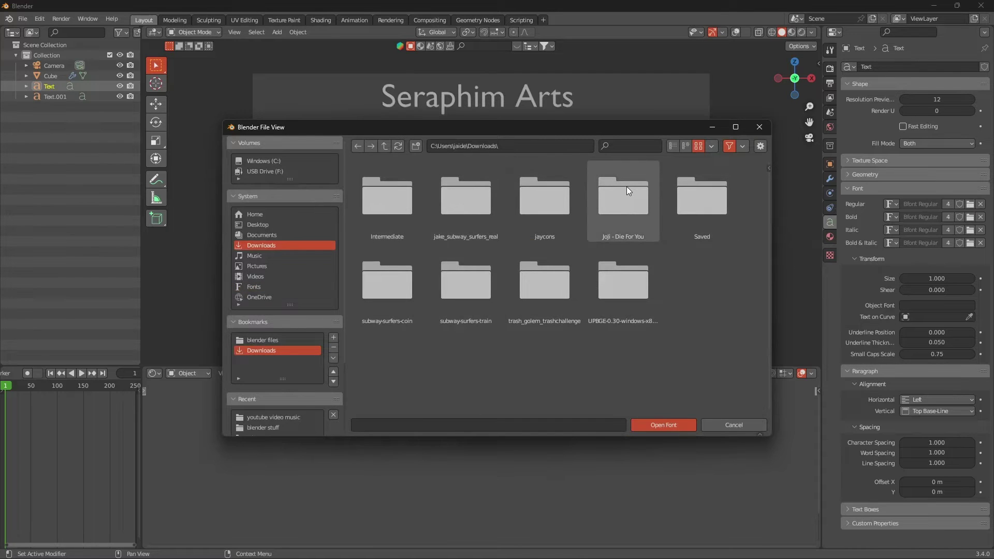
pyautogui.click(544, 199)
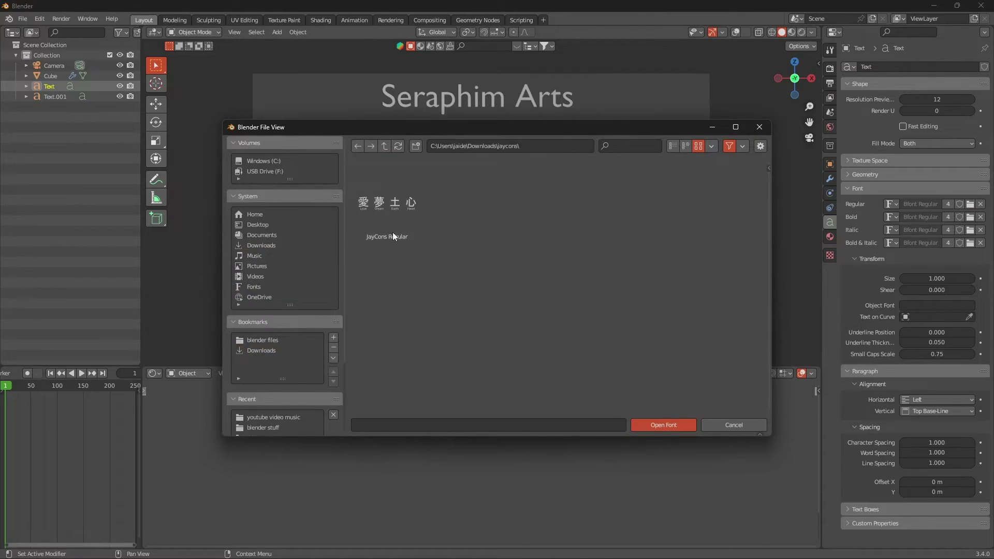
pyautogui.click(392, 232)
pyautogui.click(670, 424)
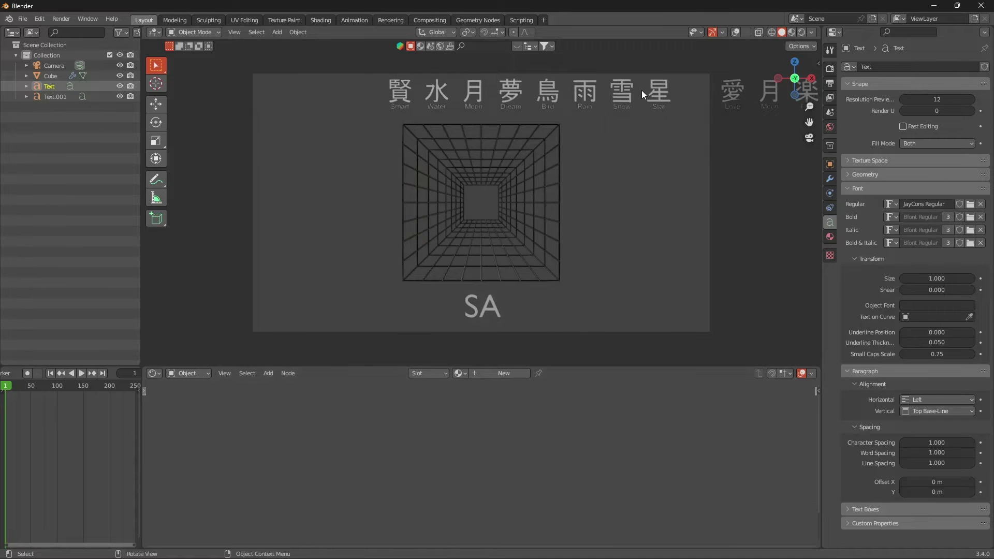
# - Scale the upper kanji text down and shift it along X so it sits centered above the tunnel
pyautogui.scroll(-4, 642, 90)
pyautogui.press('s')
pyautogui.click(558, 127)
pyautogui.scroll(5, 575, 145)
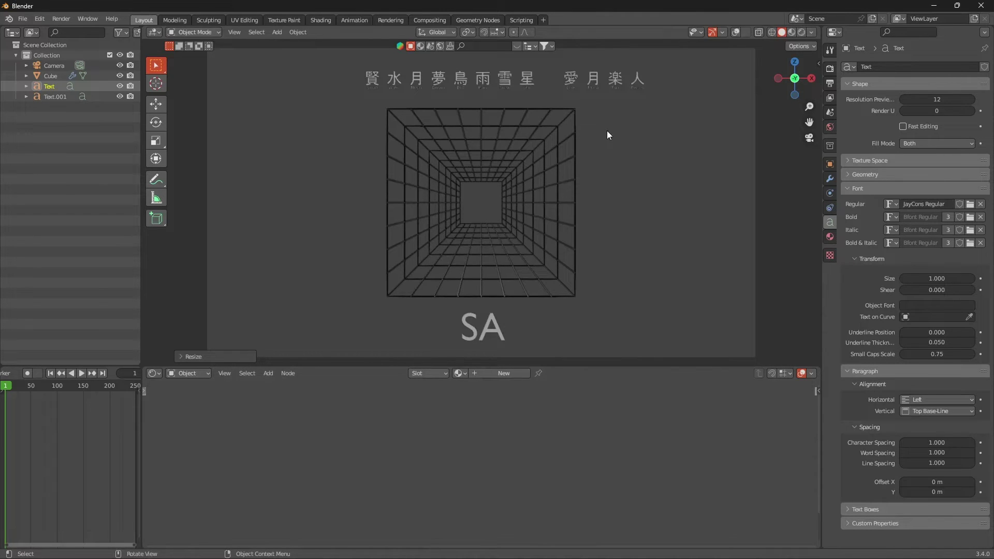
pyautogui.press('g')
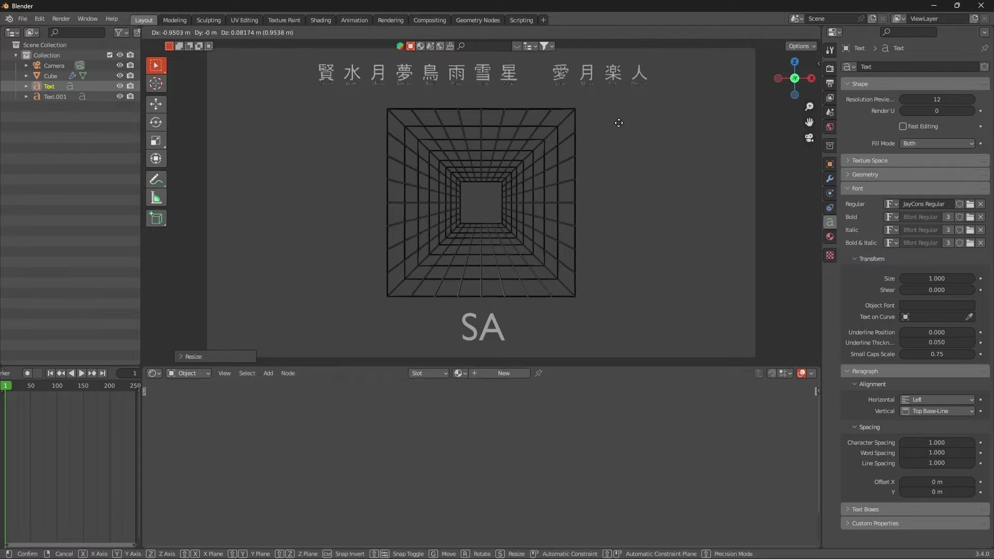
pyautogui.click(620, 124)
pyautogui.press('s')
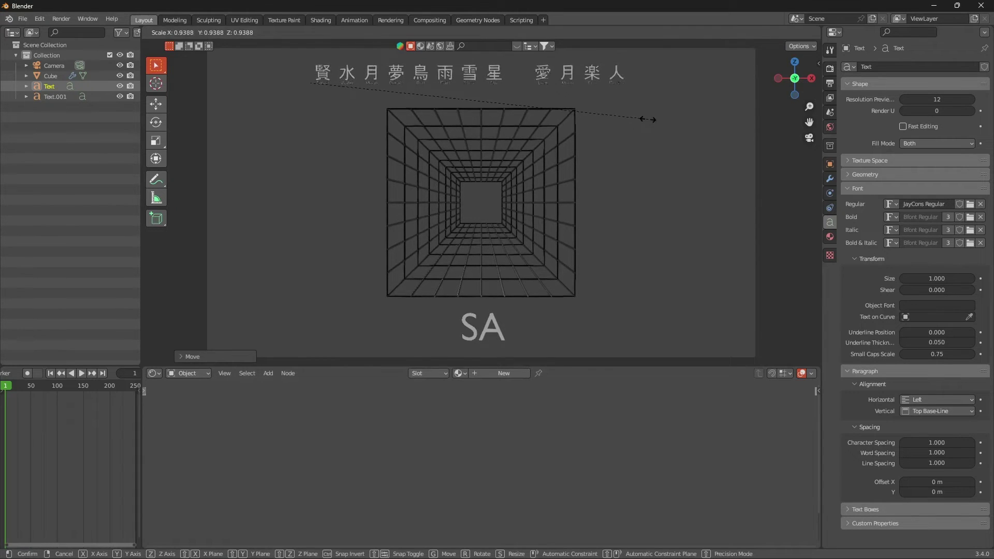
pyautogui.click(614, 122)
pyautogui.press('g')
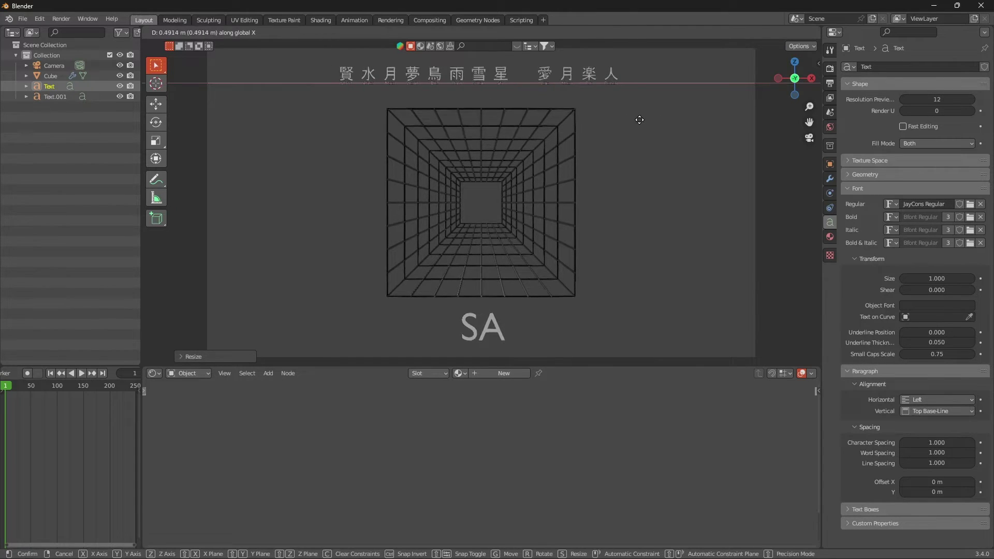
pyautogui.click(640, 120)
# - Fine-tune the upper kanji text's height above the tunnel along Z
pyautogui.scroll(-1, 687, 64)
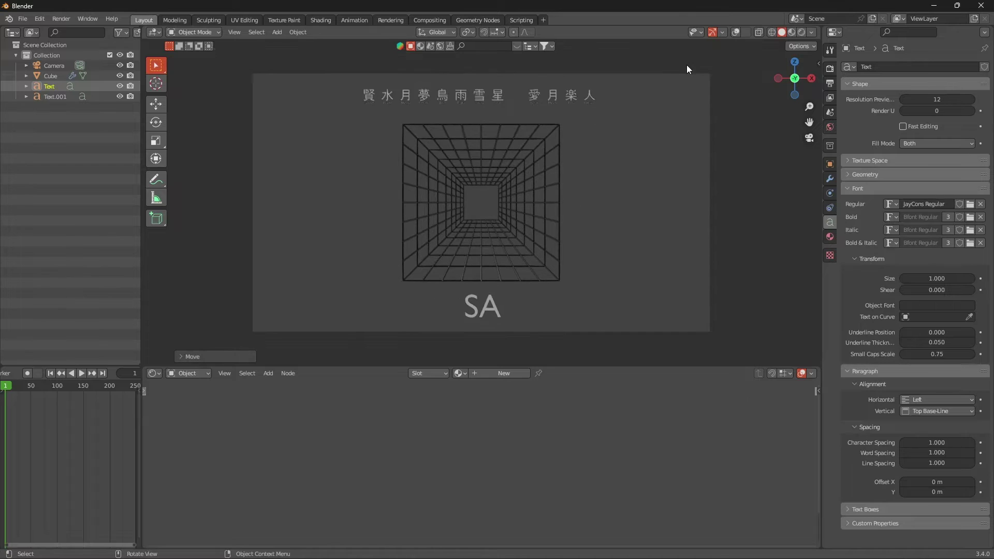
pyautogui.press('g')
pyautogui.press('z')
pyautogui.click(642, 75)
pyautogui.press('g')
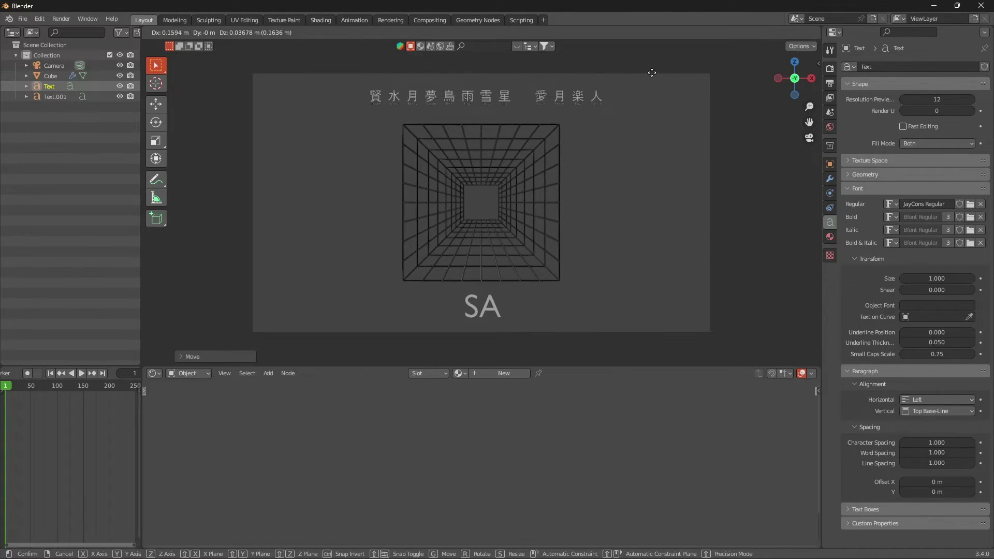
pyautogui.press('z')
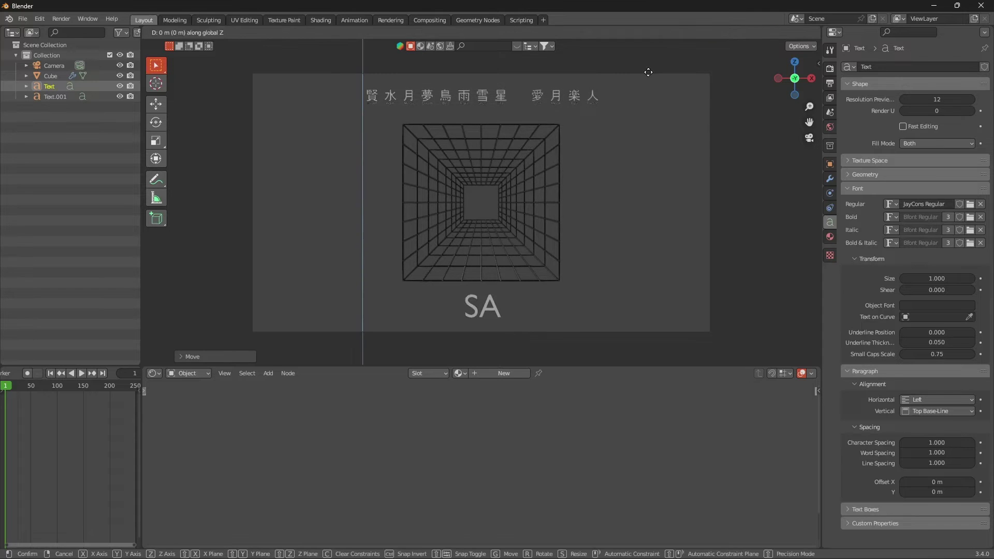
pyautogui.click(648, 72)
# - Scale the tunnel up until it nearly reaches the upper text and lower the "SA" text about 0.2 m along Z
pyautogui.click(580, 148)
pyautogui.press('s')
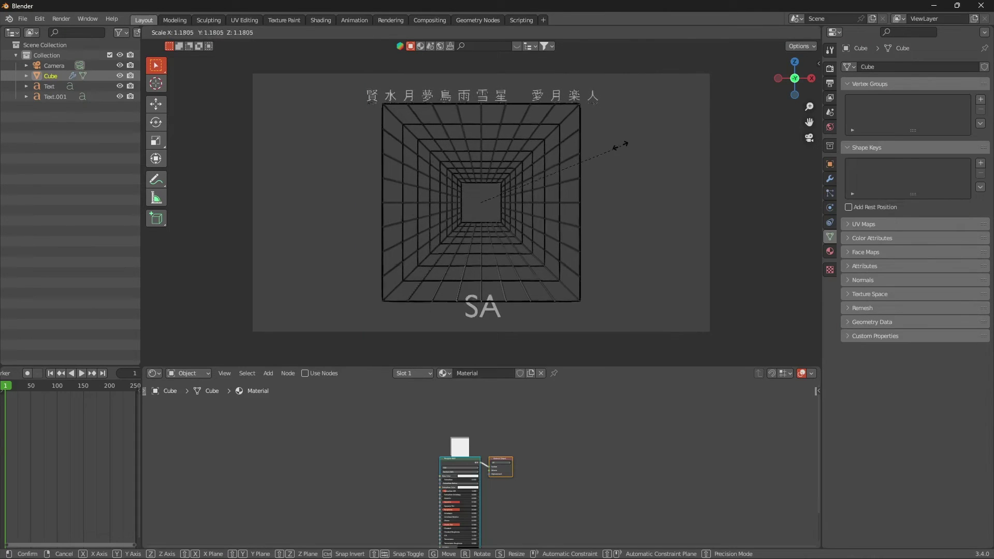
pyautogui.click(617, 146)
pyautogui.click(489, 293)
pyautogui.press('g')
pyautogui.press('z')
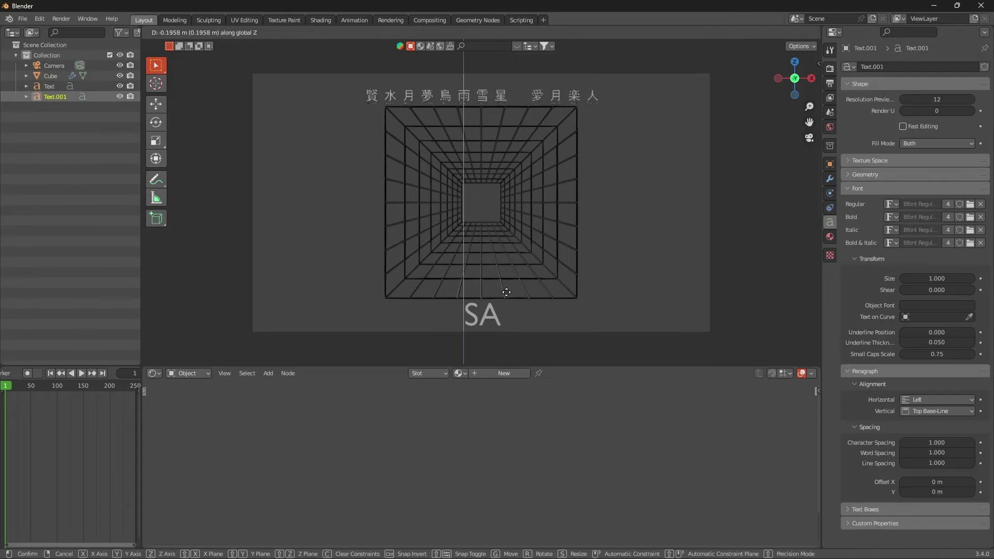
pyautogui.click(507, 293)
# - Set the regular font of the "SA" text to JayCons Regular from Downloads/jaycons and scale the text down under the tunnel
pyautogui.click(970, 217)
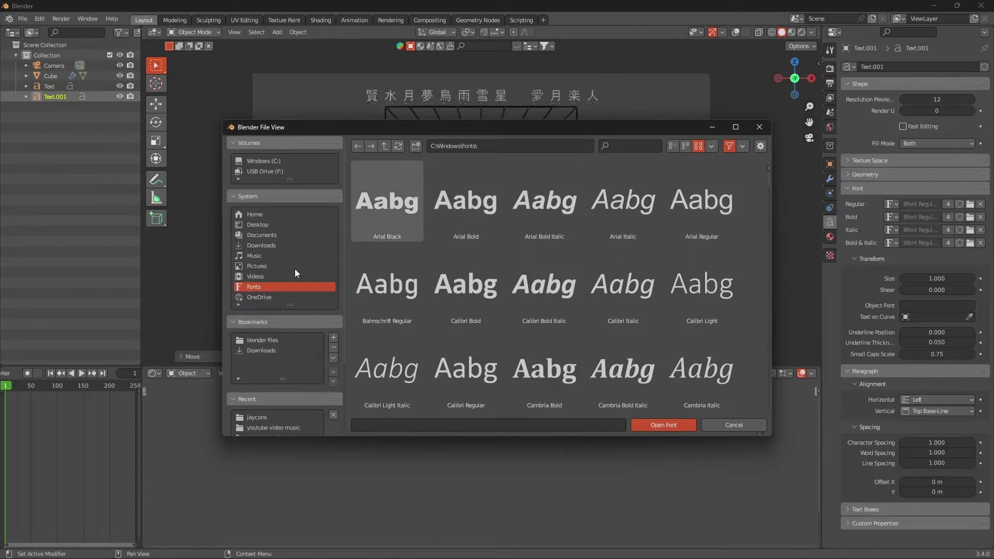
pyautogui.click(260, 245)
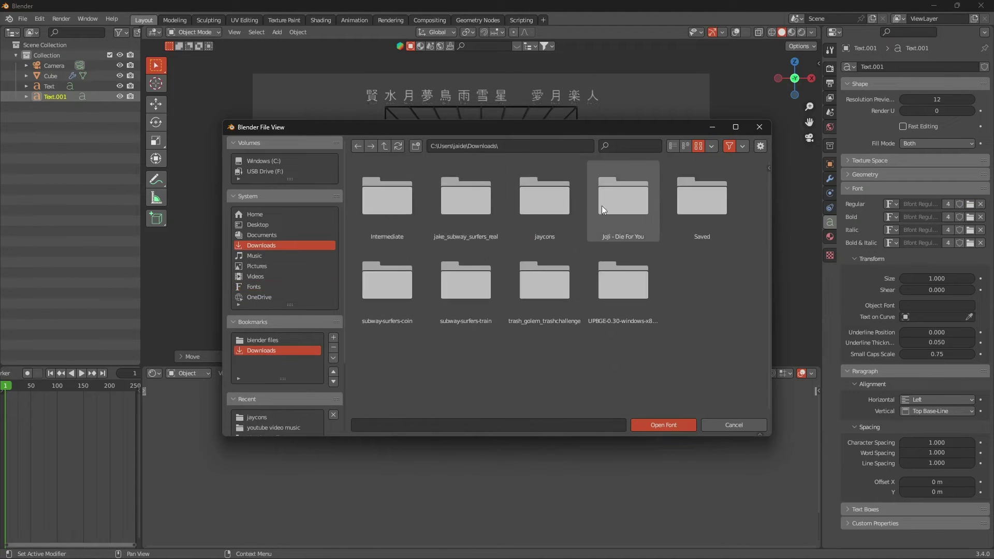
pyautogui.click(603, 205)
pyautogui.doubleClick(561, 202)
pyautogui.click(396, 209)
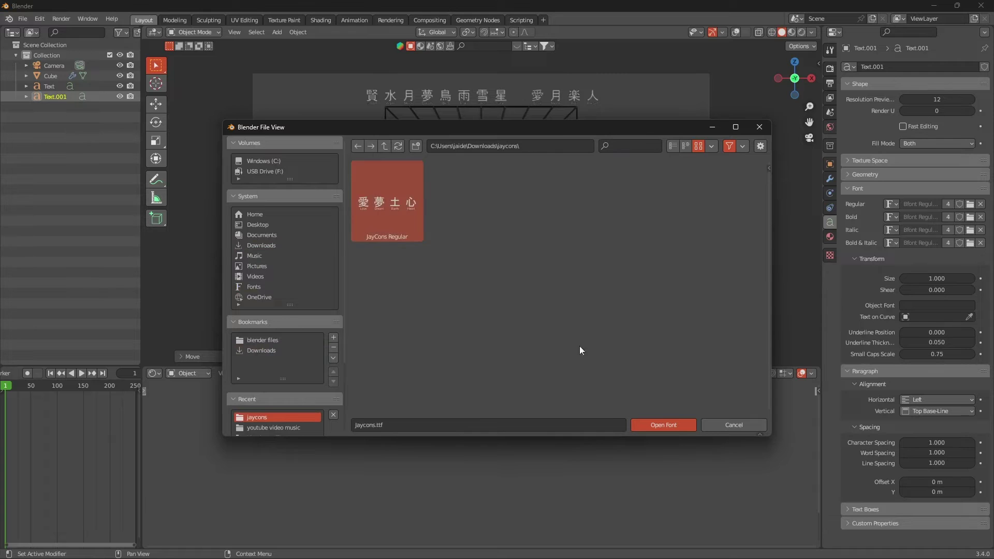
pyautogui.click(664, 425)
pyautogui.press('s')
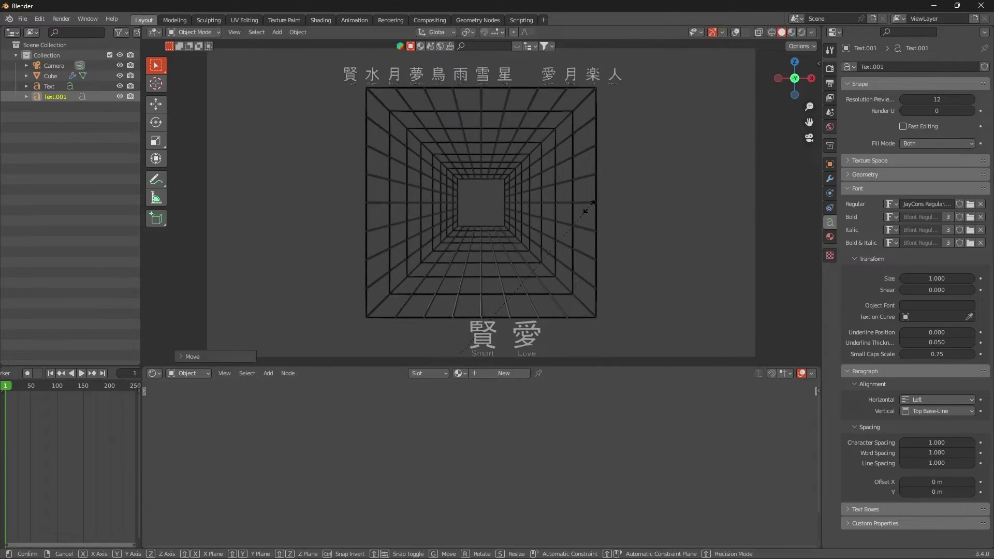
pyautogui.click(539, 222)
pyautogui.scroll(-1, 540, 222)
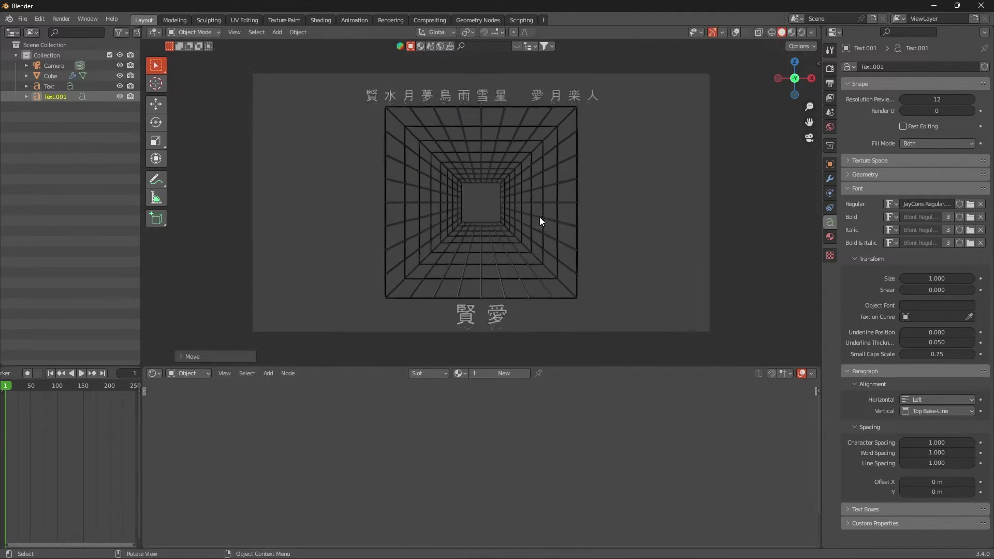
# - Scale the tunnel down to about 0.96 to leave space between the two texts
pyautogui.scroll(-1, 539, 222)
pyautogui.click(548, 194)
pyautogui.press('s')
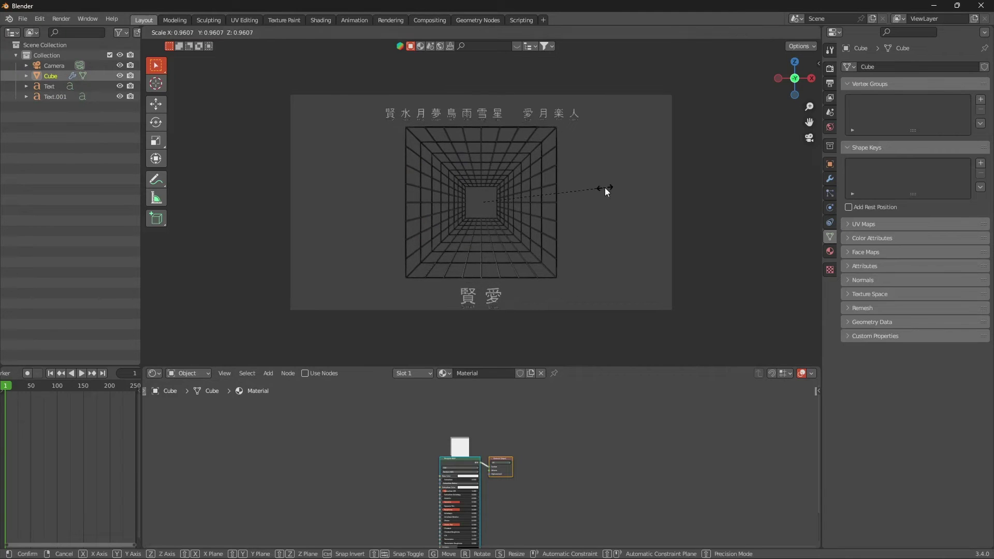
pyautogui.click(604, 188)
# - Scale the upper kanji text down slightly and recenter it above the tunnel
pyautogui.click(573, 116)
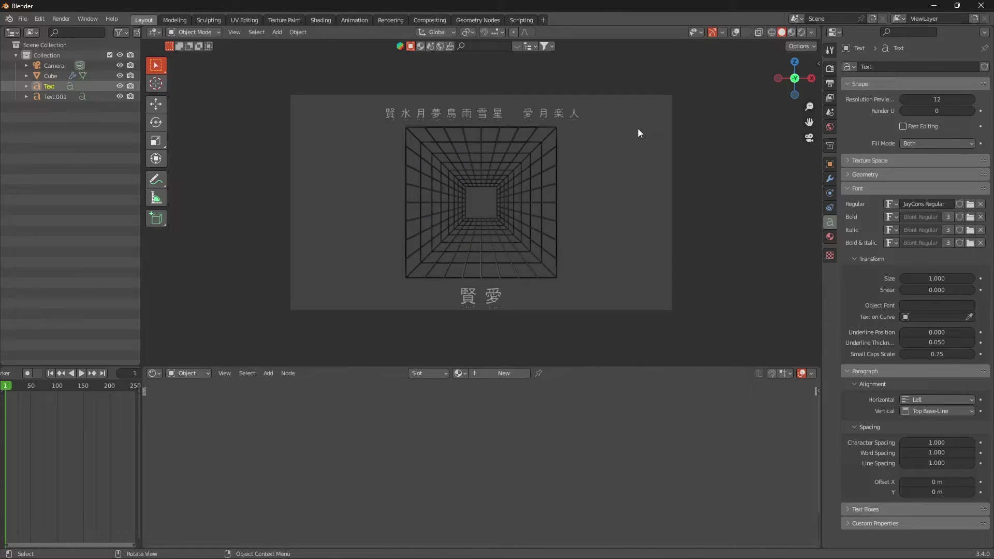
pyautogui.press('s')
pyautogui.click(625, 128)
pyautogui.press('g')
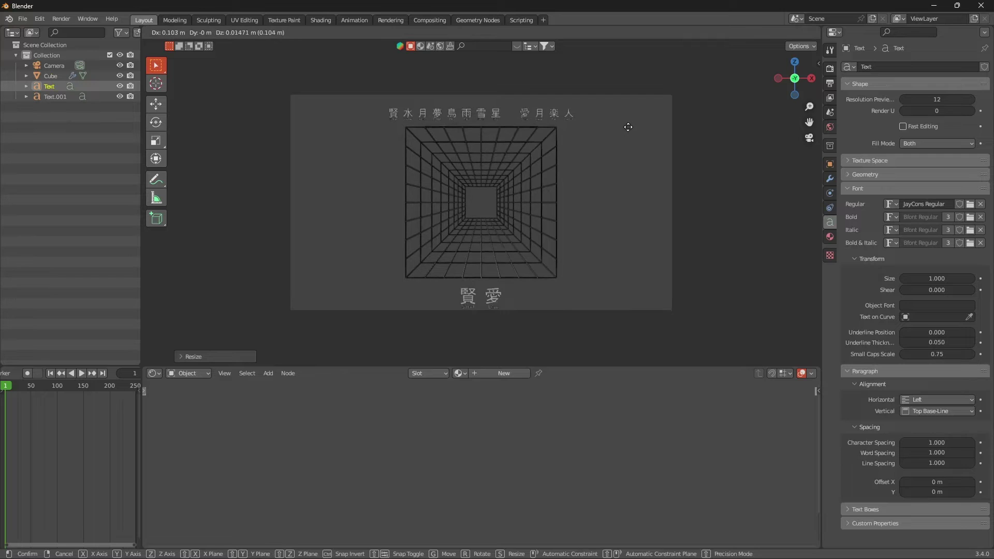
pyautogui.click(627, 126)
# - Shrink the tunnel slightly to widen the gaps to the upper and lower texts
pyautogui.click(542, 195)
pyautogui.press('g')
pyautogui.press('z')
pyautogui.click(586, 206)
pyautogui.press('s')
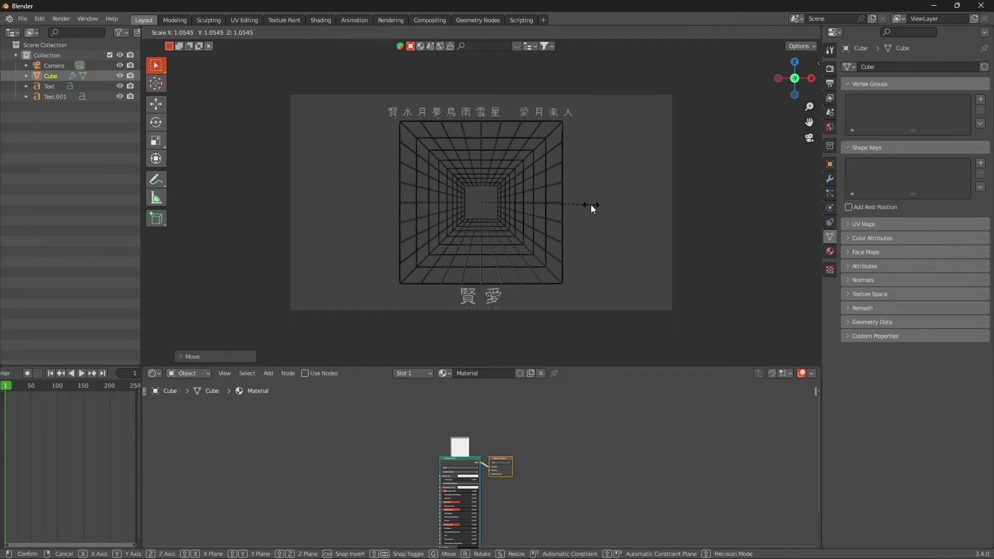
pyautogui.click(581, 204)
# - Scale the lower two-character text down to fit under the tunnel and reposition it centered below the bottom edge
pyautogui.click(487, 294)
pyautogui.press('s')
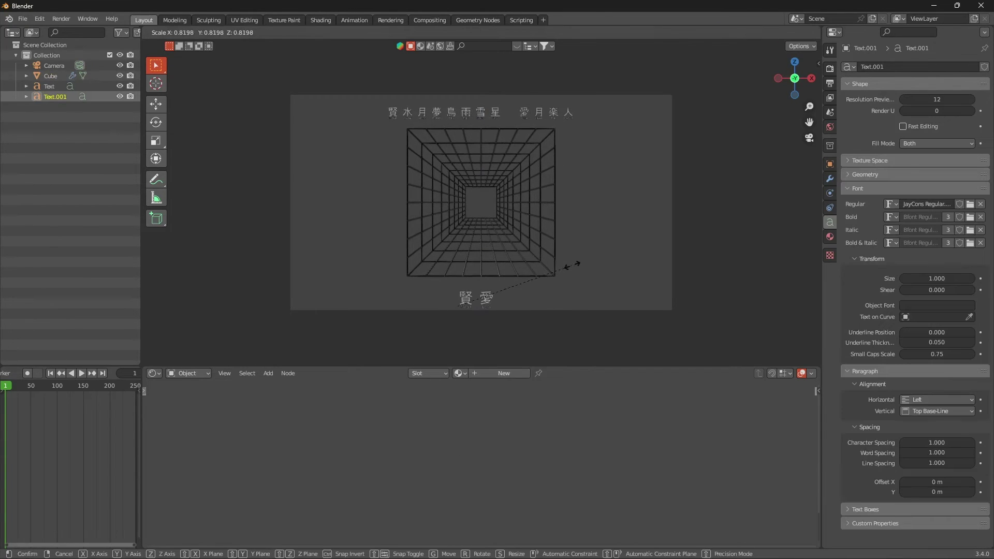
pyautogui.click(572, 266)
pyautogui.press('g')
pyautogui.click(577, 262)
pyautogui.press('s')
pyautogui.click(571, 264)
pyautogui.press('g')
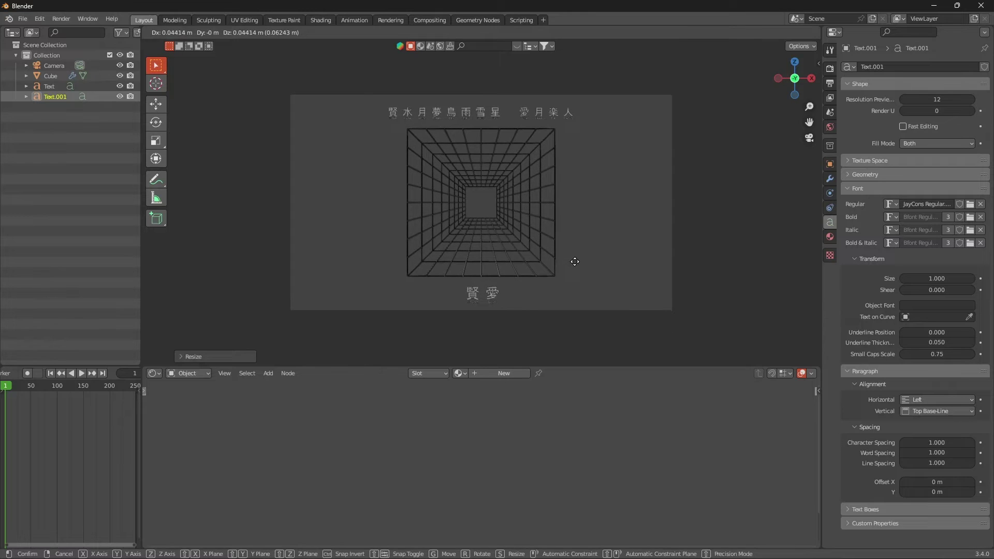
pyautogui.click(575, 262)
pyautogui.press('s')
pyautogui.click(582, 264)
pyautogui.press('g')
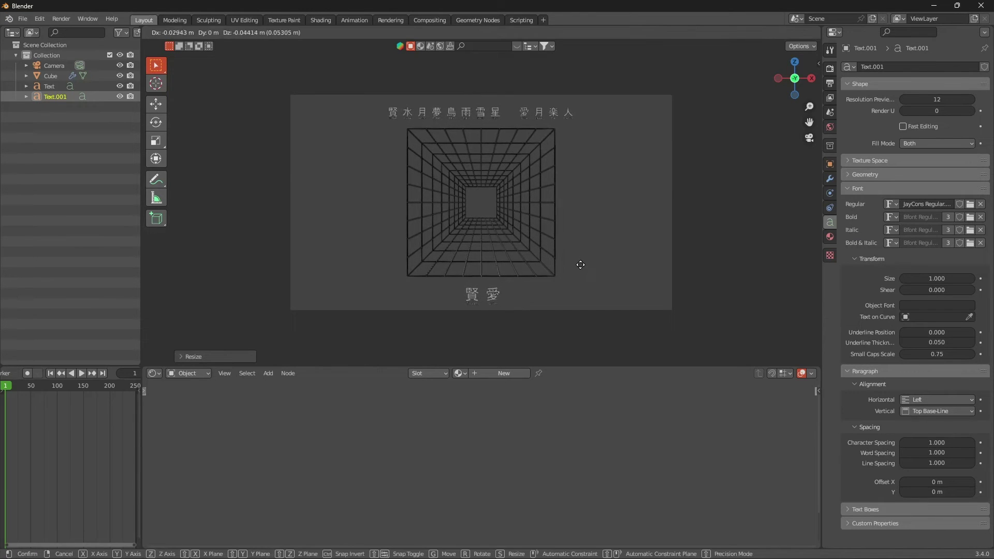
pyautogui.click(581, 265)
# - Check the object transform properties of the tunnel and the camera
pyautogui.click(548, 255)
pyautogui.click(830, 164)
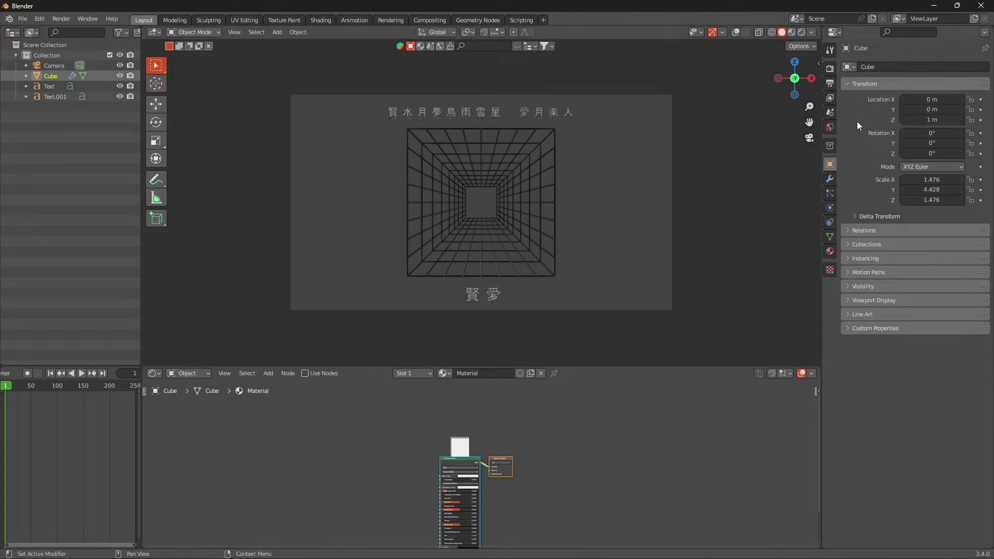
pyautogui.click(632, 159)
pyautogui.click(61, 65)
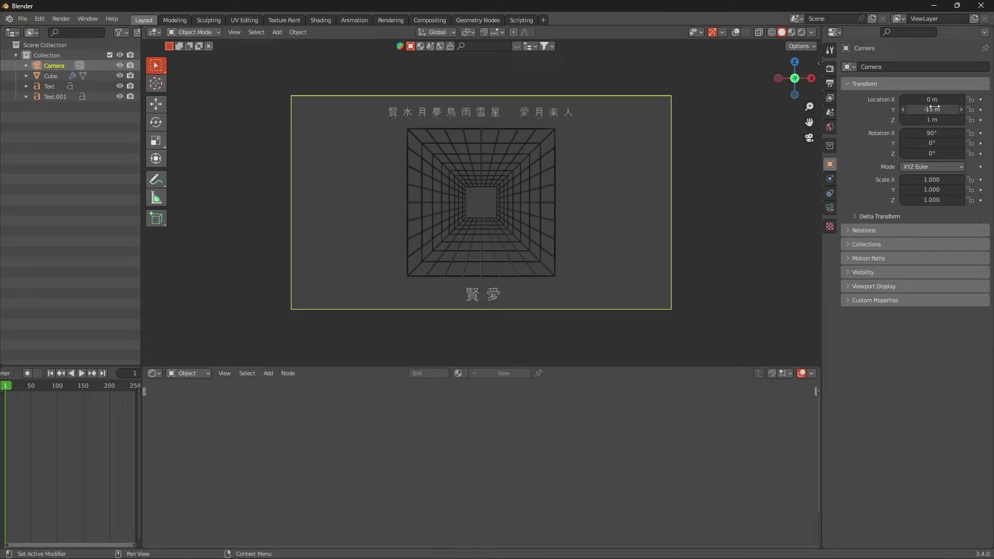
# - Move both kanji texts along the Y axis toward the camera to about -4.87 m and return to the camera view
pyautogui.moveTo(626, 149); pyautogui.dragTo(714, 111, button='middle')
pyautogui.click(444, 194)
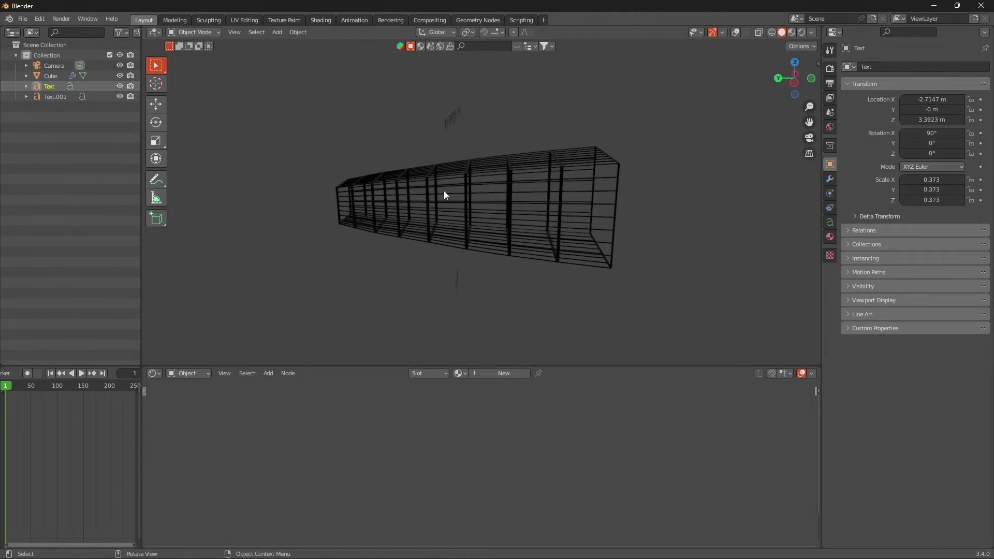
pyautogui.keyDown('shift'); pyautogui.click(458, 273); pyautogui.keyUp('shift')
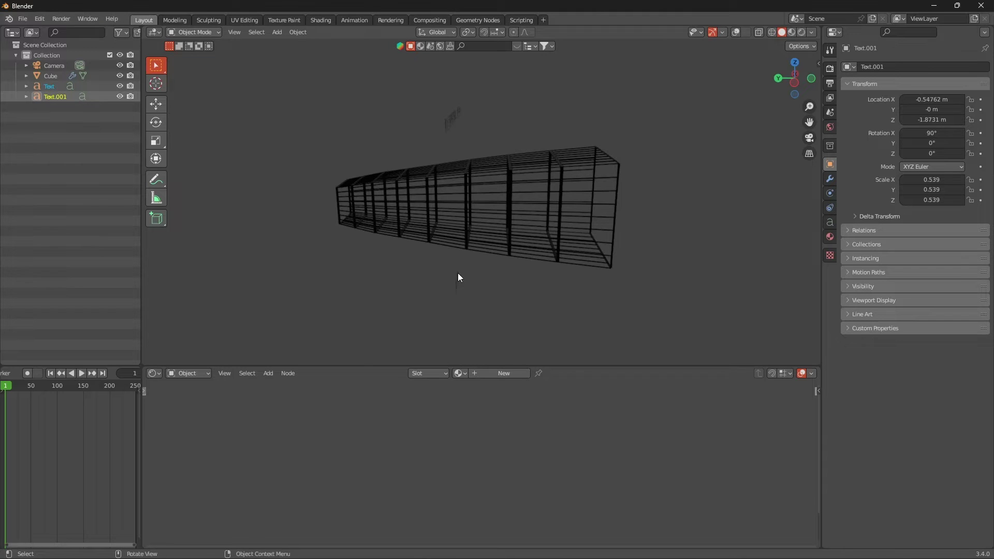
pyautogui.press('g')
pyautogui.press('y')
pyautogui.click(650, 215)
pyautogui.moveTo(650, 215); pyautogui.dragTo(627, 203, button='middle')
pyautogui.click(809, 138)
pyautogui.scroll(-1, 743, 141)
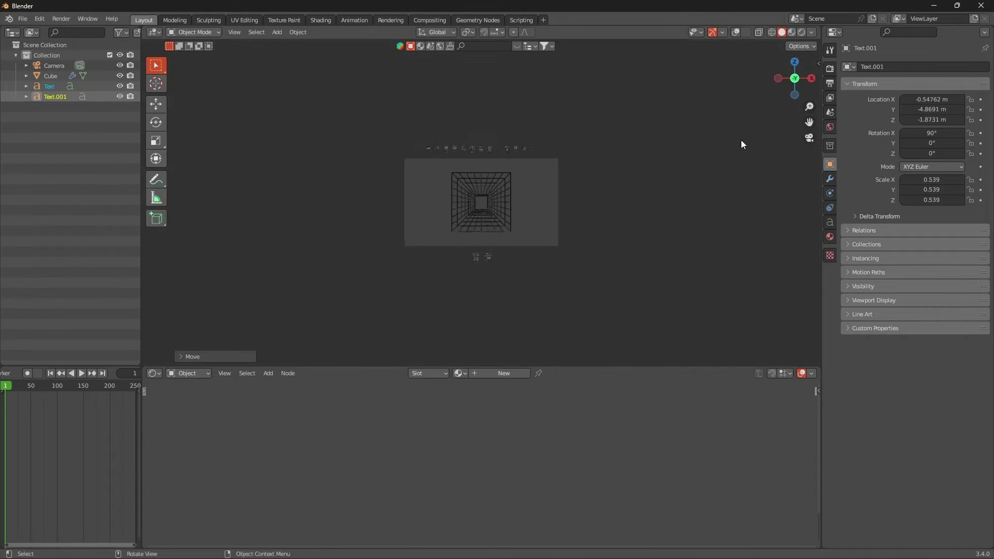
pyautogui.press('Home')
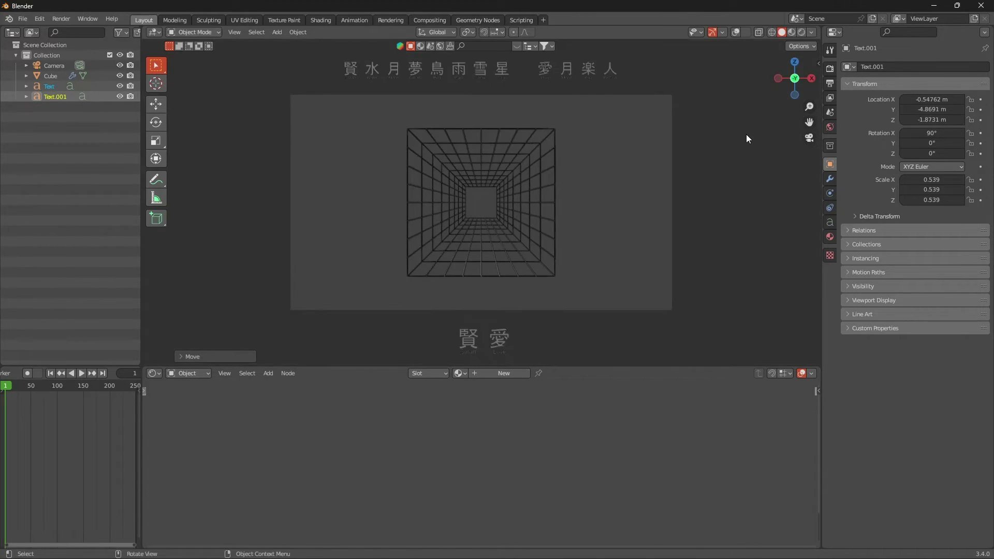
# - Scale both kanji texts down together, the lower one to about 0.362, and reposition them above and below the tunnel
pyautogui.press('s')
pyautogui.click(631, 164)
pyautogui.press('g')
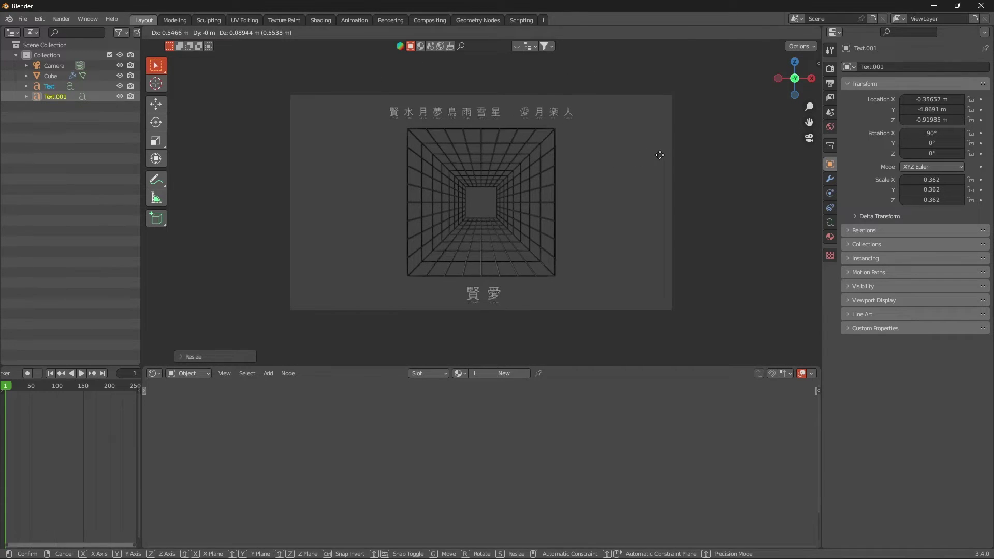
pyautogui.click(660, 156)
# - Shift the lower two-character text along the X axis to about -0.41 m so it sits centered beneath the tunnel
pyautogui.press('g')
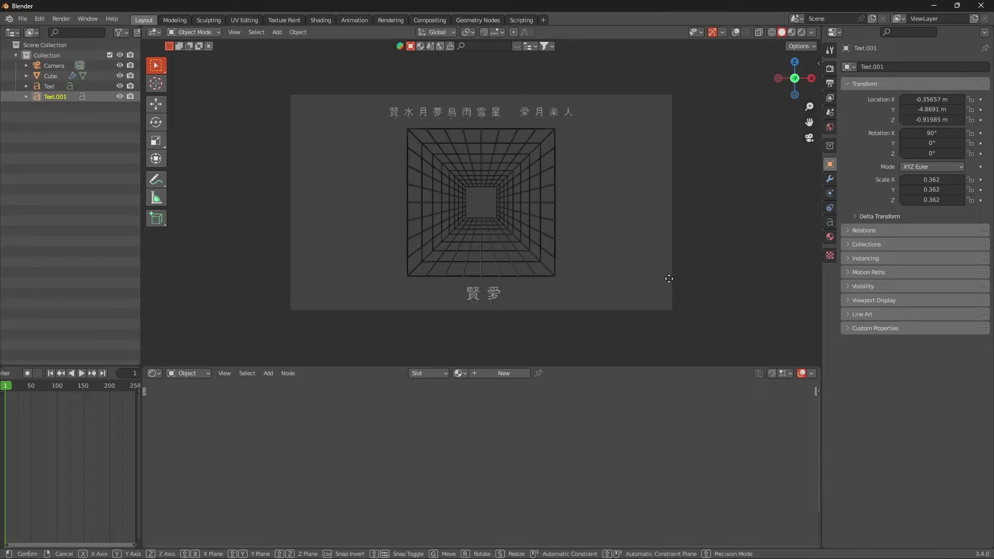
pyautogui.press('x')
pyautogui.click(668, 281)
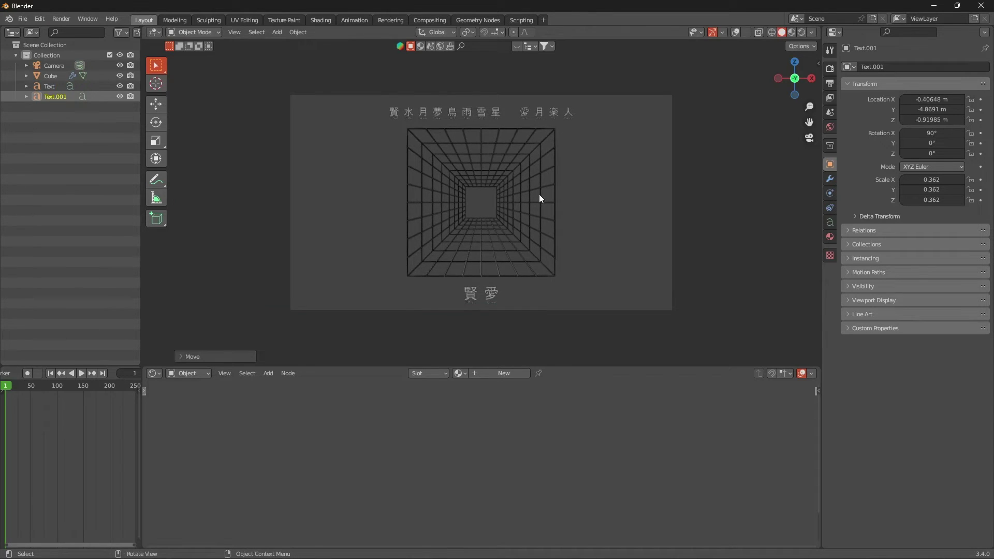
pyautogui.scroll(3, 539, 194)
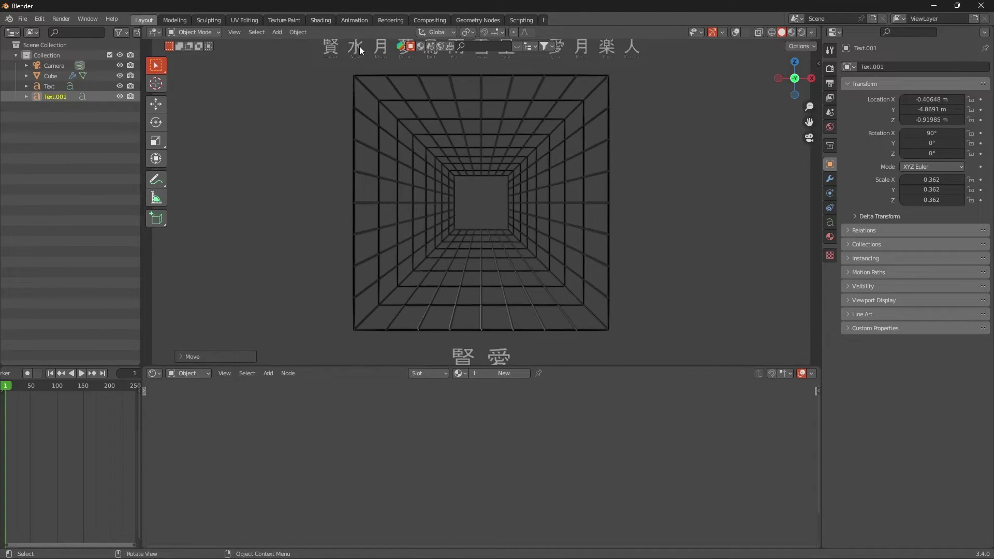
pyautogui.scroll(-2, 466, 72)
pyautogui.click(576, 97)
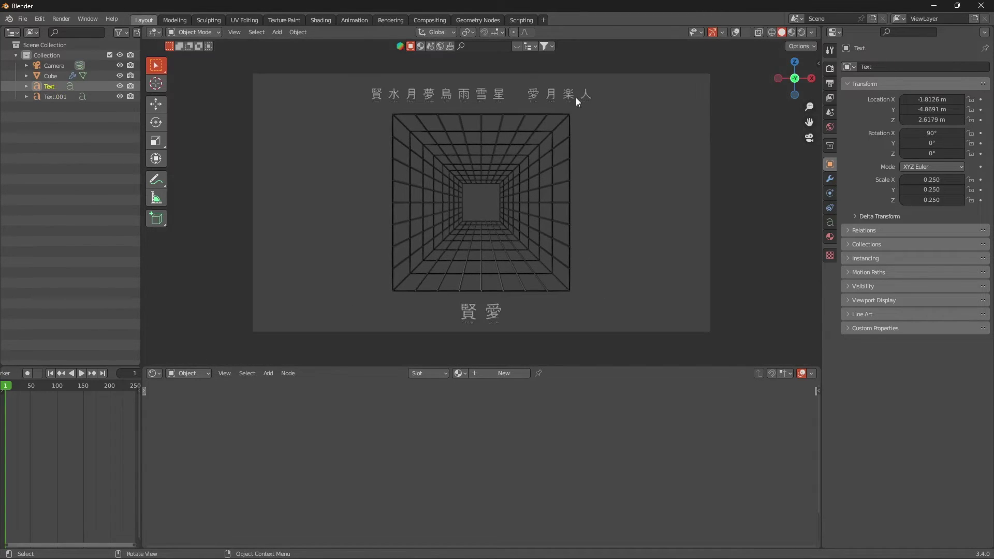
pyautogui.scroll(4, 601, 114)
pyautogui.scroll(-4, 594, 114)
# - Save the project as "go .blend" in the current blender files folder
pyautogui.hotkey('ctrl', 's')
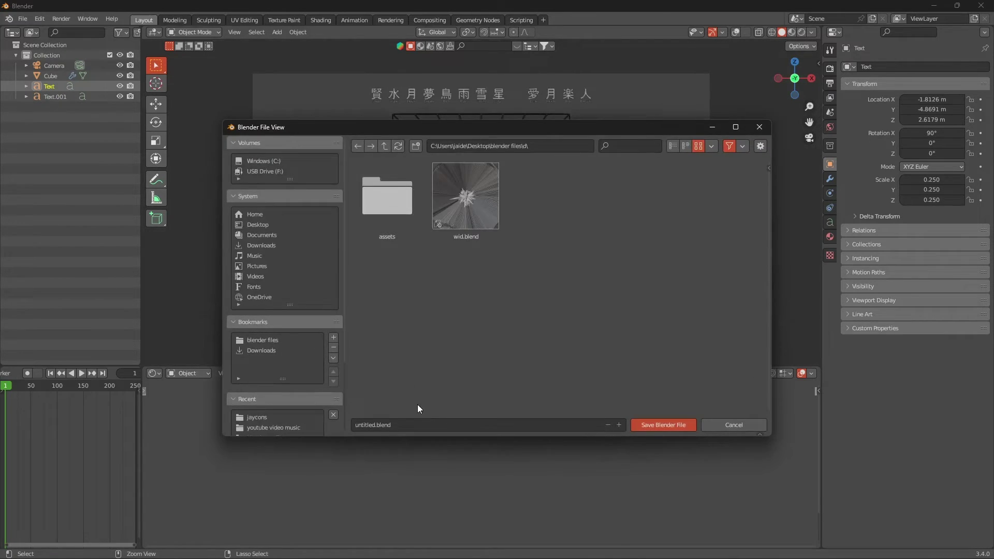
pyautogui.click(417, 424)
pyautogui.hotkey('ctrl', 'a')
pyautogui.write('go')
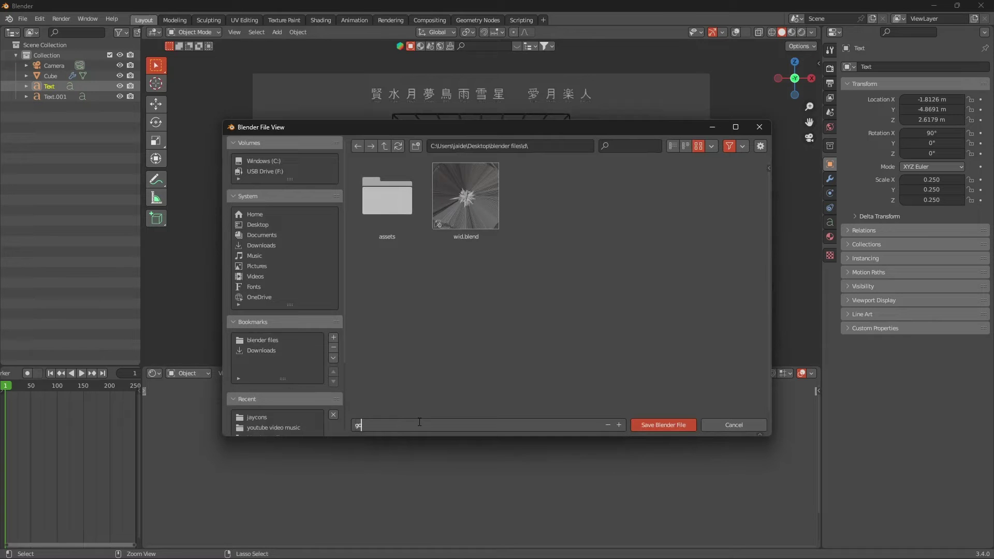
pyautogui.click(648, 422)
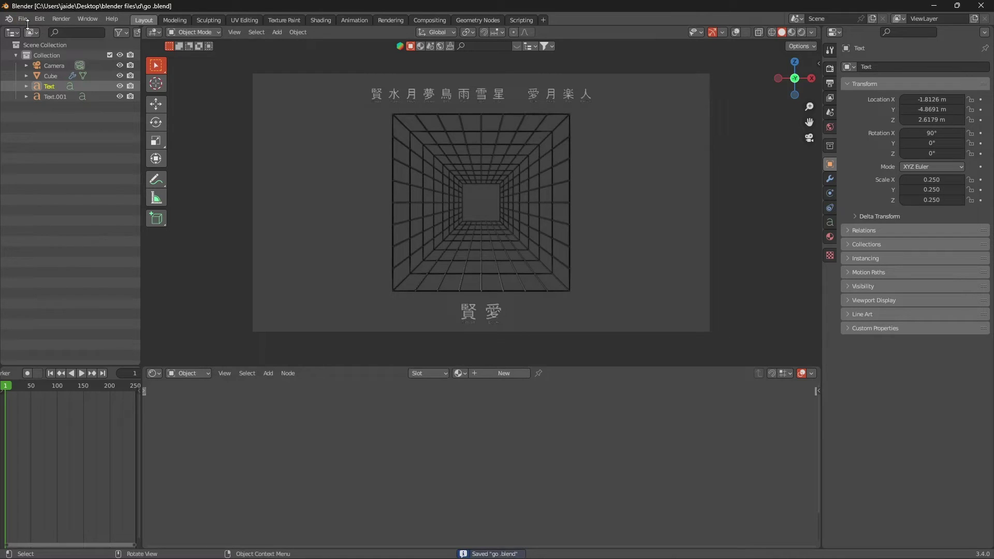
# - Purge the unused data-blocks and switch the viewport to rendered shading
pyautogui.click(24, 18)
pyautogui.click(801, 32)
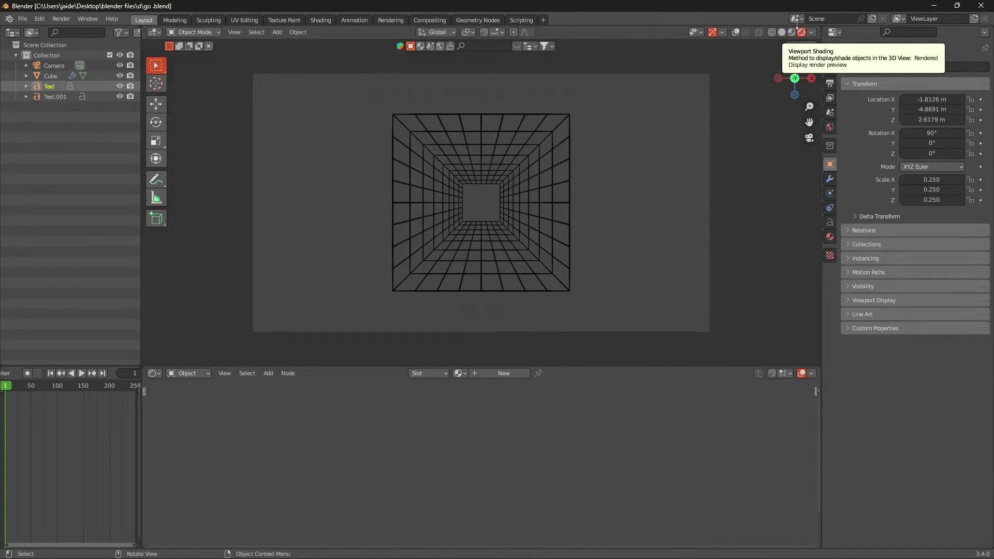
pyautogui.scroll(1, 492, 120)
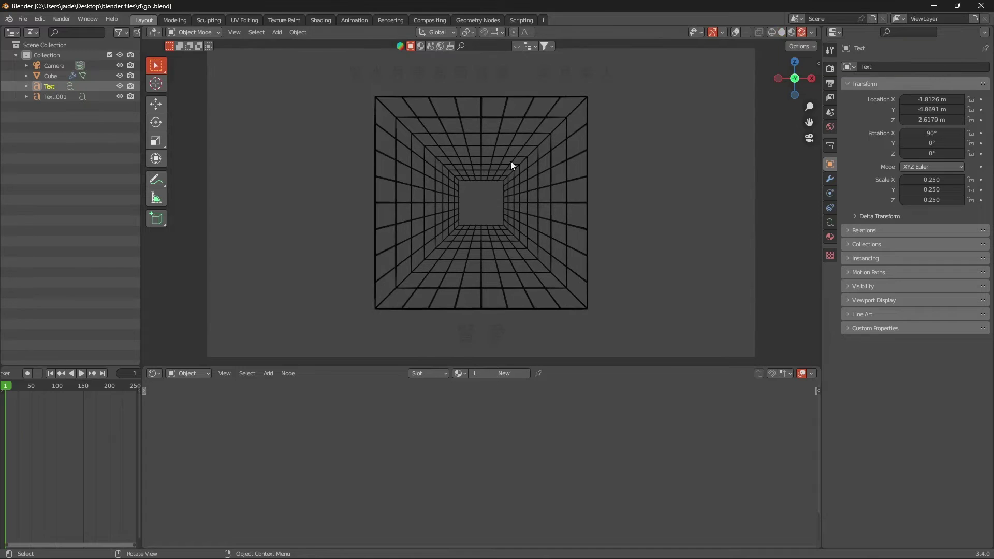
# - Set the world background color to white
pyautogui.click(828, 71)
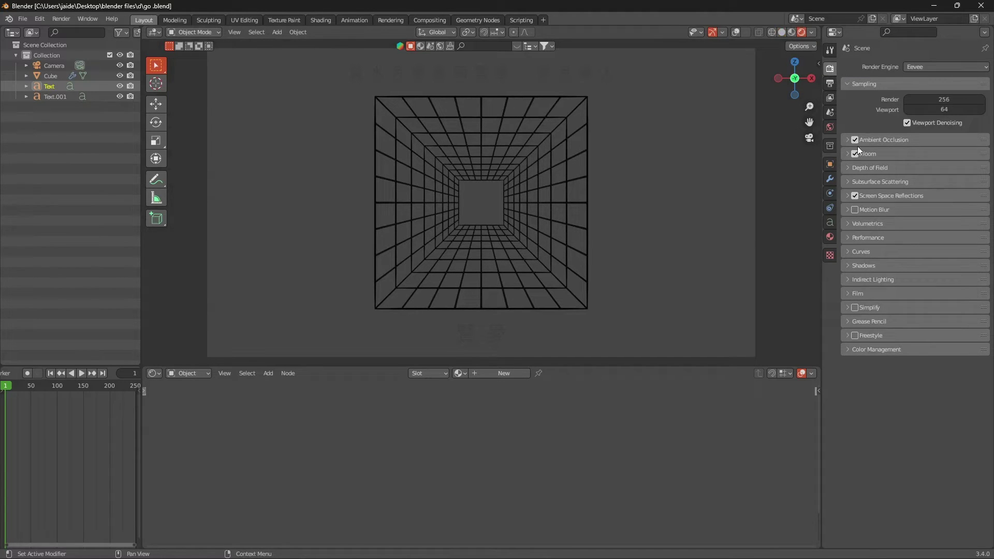
pyautogui.scroll(-3, 561, 183)
pyautogui.scroll(3, 561, 184)
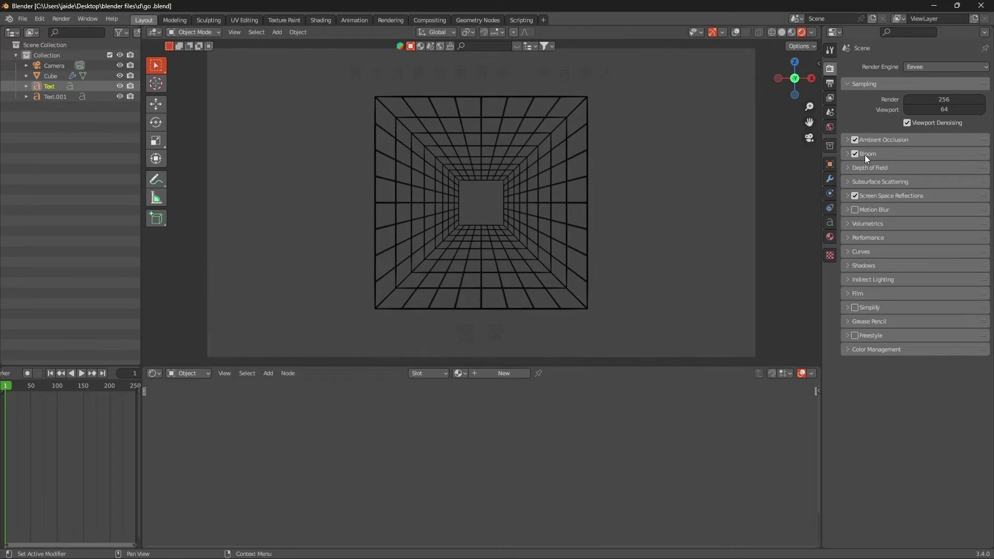
pyautogui.click(829, 126)
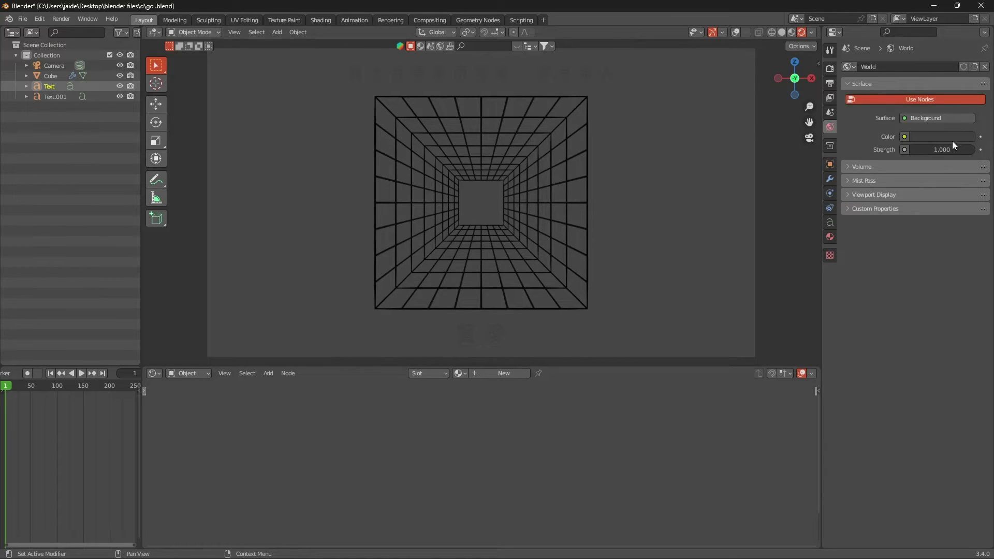
pyautogui.click(952, 137)
pyautogui.click(967, 137)
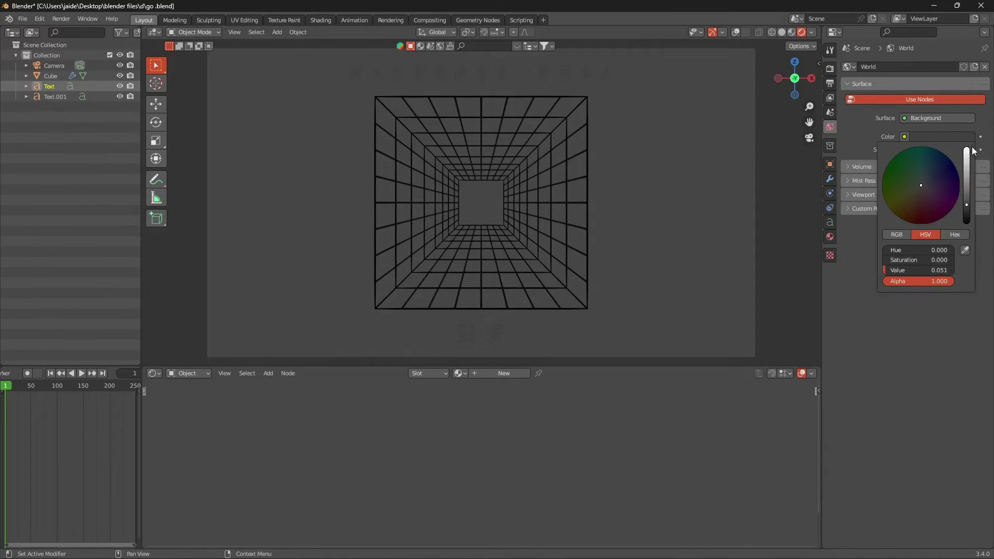
pyautogui.click(970, 155)
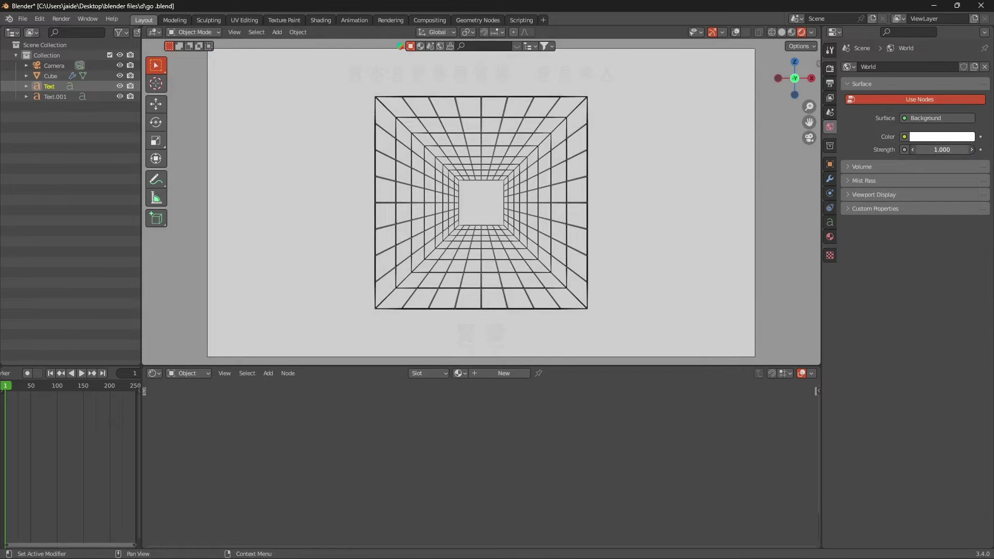
# - Set the world background strength to 75 and check the tunnel up close against it
pyautogui.moveTo(928, 150); pyautogui.dragTo(983, 150)
pyautogui.click(928, 150)
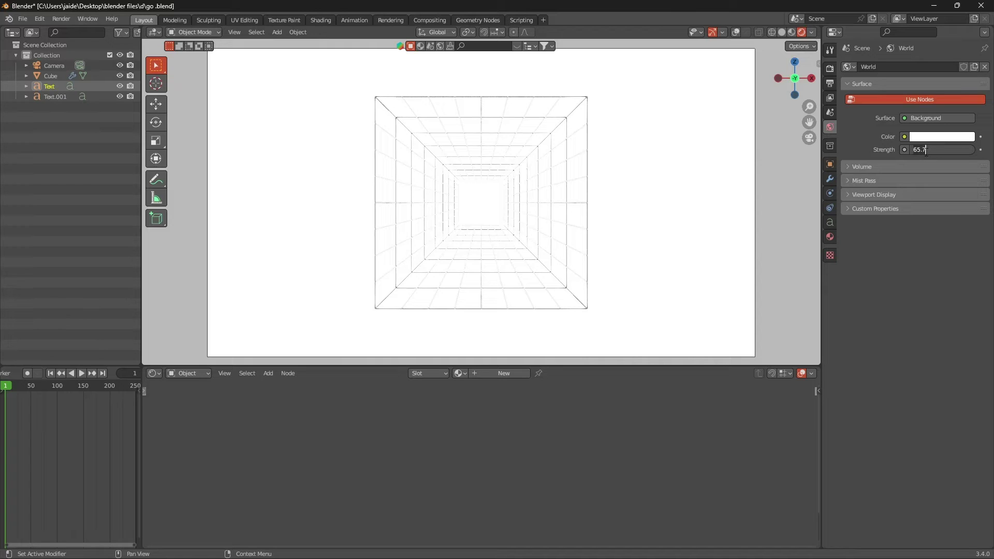
pyautogui.press('Return')
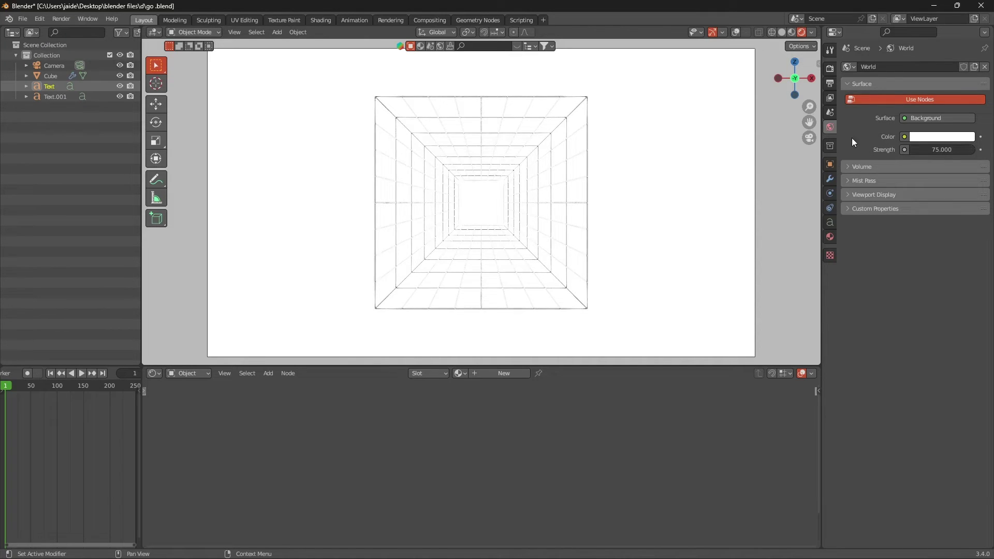
pyautogui.click(545, 144)
pyautogui.scroll(4, 544, 145)
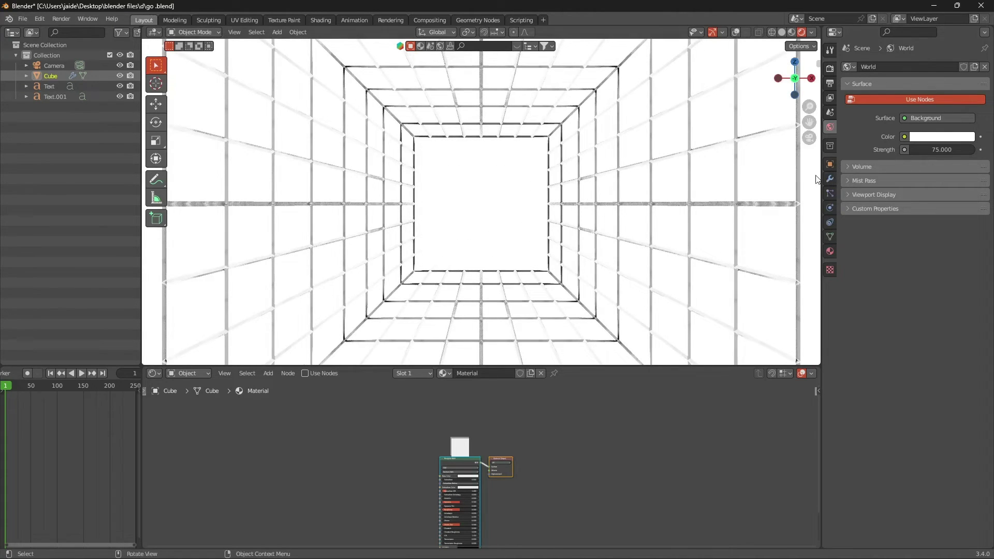
pyautogui.scroll(-3, 689, 171)
pyautogui.scroll(-2, 698, 173)
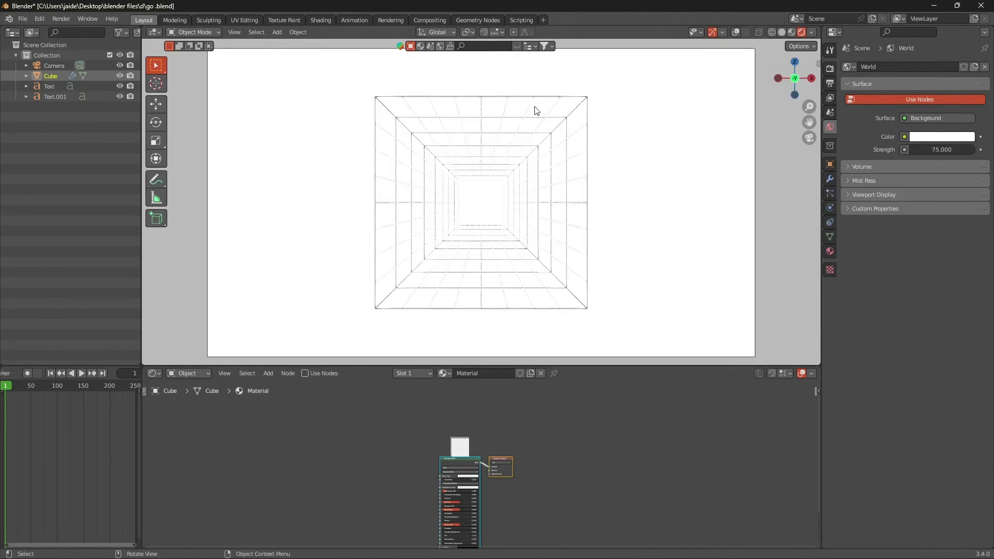
# - Add a new material to the upper kanji text, enlarge the 3D view, and set the material's base color to black
pyautogui.click(560, 72)
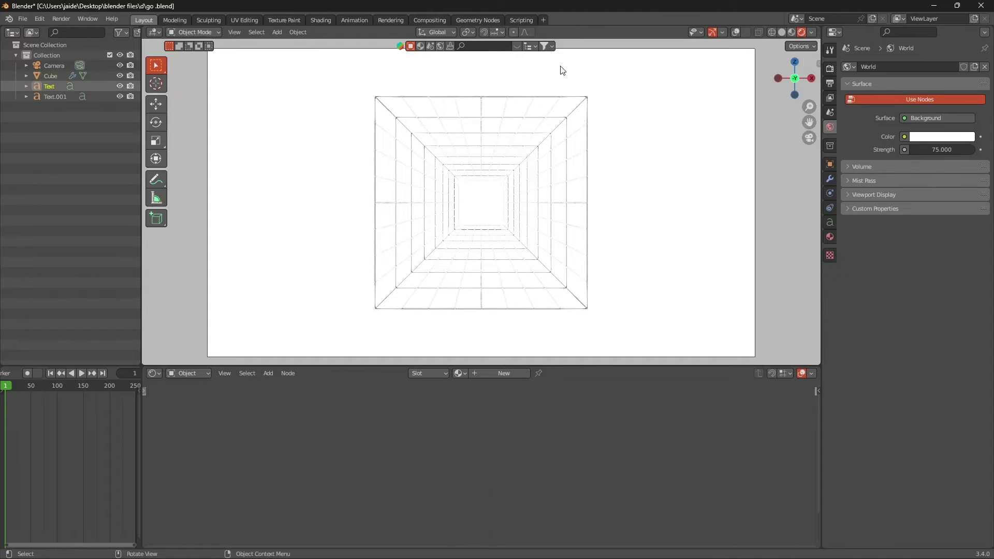
pyautogui.click(829, 237)
pyautogui.click(912, 110)
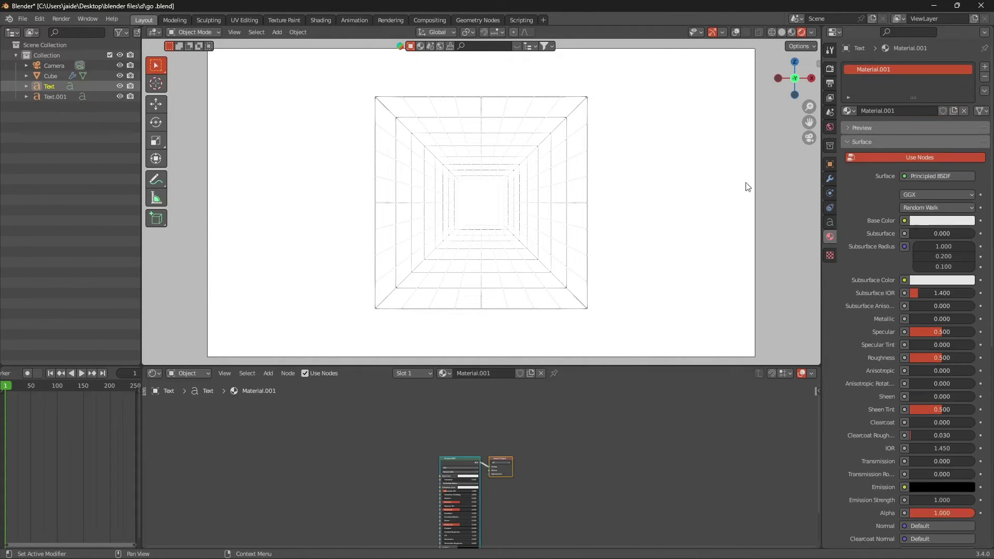
pyautogui.moveTo(565, 365); pyautogui.dragTo(565, 439)
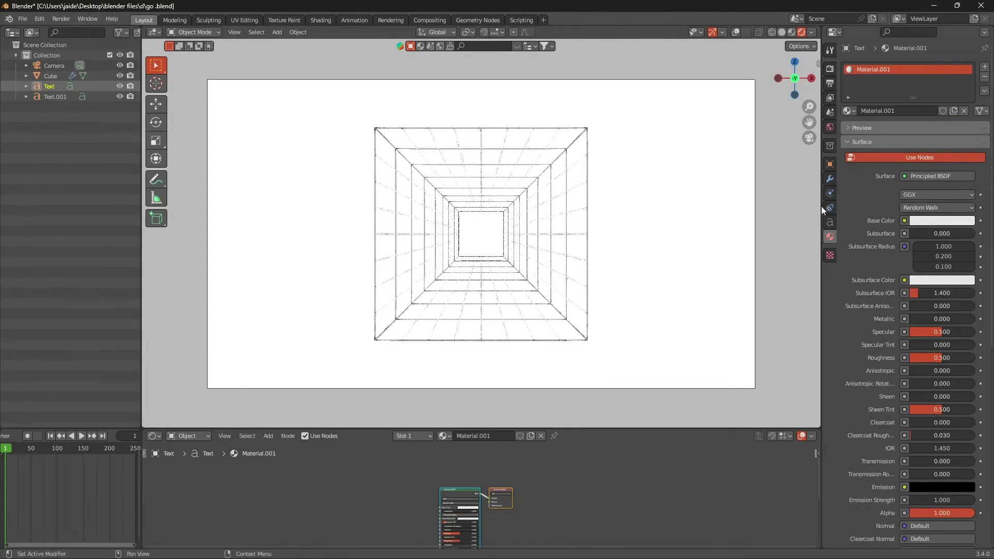
pyautogui.scroll(2, 731, 222)
pyautogui.scroll(-1, 731, 221)
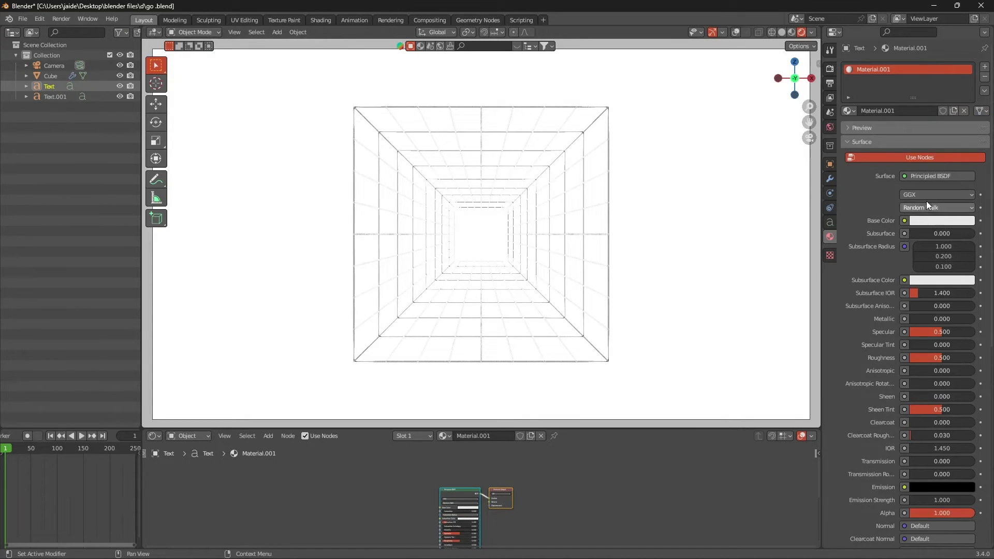
pyautogui.click(932, 220)
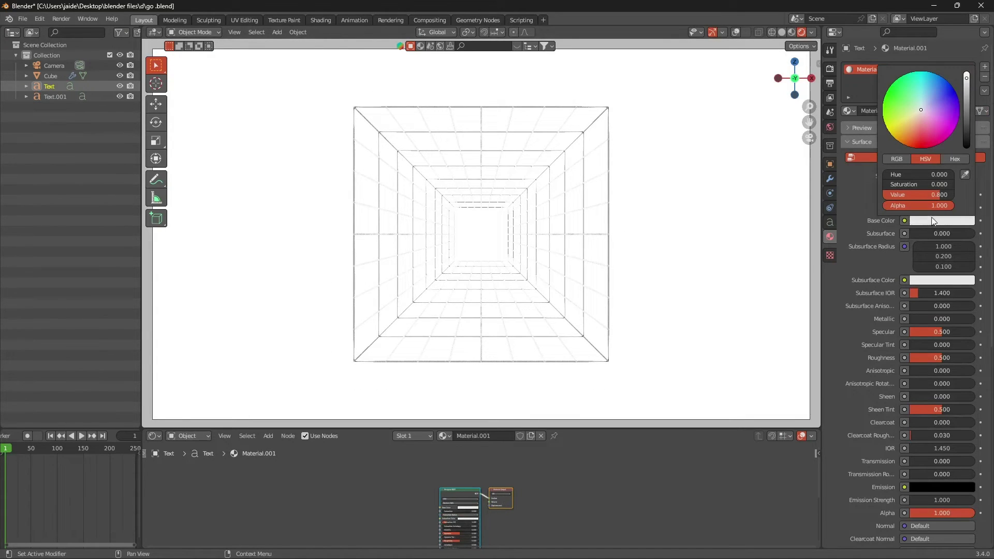
pyautogui.moveTo(970, 105); pyautogui.dragTo(967, 150)
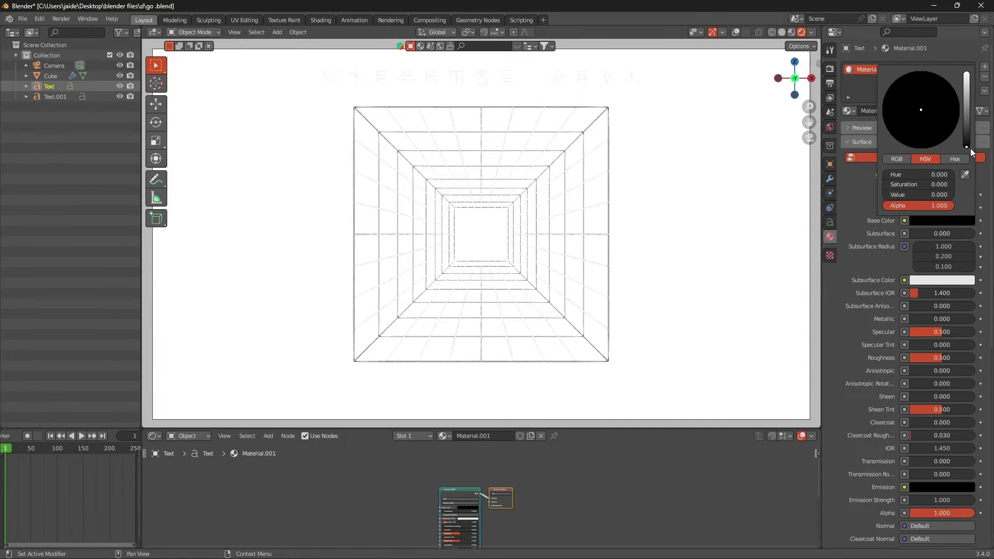
# - Disable nodes on the upper text's material and give it a black base color, metallic 1.000 and roughness 0.000
pyautogui.click(890, 154)
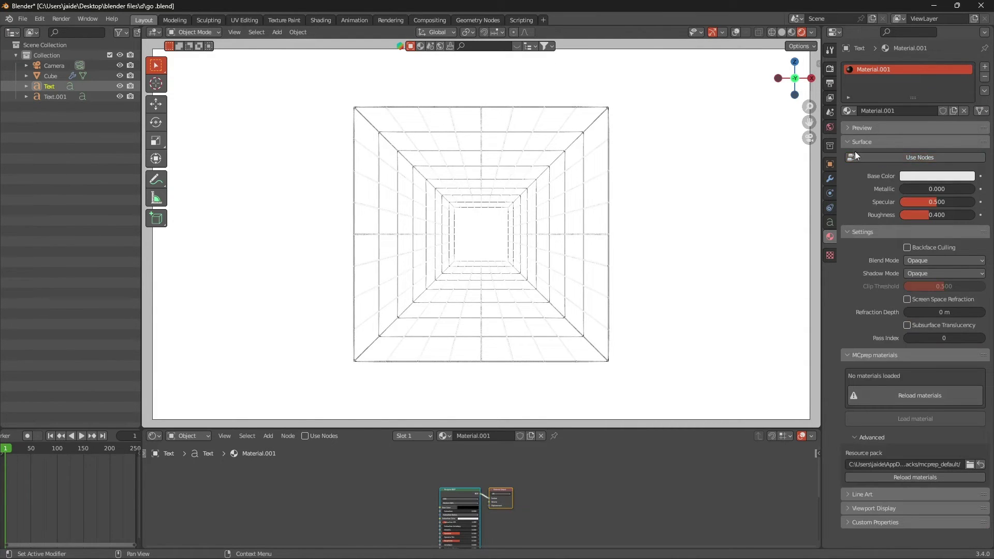
pyautogui.click(934, 176)
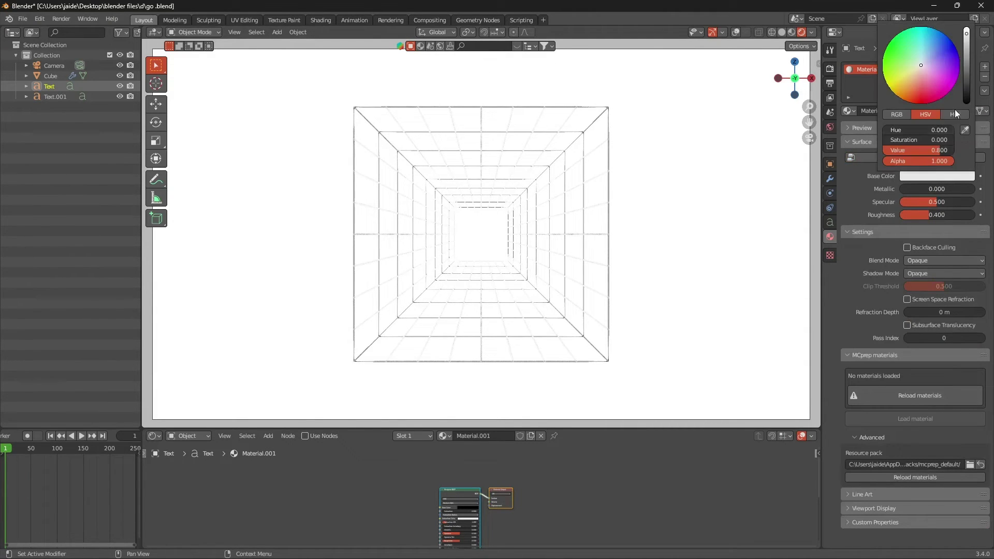
pyautogui.moveTo(968, 84); pyautogui.dragTo(966, 103)
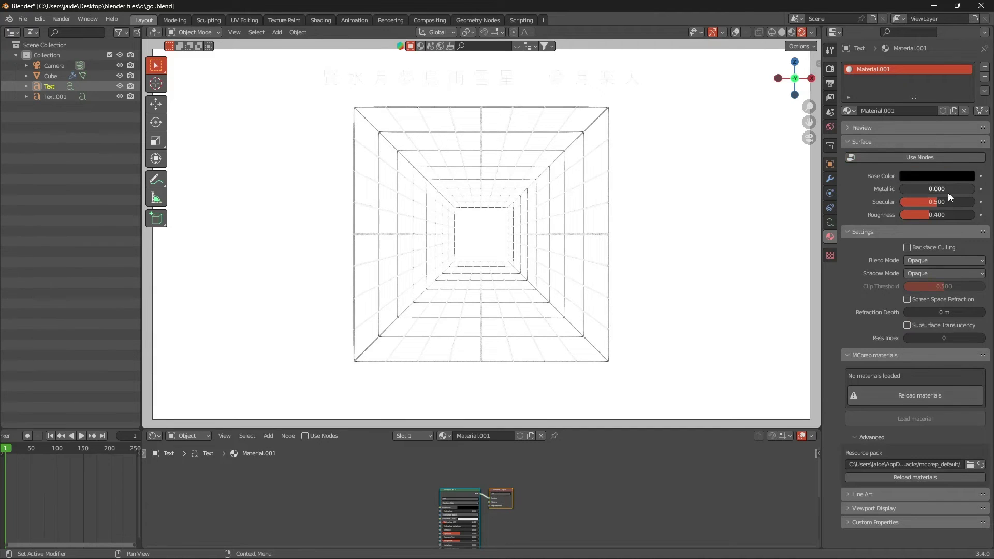
pyautogui.moveTo(903, 189); pyautogui.dragTo(899, 215)
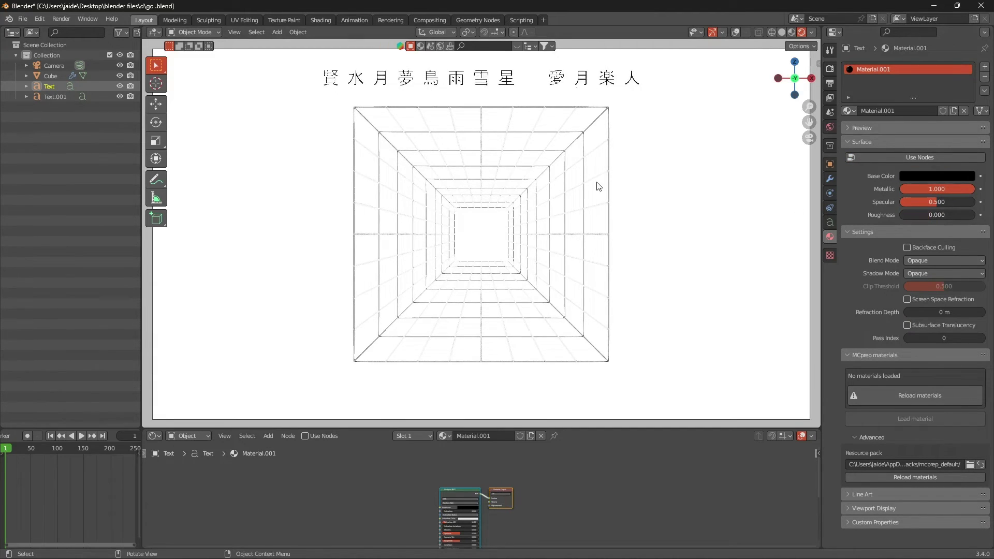
# - Set the tunnel material's specular and roughness to 0.000, and the upper text material's specular to 0.000
pyautogui.click(803, 211)
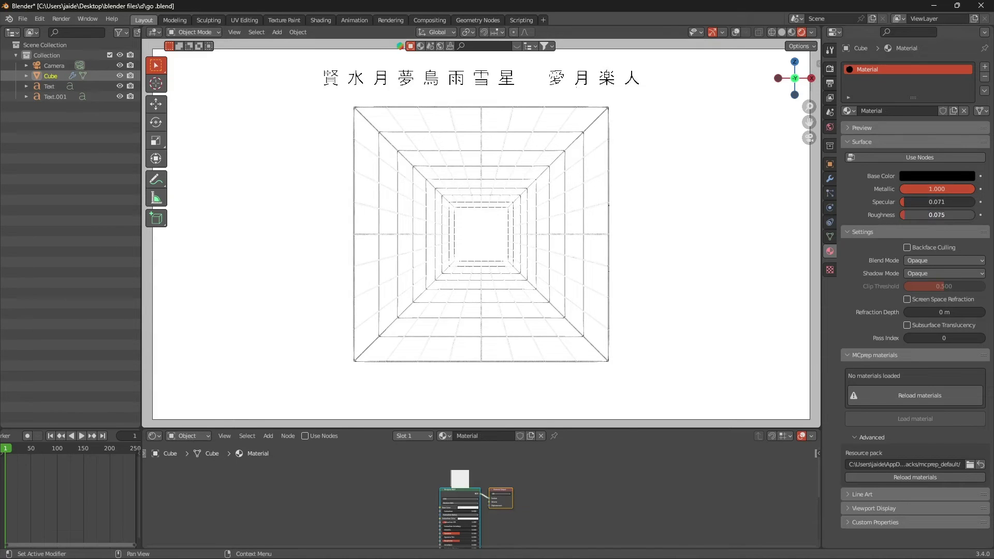
pyautogui.moveTo(937, 214); pyautogui.dragTo(900, 201)
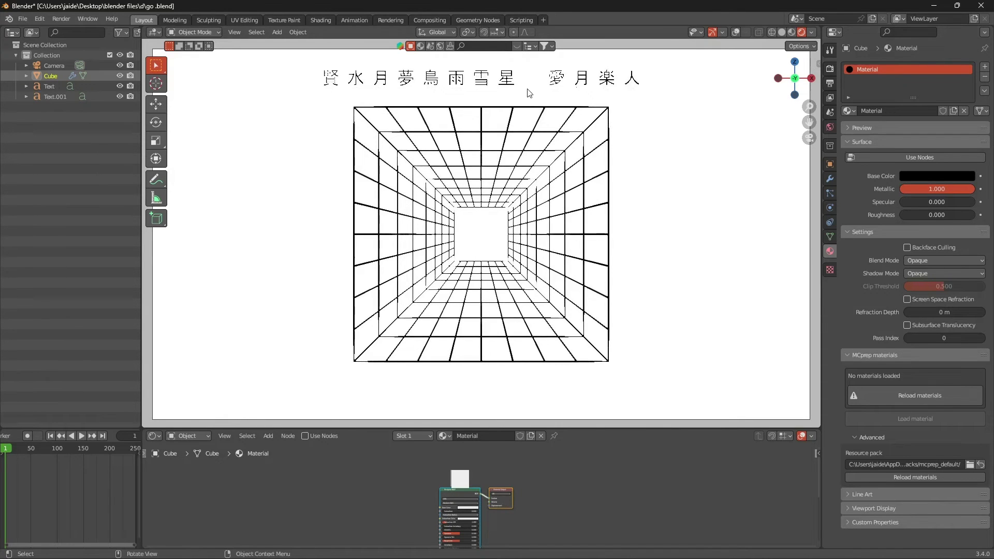
pyautogui.click(631, 80)
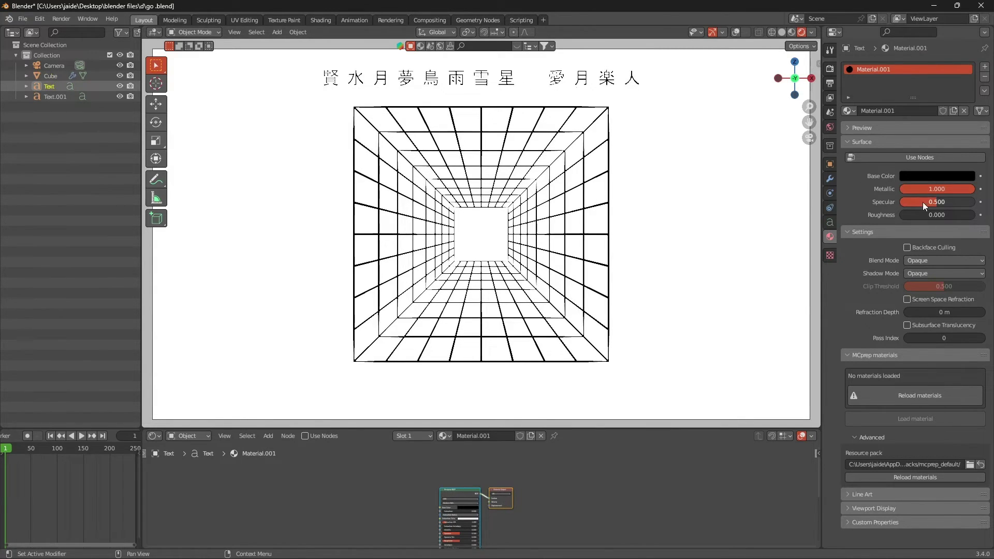
pyautogui.moveTo(937, 202); pyautogui.dragTo(901, 202)
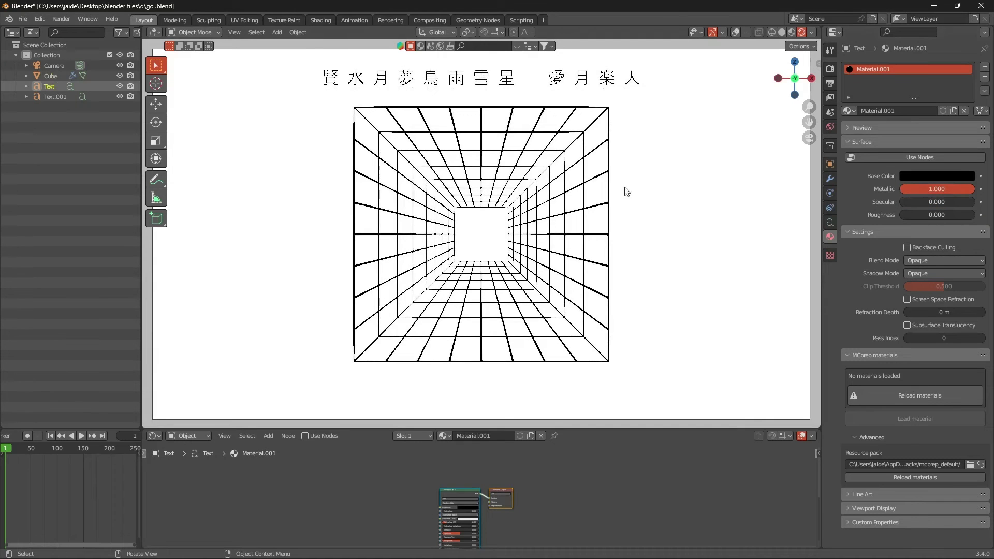
# - Add a new material to the lower kanji text, disable its nodes, and set metallic 1.000, specular 0.000 and roughness 0.000
pyautogui.click(493, 370)
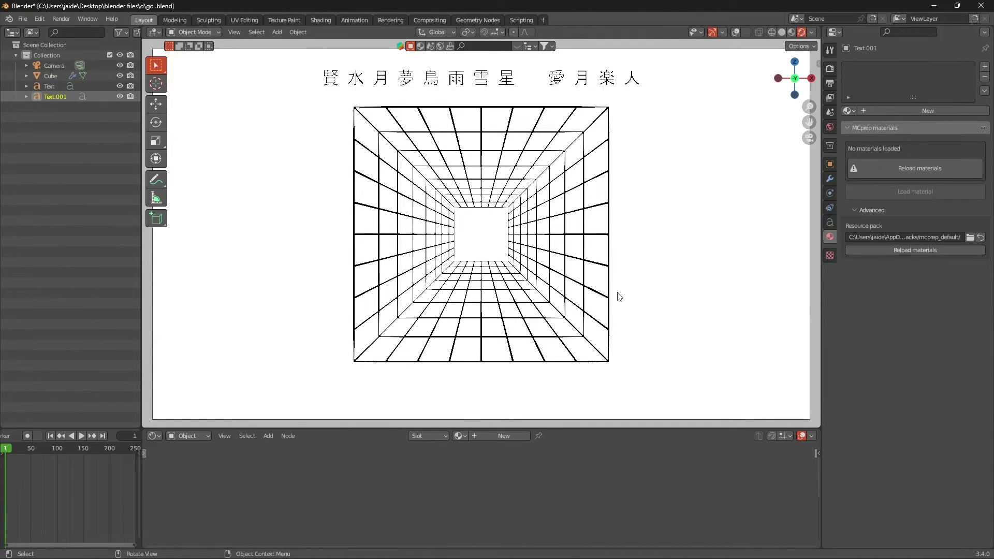
pyautogui.scroll(-1, 619, 297)
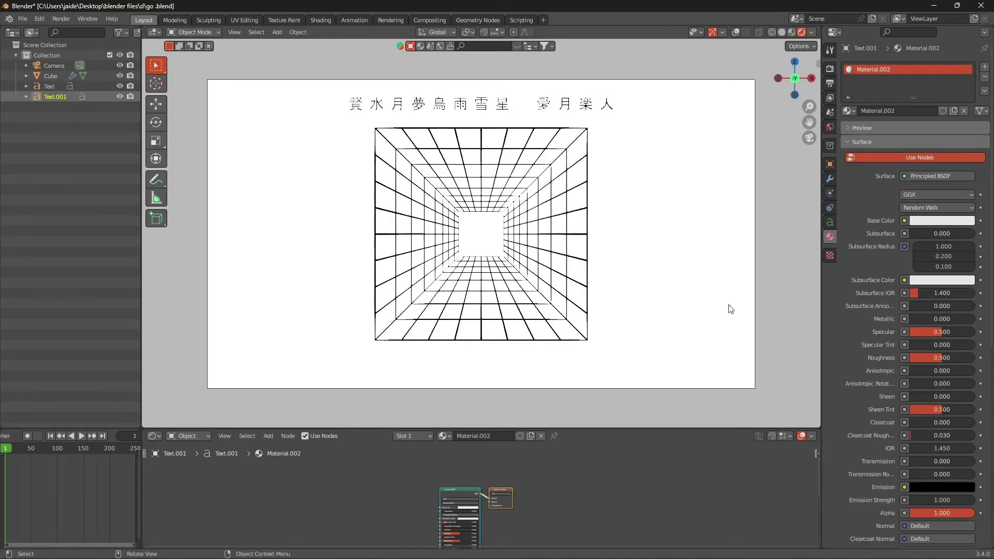
pyautogui.click(930, 158)
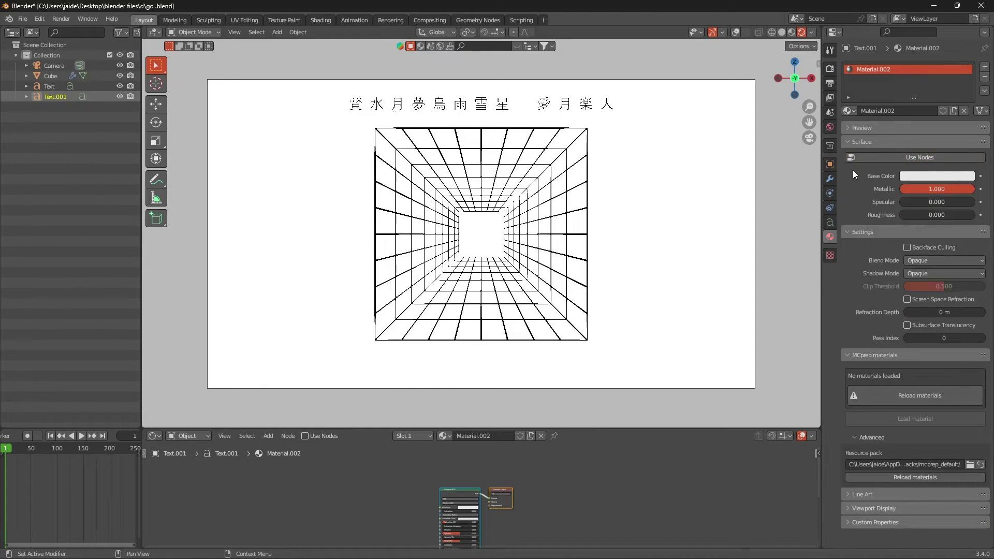
# - Set the lower kanji text material's base color to black with a value of 0.000
pyautogui.click(735, 34)
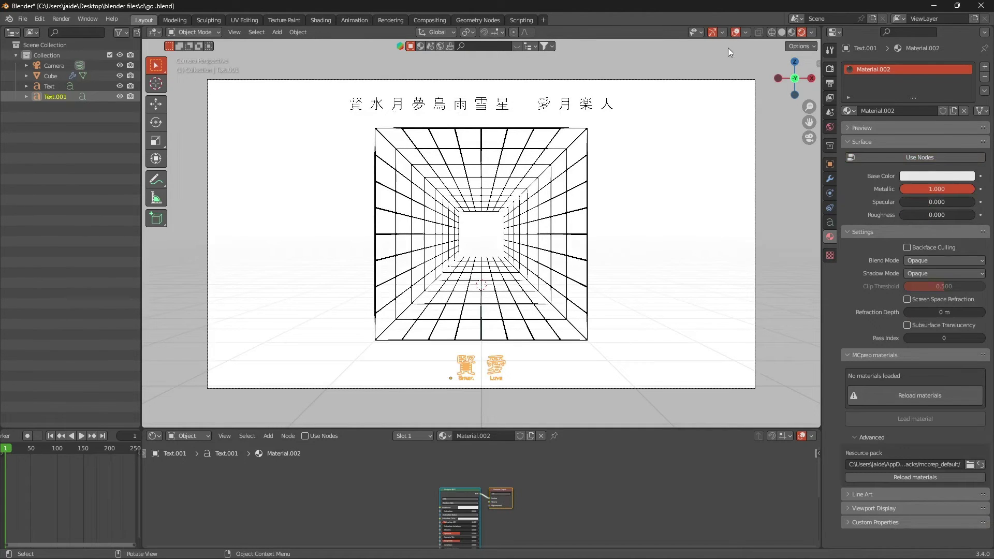
pyautogui.click(733, 32)
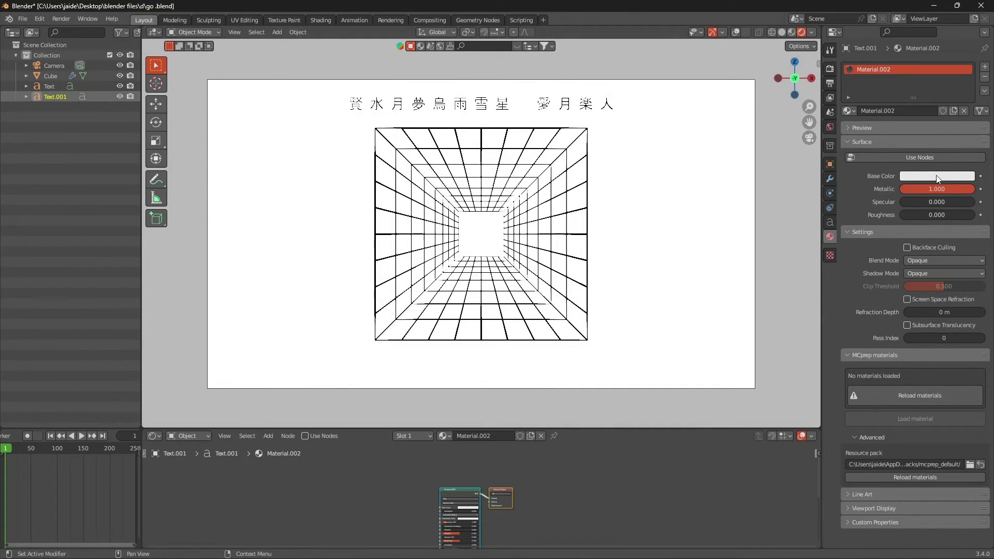
pyautogui.click(949, 177)
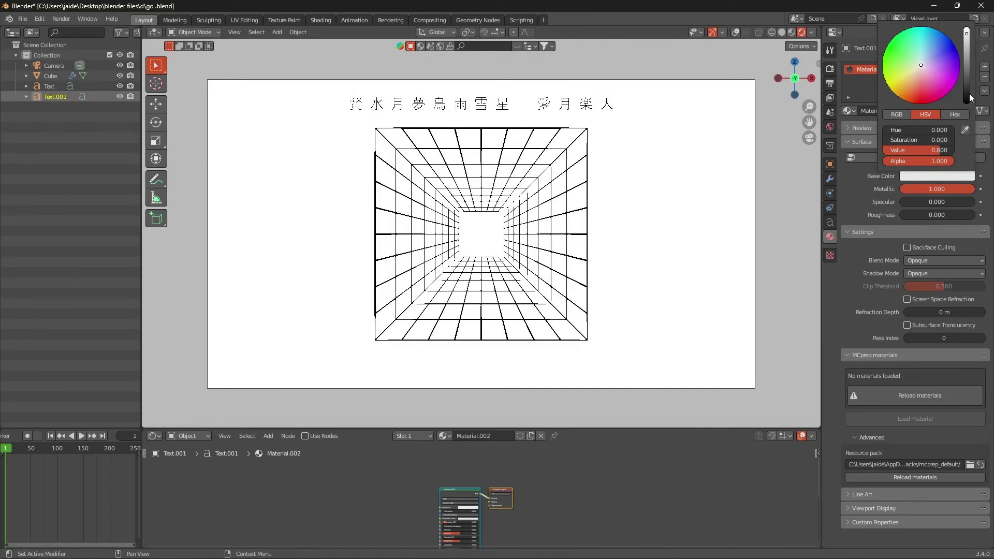
pyautogui.click(967, 103)
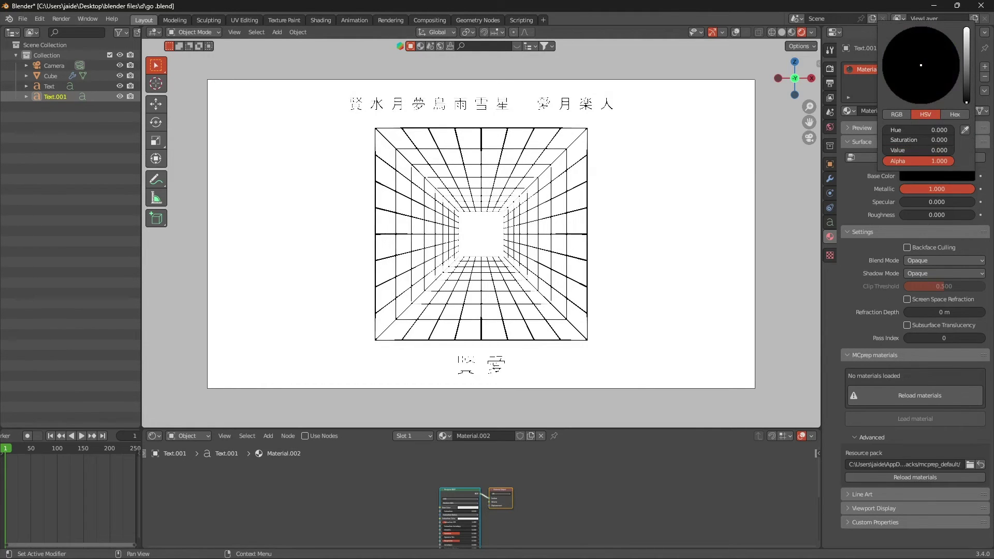
pyautogui.scroll(1, 471, 376)
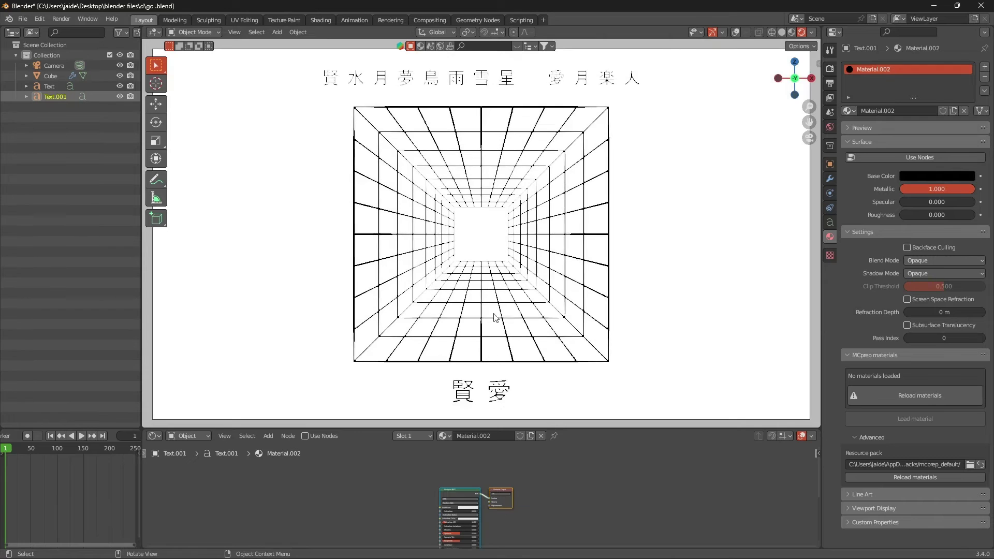
# - Inspect the rendered tunnel from the side, and check its framing with both kanji texts through the camera
pyautogui.moveTo(484, 277); pyautogui.dragTo(701, 193, button='middle')
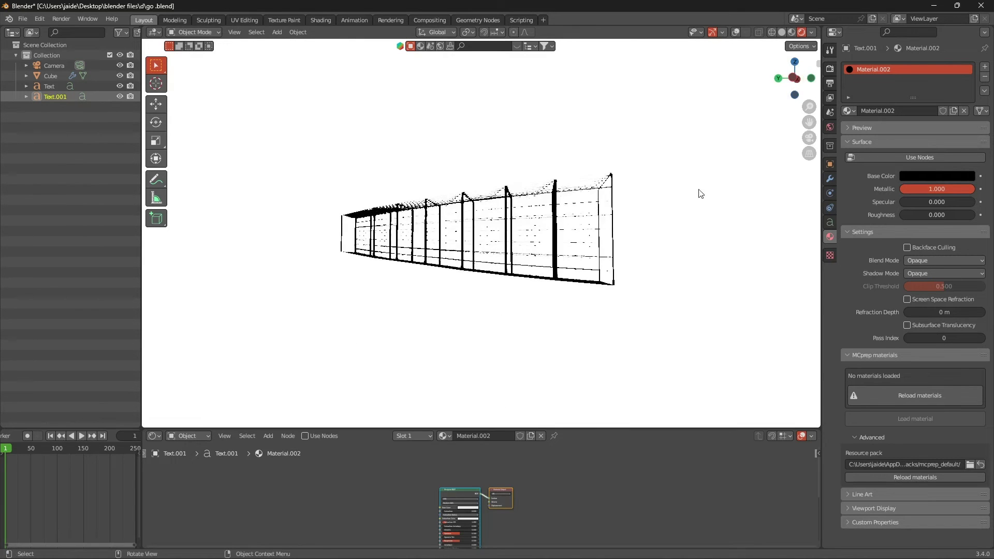
pyautogui.click(810, 139)
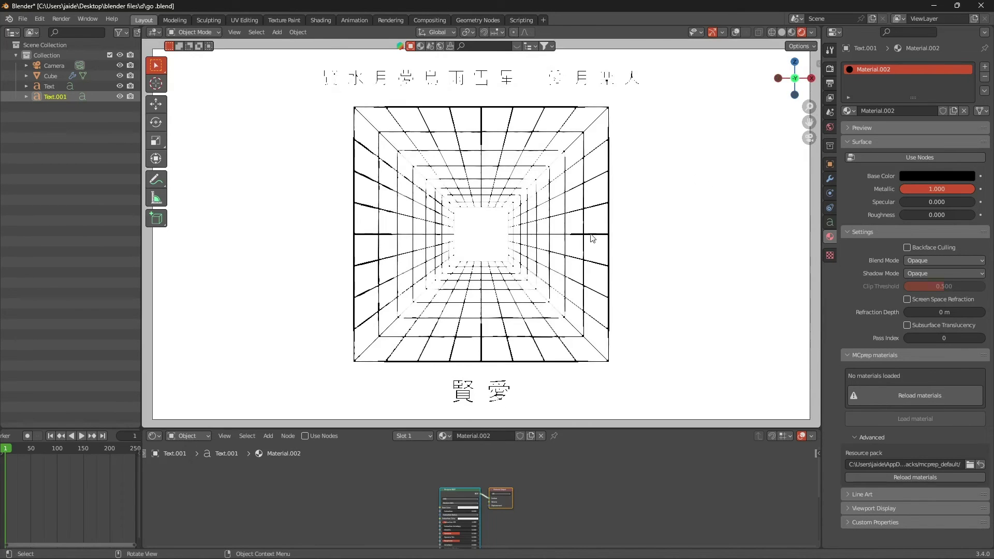
pyautogui.scroll(-1, 593, 238)
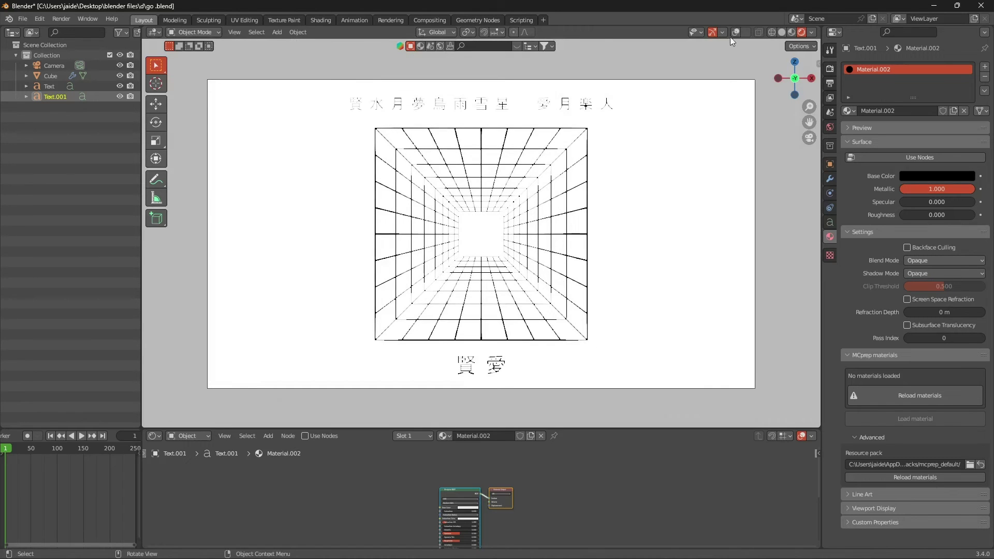
pyautogui.scroll(1, 447, 165)
# - Show the BlenderKit asset bar to browse available models, and hide it again
pyautogui.hotkey('shift', 'a')
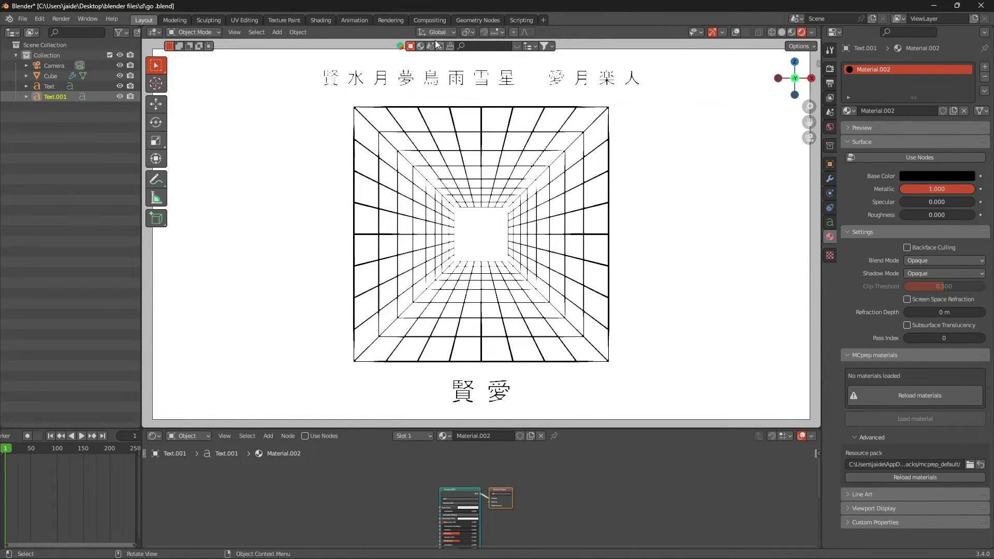
pyautogui.click(516, 47)
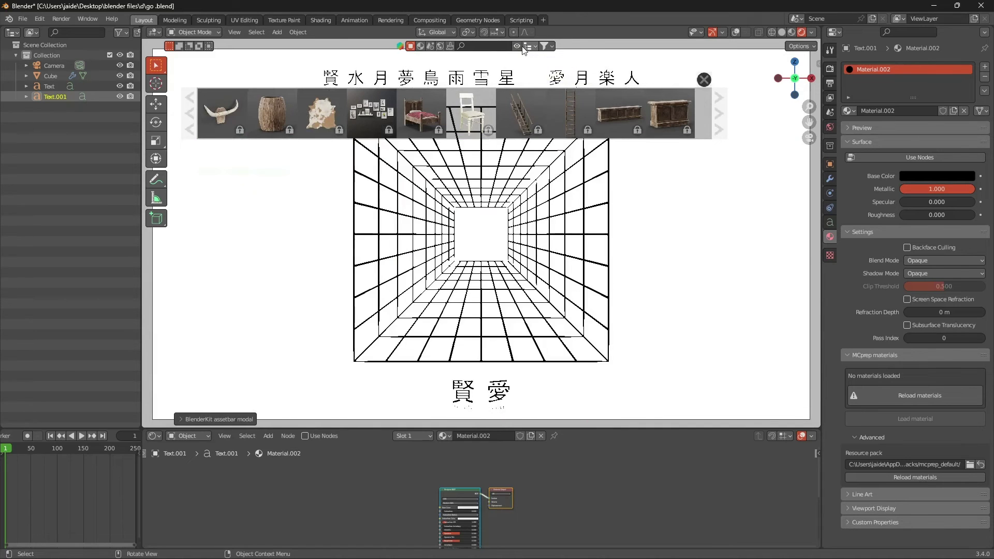
pyautogui.click(518, 47)
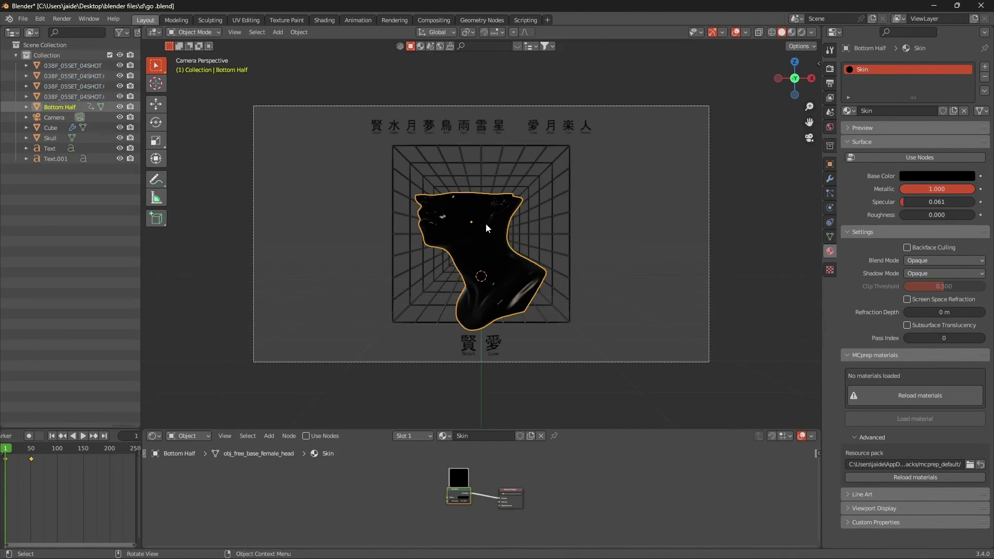
# - Scale the Bottom Half head down to roughly three quarters of its size and adjust its height in the tunnel
pyautogui.scroll(2, 522, 227)
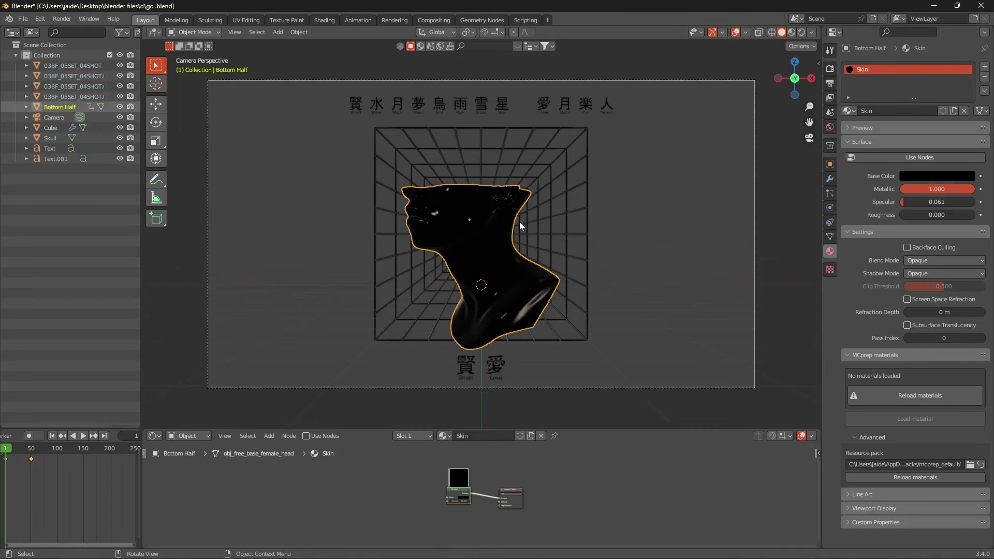
pyautogui.press('s')
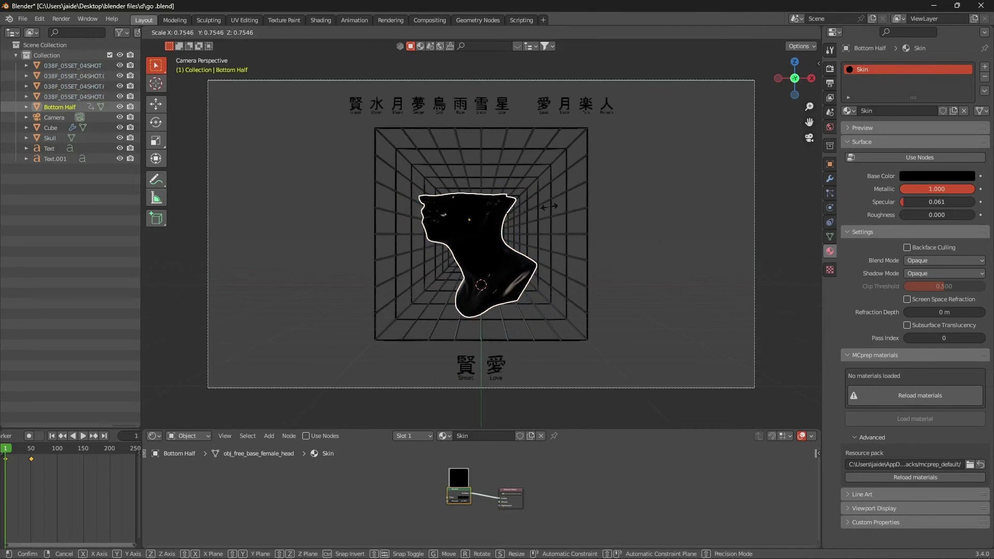
pyautogui.click(561, 204)
pyautogui.press('g')
pyautogui.press('z')
pyautogui.click(552, 189)
# - Select the skull and the four hand models together and move them beside the tunnel, just outside the camera frame
pyautogui.scroll(-6, 552, 188)
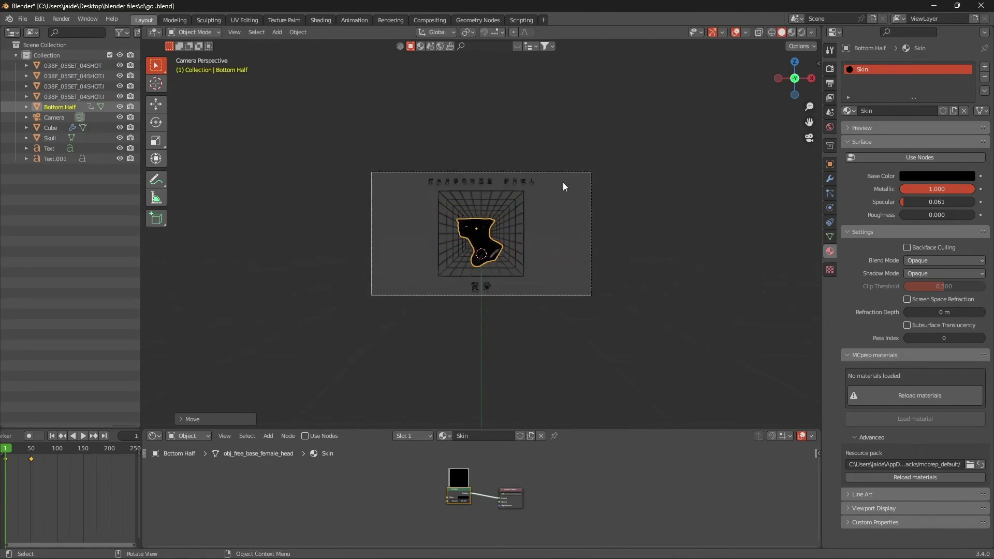
pyautogui.moveTo(544, 181); pyautogui.dragTo(516, 192, button='middle')
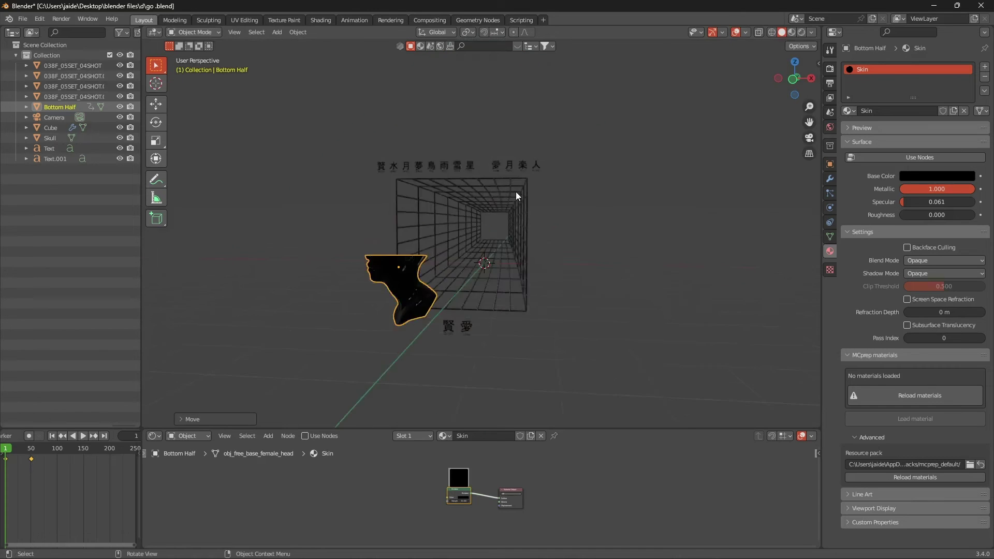
pyautogui.scroll(-10, 516, 192)
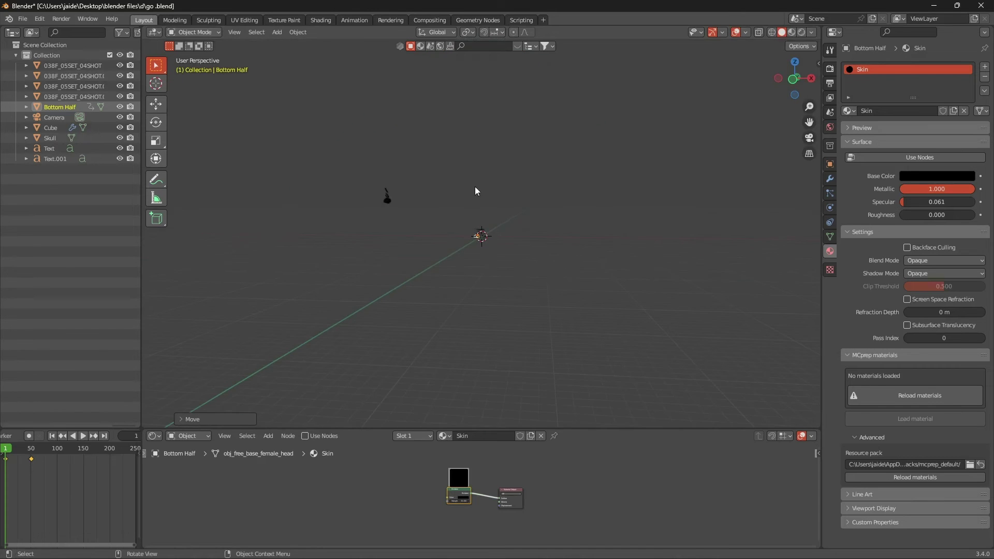
pyautogui.moveTo(367, 178); pyautogui.dragTo(406, 221)
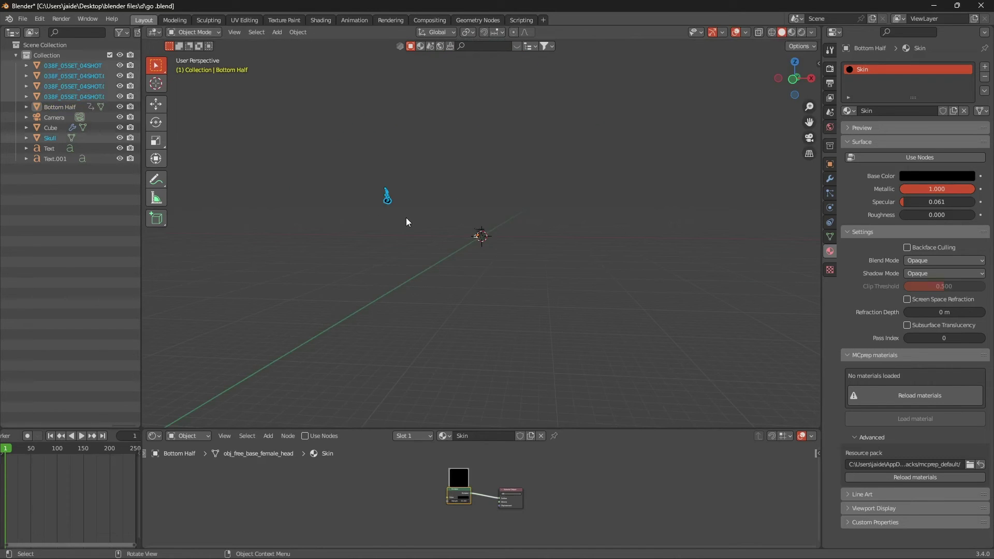
pyautogui.click(792, 79)
pyautogui.press('g')
pyautogui.click(763, 193)
pyautogui.click(809, 137)
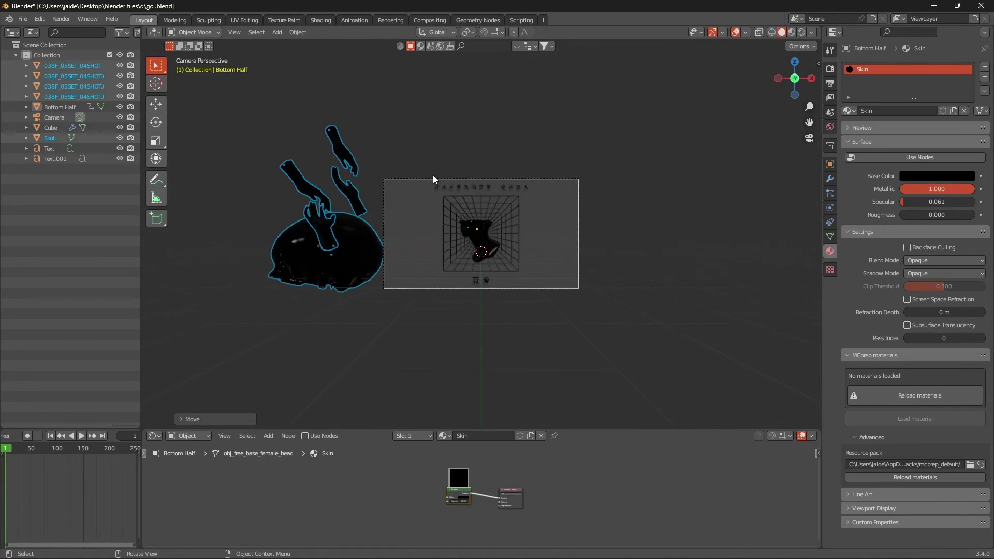
pyautogui.scroll(3, 433, 175)
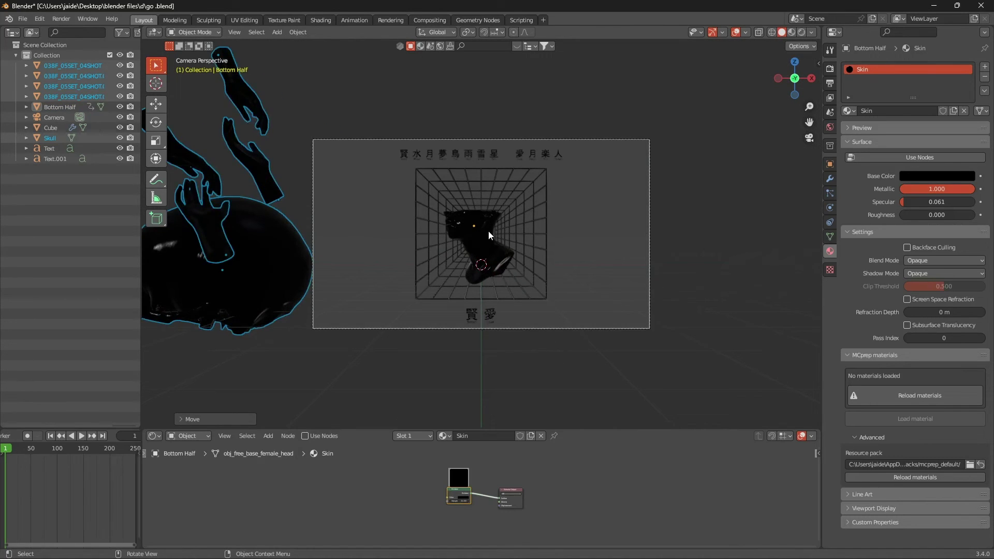
# - Enlarge the Bottom Half head and raise it so it fills more of the tunnel opening
pyautogui.click(489, 231)
pyautogui.scroll(3, 573, 190)
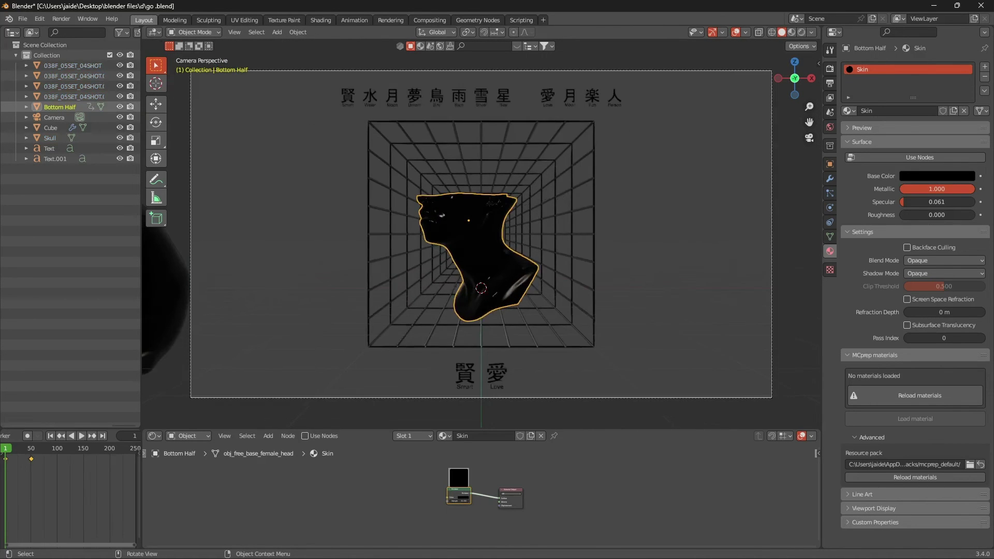
pyautogui.press('s')
pyautogui.click(619, 190)
pyautogui.press('g')
pyautogui.press('z')
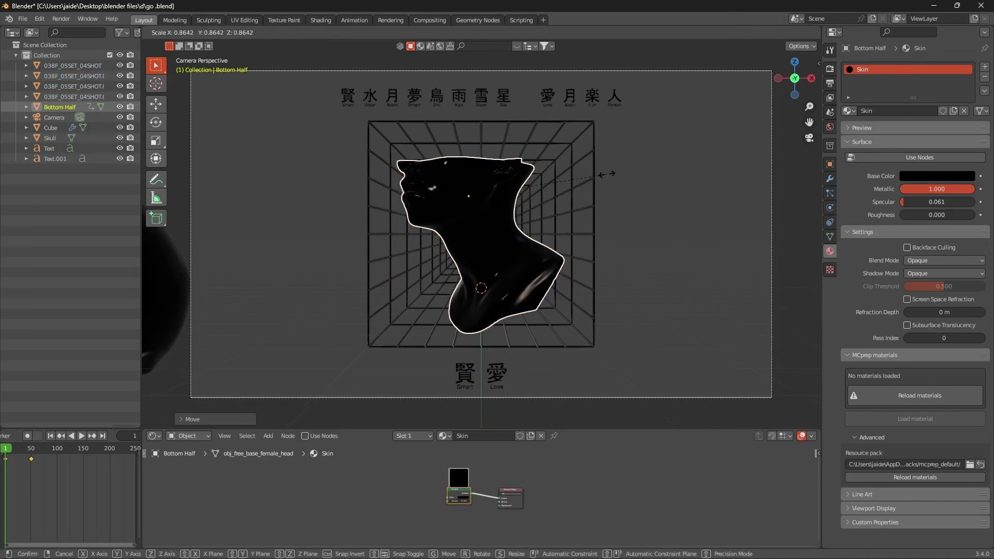
pyautogui.click(607, 174)
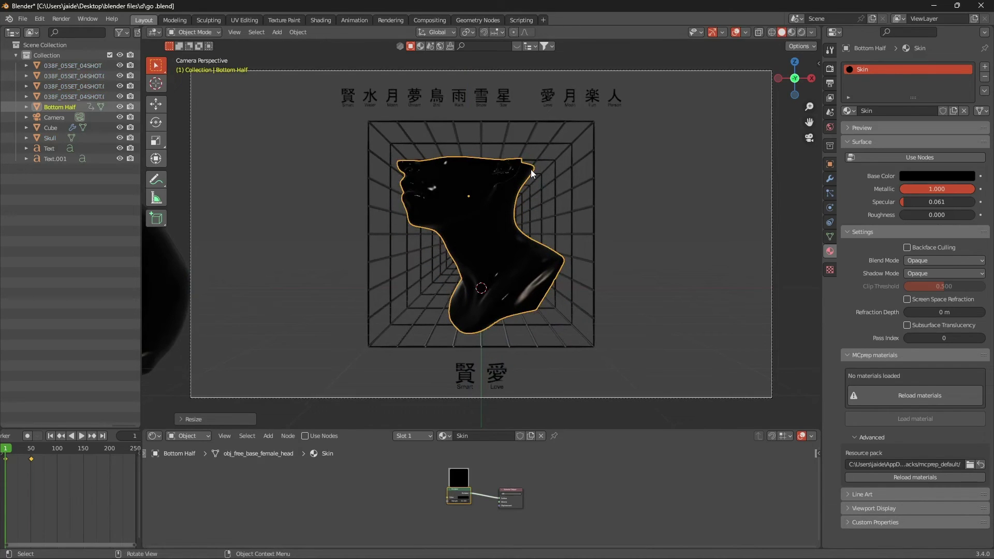
# - Move the Bottom Half head out of the camera frame, above the spare hands and skull
pyautogui.scroll(-6, 477, 195)
pyautogui.press('g')
pyautogui.click(455, 134)
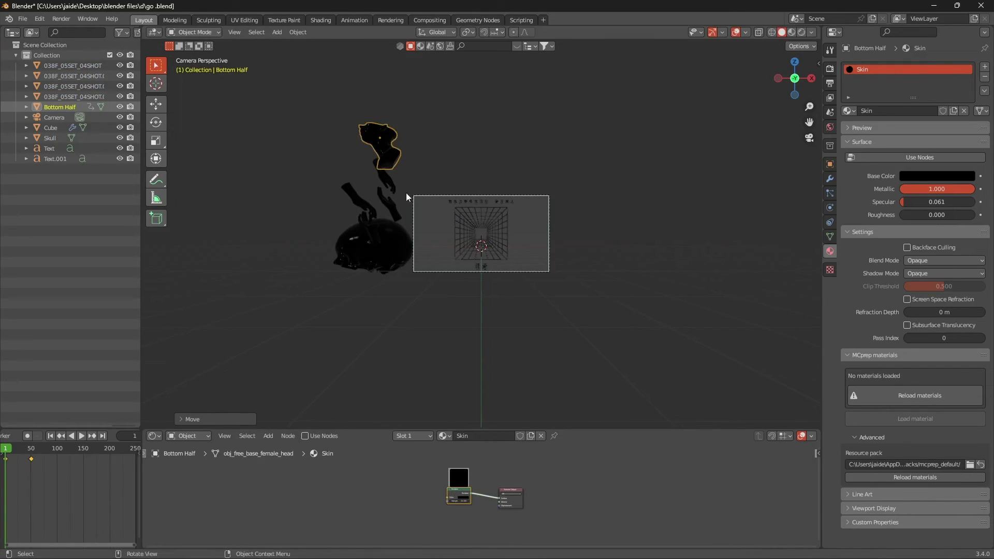
# - Move a pair of reaching hands into the middle of the tunnel and scale them to about 0.90
pyautogui.scroll(4, 399, 190)
pyautogui.moveTo(279, 132); pyautogui.dragTo(243, 200)
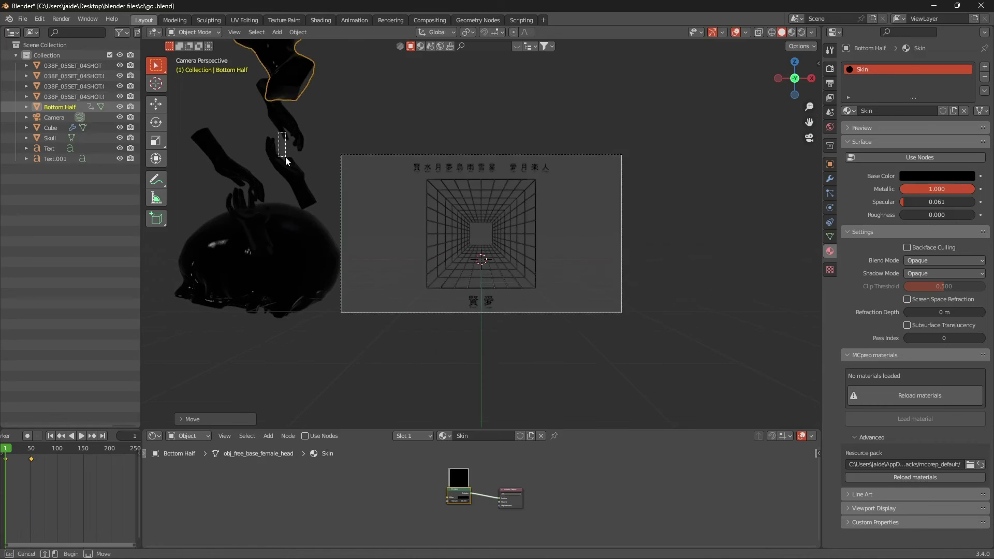
pyautogui.press('g')
pyautogui.click(492, 230)
pyautogui.scroll(4, 580, 202)
pyautogui.press('s')
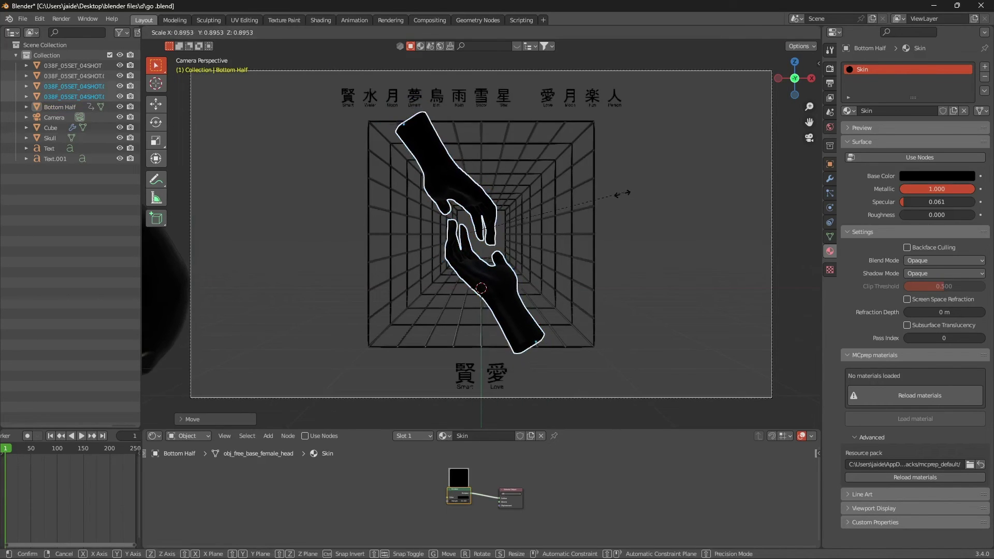
pyautogui.click(616, 195)
# - Hide the viewport overlays, shift the two hands toward the tunnel's center, and rotate them about -4 degrees
pyautogui.click(735, 32)
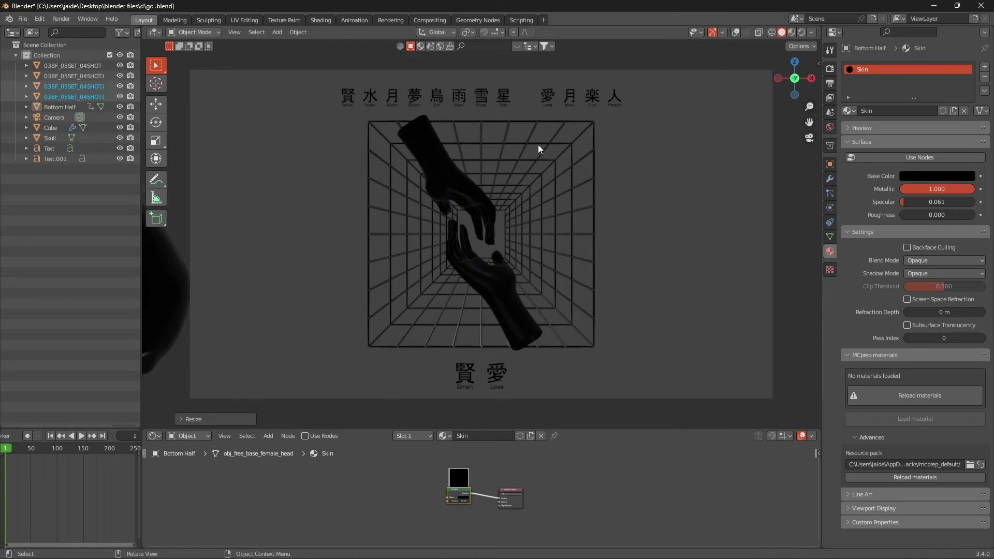
pyautogui.press('g')
pyautogui.click(604, 173)
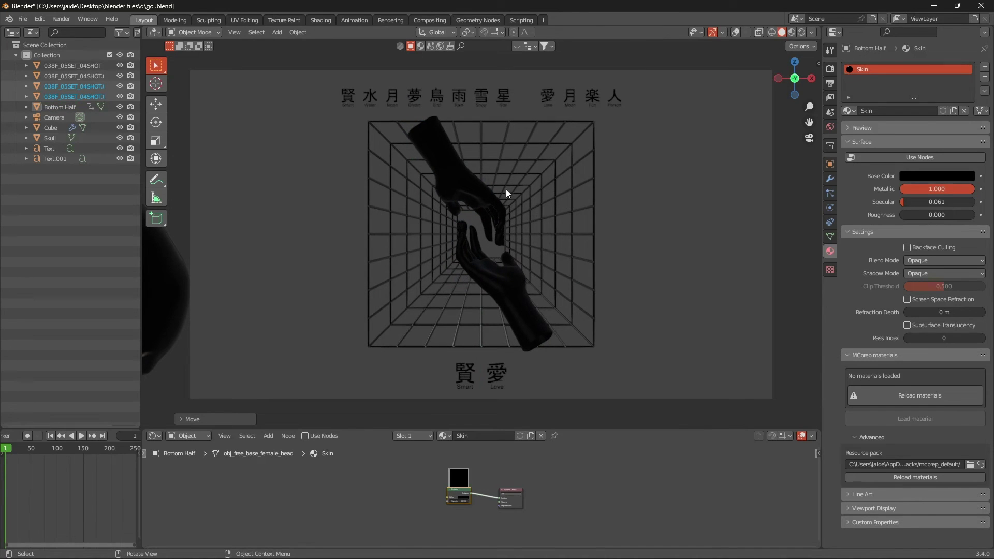
pyautogui.press('r')
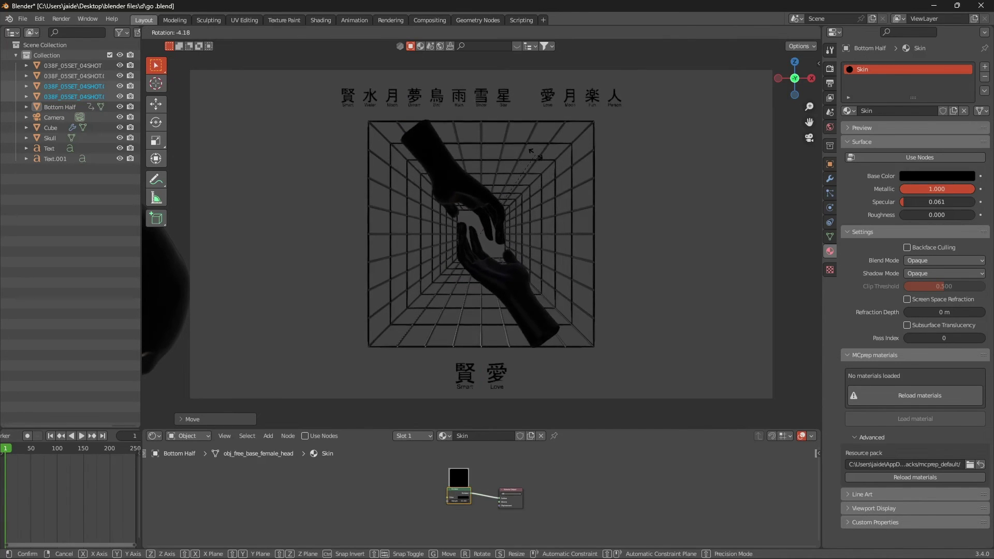
pyautogui.click(533, 153)
# - Select one of the hands to review its material, and switch the 3D view to rendered shading
pyautogui.click(479, 153)
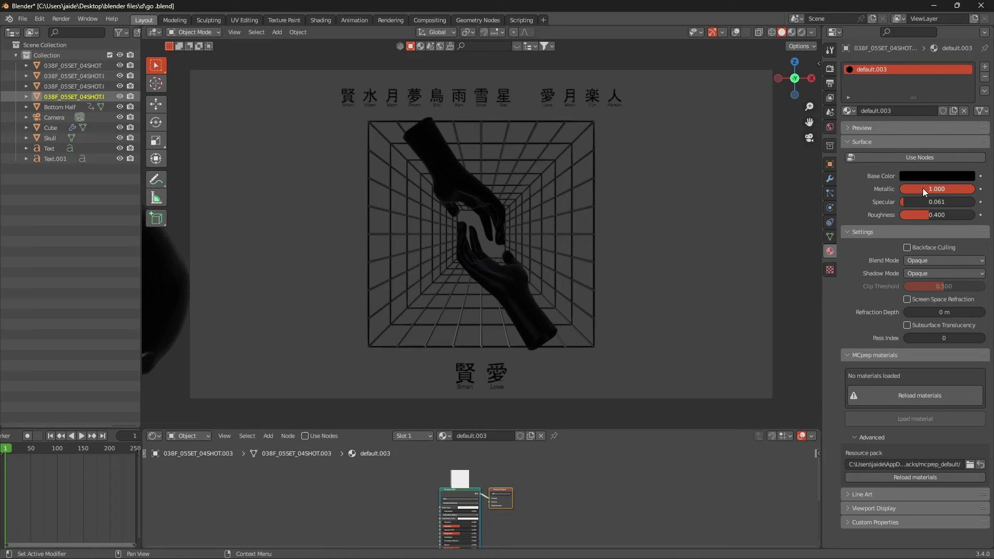
pyautogui.click(936, 190)
pyautogui.press('z')
pyautogui.click(594, 122)
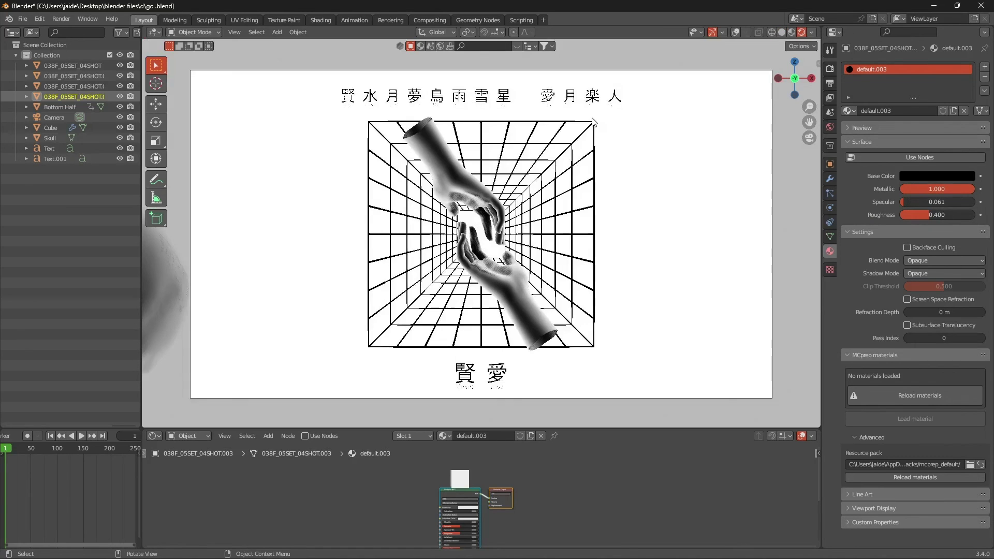
# - Examine the rendered hands against the tunnel up close, and open the world background settings
pyautogui.scroll(5, 504, 176)
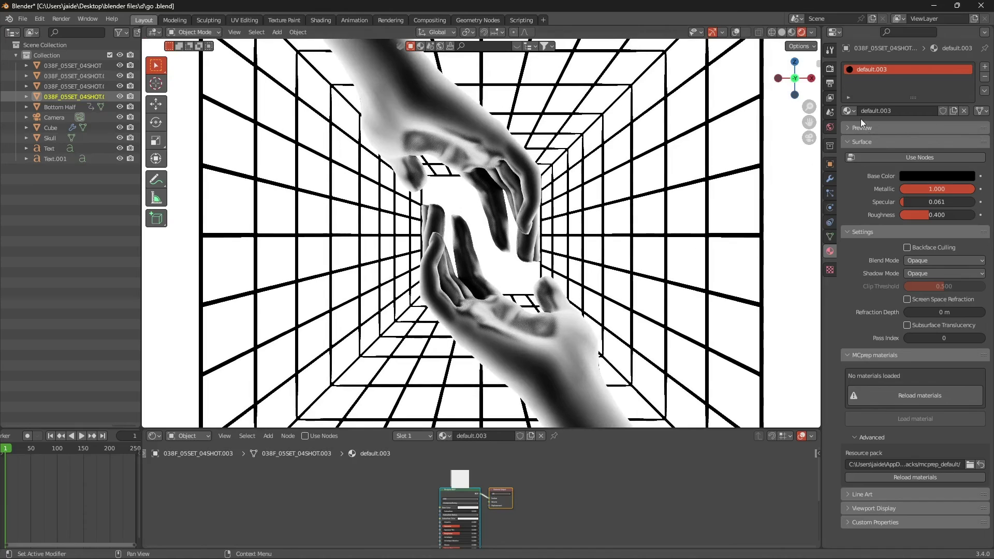
pyautogui.scroll(-6, 636, 121)
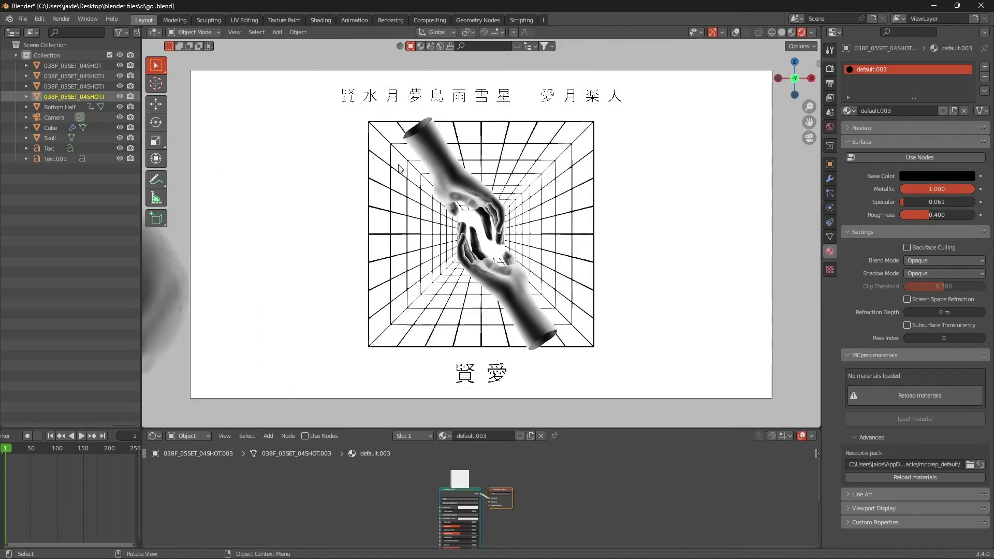
pyautogui.scroll(3, 603, 110)
pyautogui.scroll(-2, 517, 155)
pyautogui.scroll(-2, 488, 181)
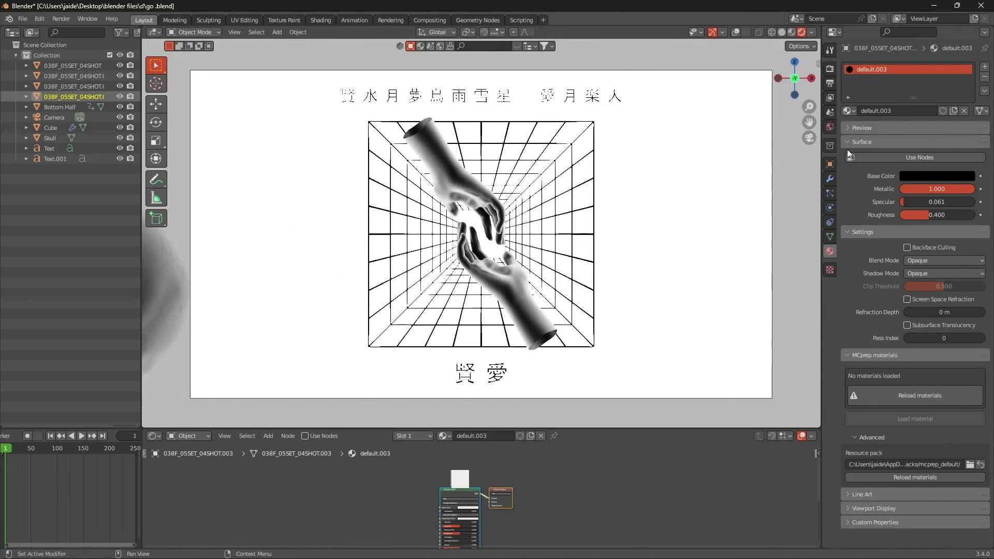
pyautogui.click(829, 127)
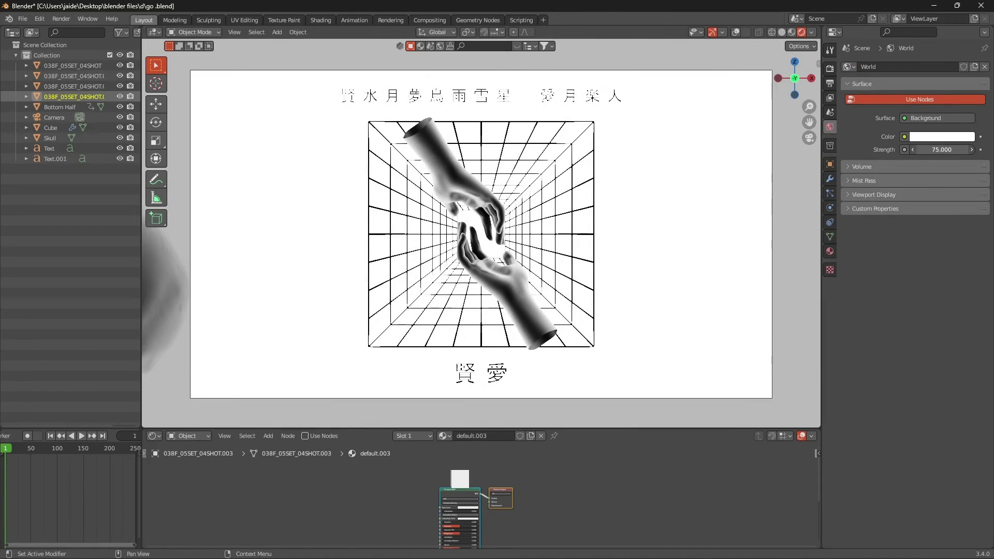
# - Set the world background strength to 5
pyautogui.moveTo(941, 150)
pyautogui.mouseDown()
pyautogui.moveTo(914, 150)
pyautogui.moveTo(954, 149)
pyautogui.mouseUp()
pyautogui.click(954, 149)
pyautogui.write('5')
pyautogui.press('Return')
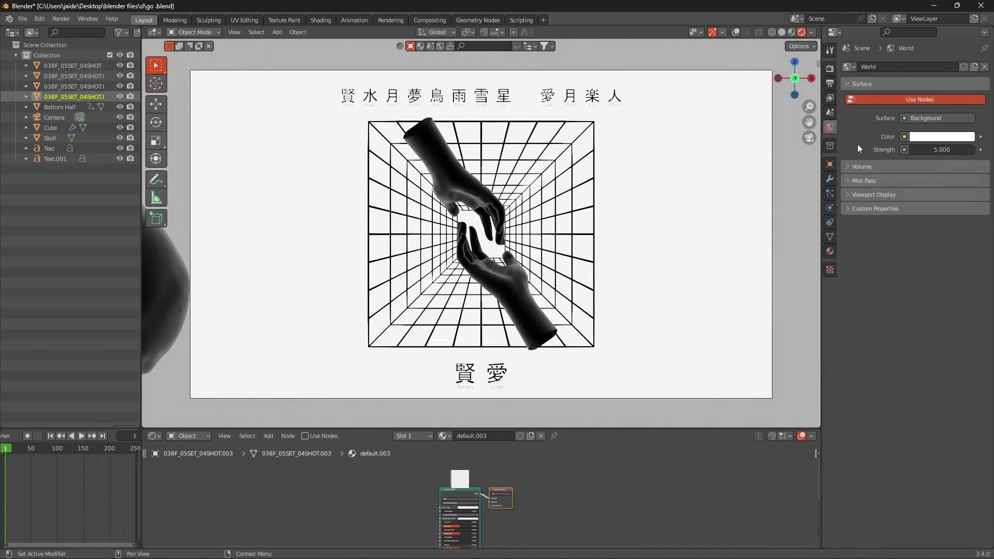
# - Select the wireframe tunnel and set its material's specular to 0.027
pyautogui.scroll(2, 686, 160)
pyautogui.click(686, 160)
pyautogui.scroll(-2, 686, 161)
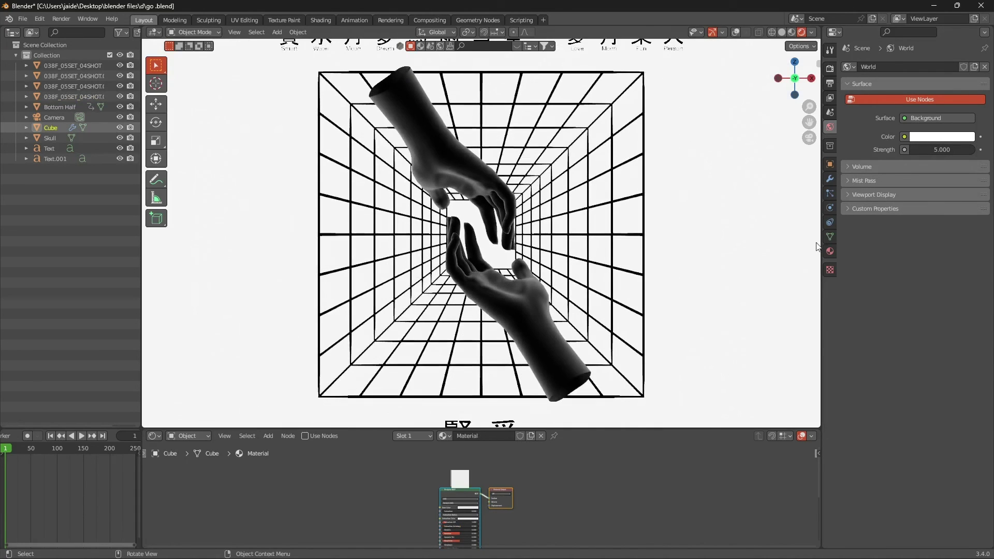
pyautogui.click(830, 251)
pyautogui.moveTo(924, 199); pyautogui.dragTo(930, 200)
pyautogui.scroll(-3, 607, 163)
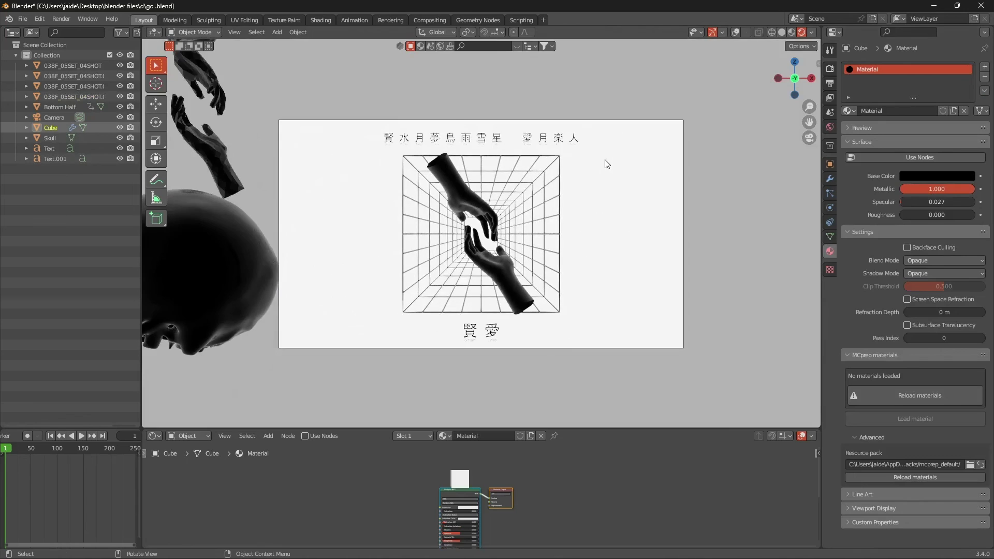
# - Enlarge the lower hand and move it diagonally down and right so that its wrist extends past the tunnel's lower-right corner
pyautogui.scroll(2, 605, 164)
pyautogui.scroll(1, 543, 144)
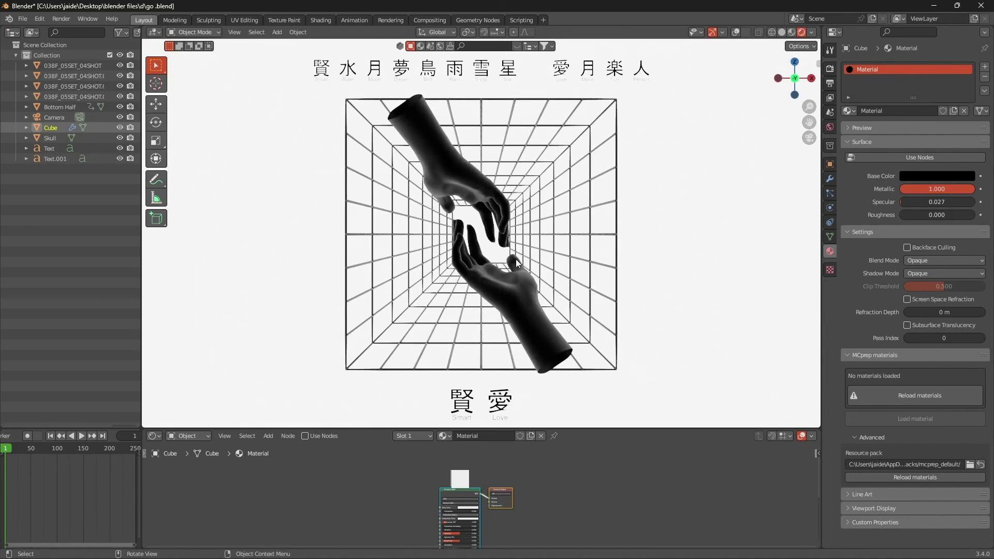
pyautogui.click(495, 265)
pyautogui.scroll(-4, 603, 211)
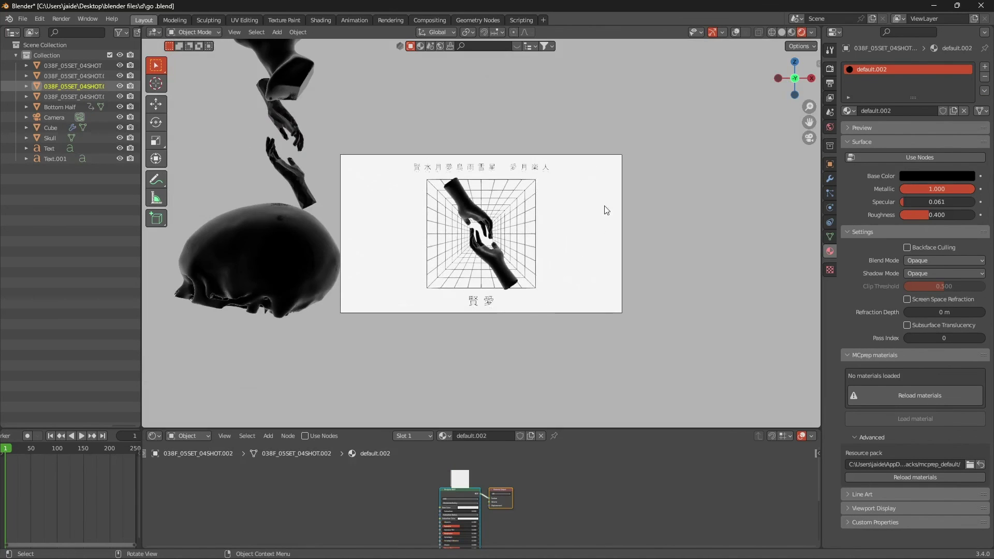
pyautogui.press('s')
pyautogui.click(732, 252)
pyautogui.press('g')
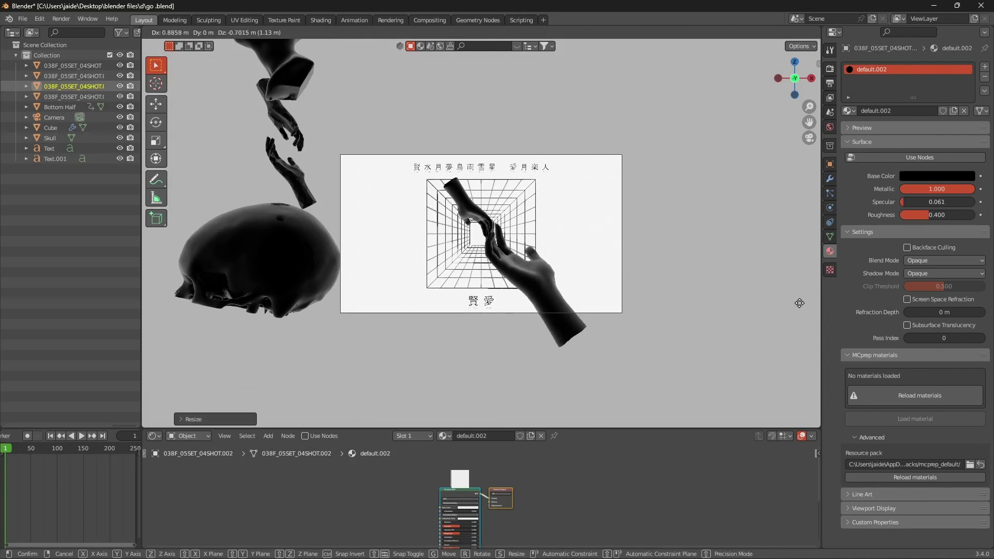
pyautogui.click(797, 314)
# - Scale up the upper hand to about 1.68 so that it matches the enlarged lower hand
pyautogui.click(469, 205)
pyautogui.press('s')
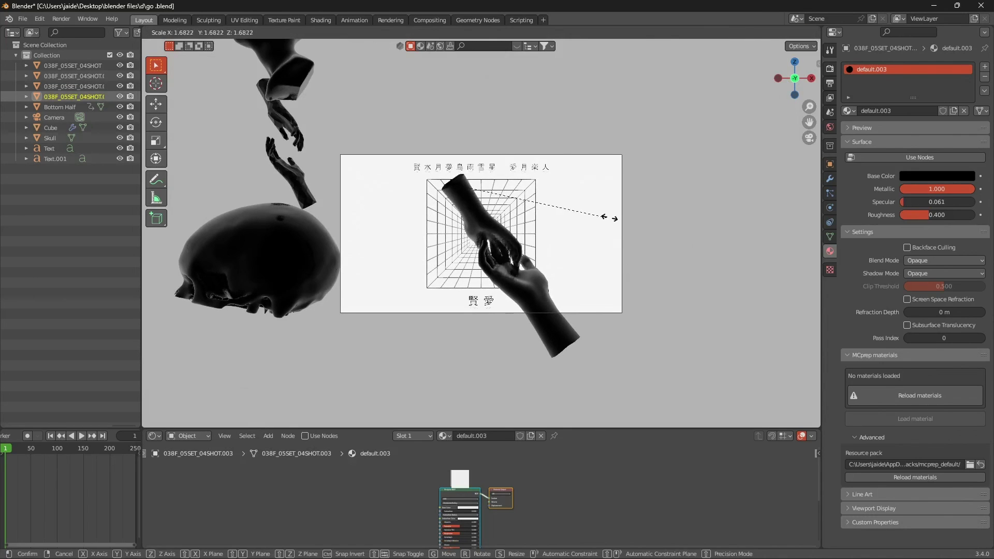